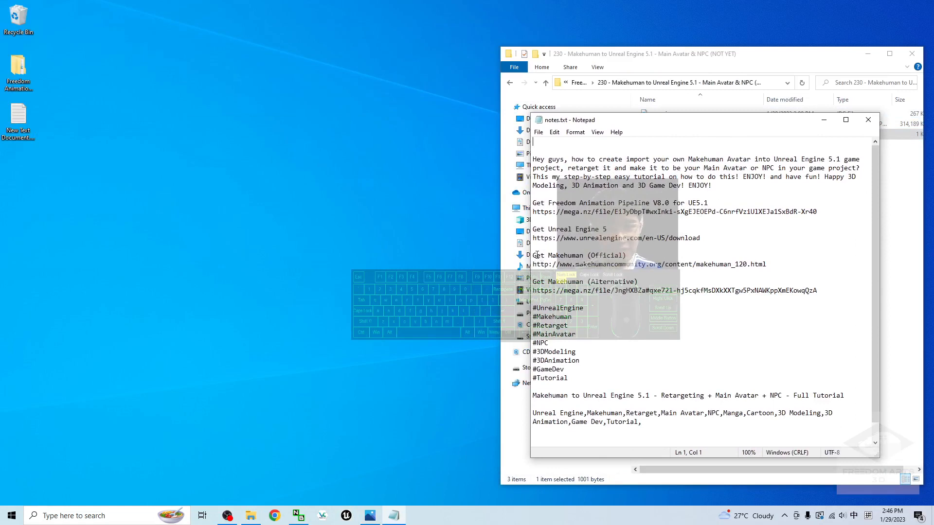
Step: Review the Unreal Engine 5 and the official and alternative Makehuman download links in the notes
drag(536, 232, 627, 251)
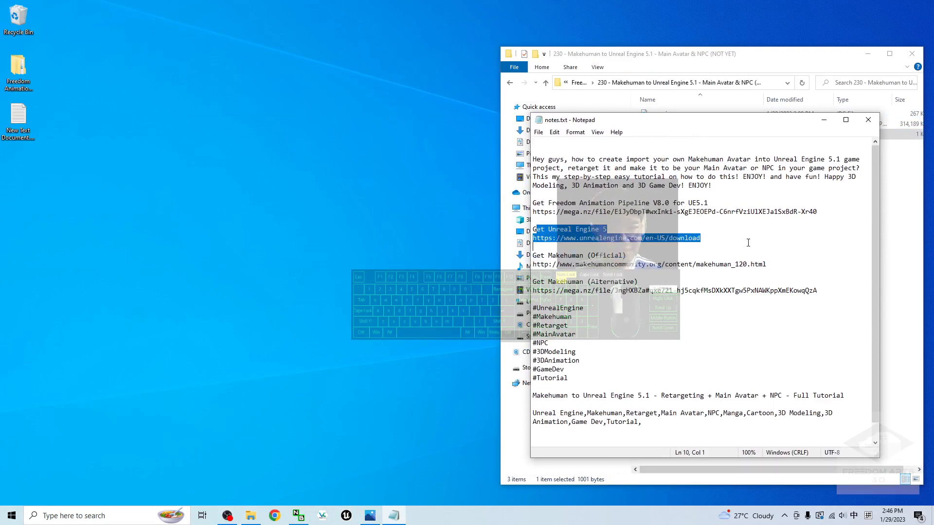
click(809, 275)
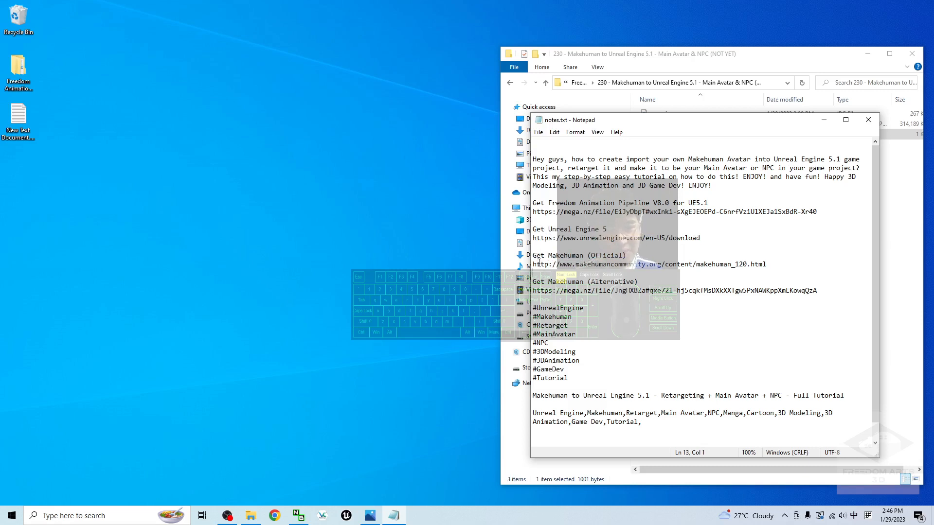
drag(536, 230, 605, 238)
drag(707, 238, 817, 297)
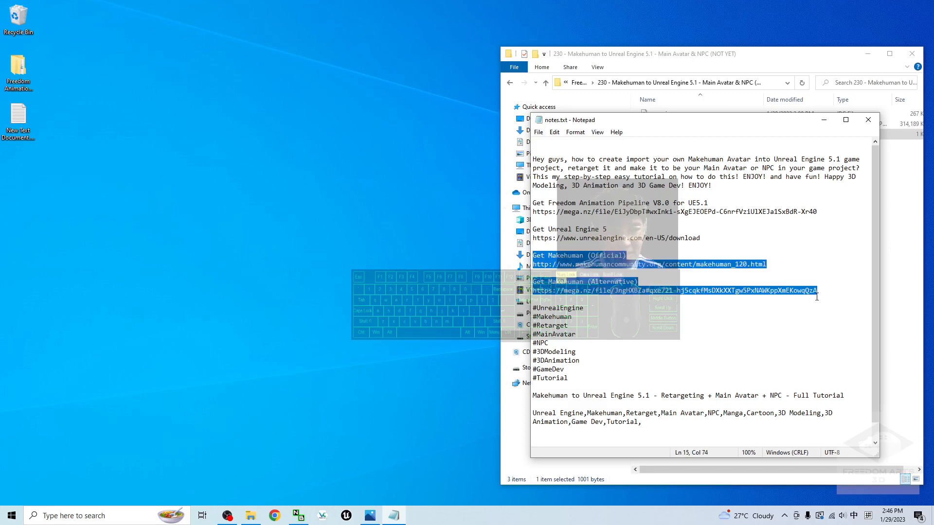
click(603, 291)
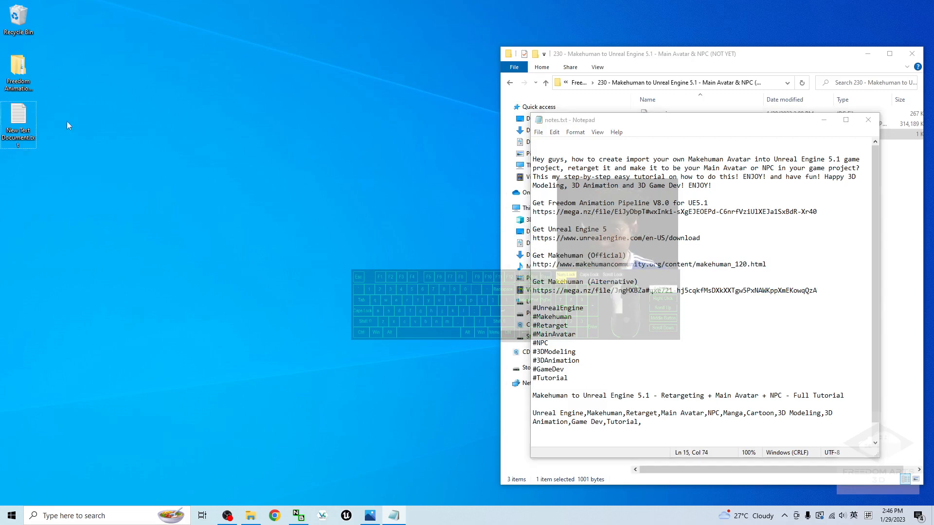
Step: Delete the New Text Document file from the desktop
drag(67, 126, 2, 192)
key(Delete)
click(640, 300)
click(484, 328)
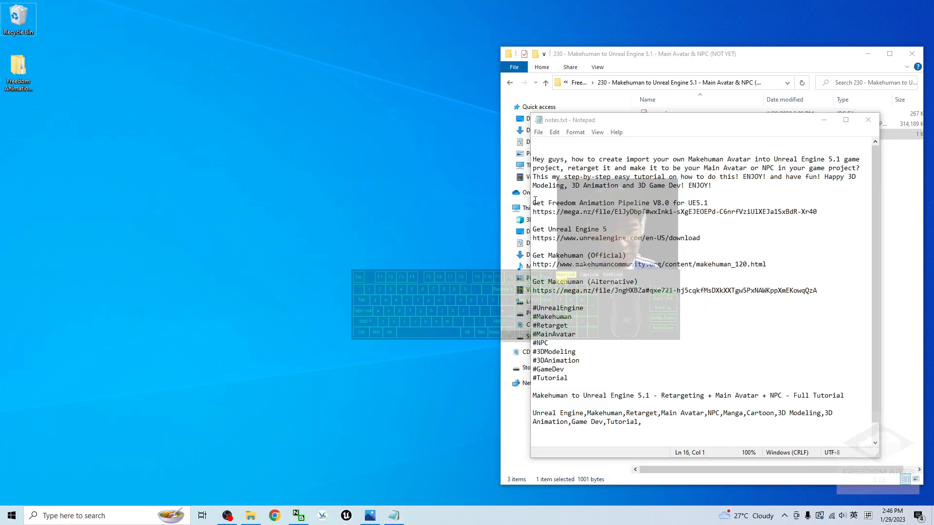
Step: Highlight the Freedom Animation Pipeline V8.0 for UE5.1 entry and its download link in the notes
drag(549, 203, 691, 201)
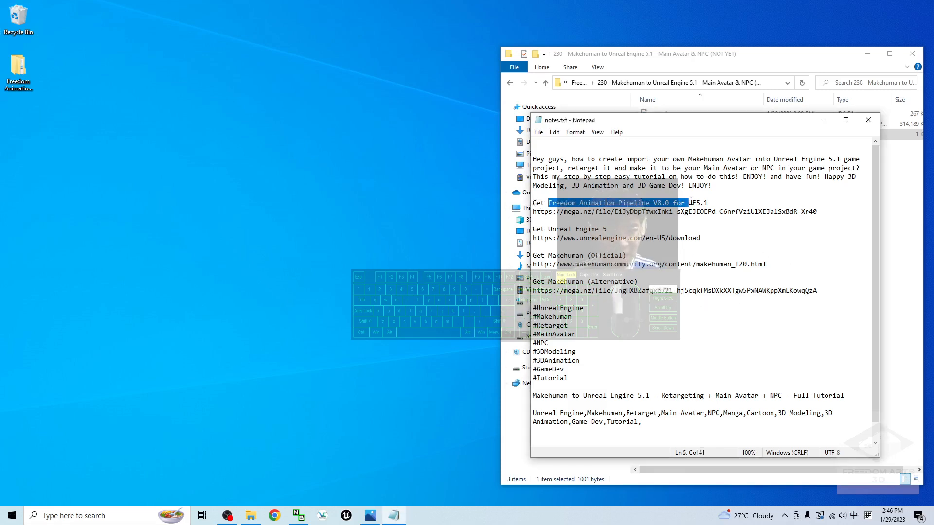
click(717, 199)
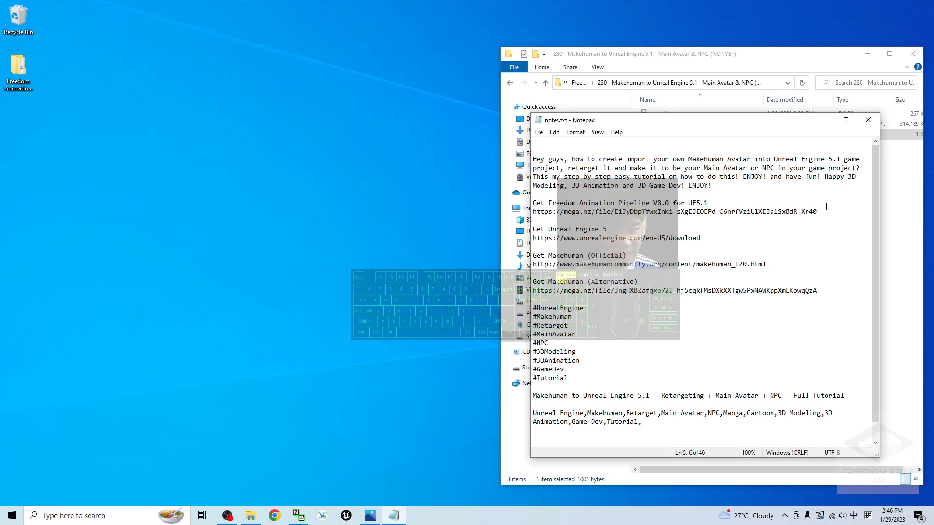
drag(636, 222, 530, 214)
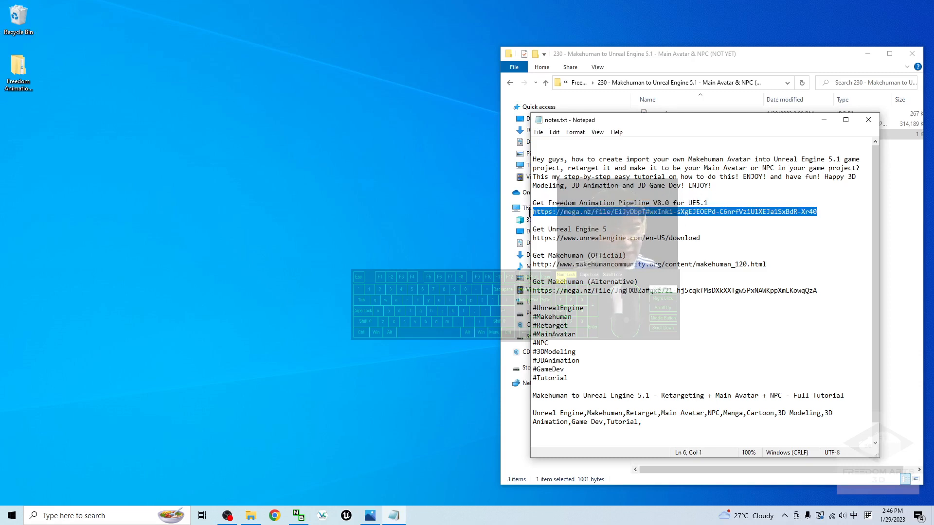
Step: Inspect the Content folder inside the Freedom Animation Pipeline V8 for UE5.1 desktop folder, and close the window
click(22, 77)
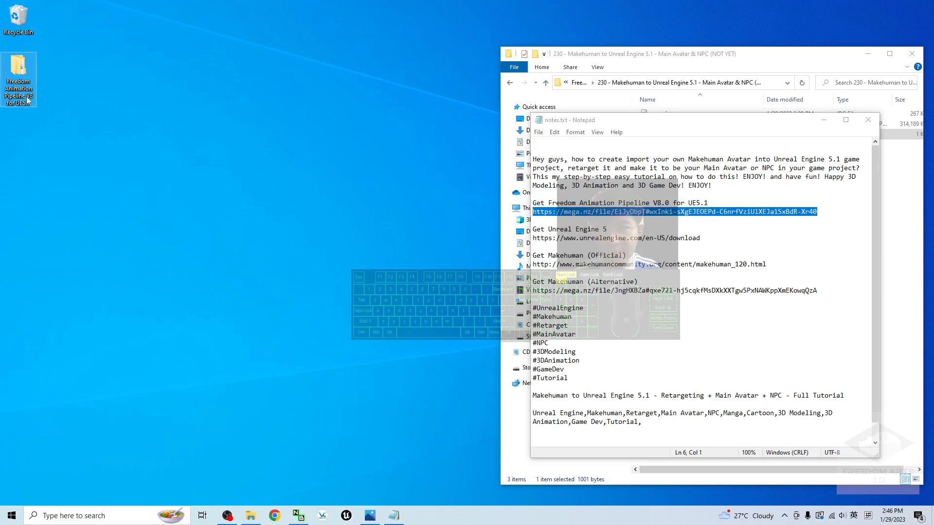
double_click(22, 81)
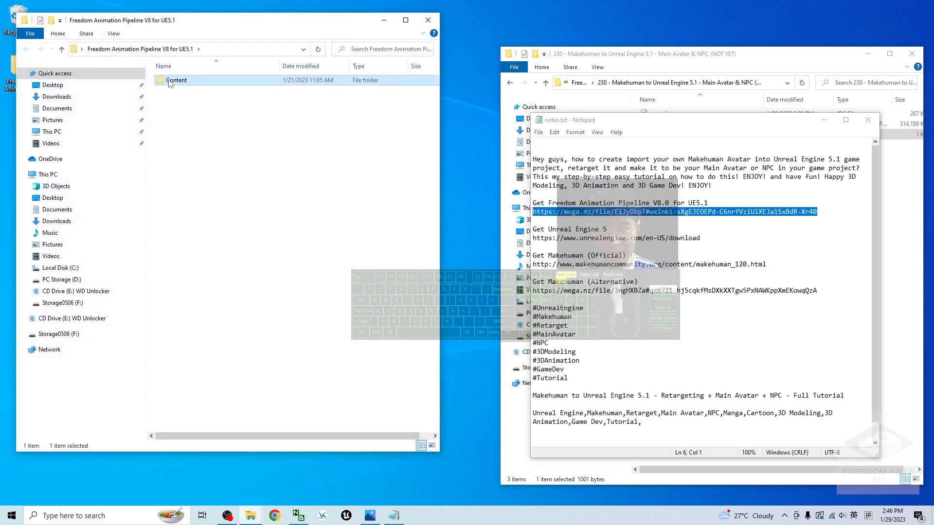
double_click(178, 81)
click(428, 20)
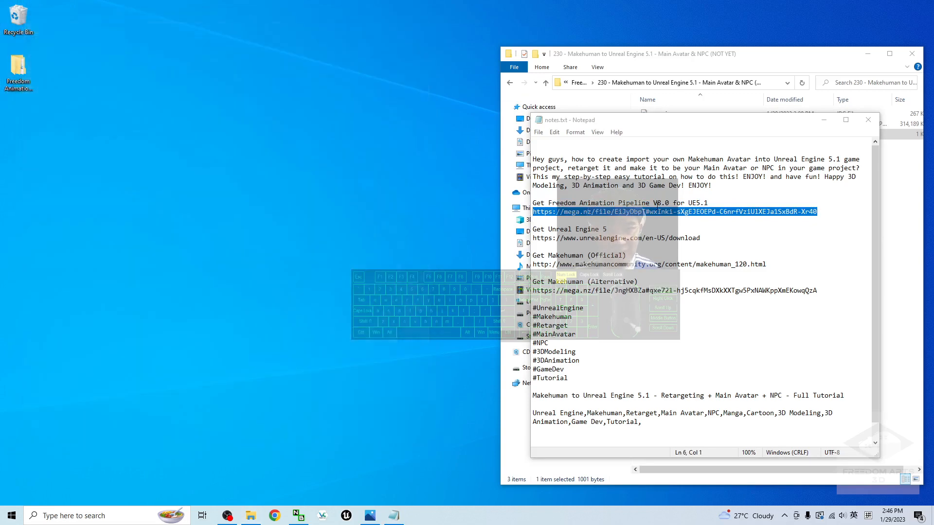
Step: Minimise the notes and the tutorial's folder window to clear the desktop
click(619, 221)
click(823, 120)
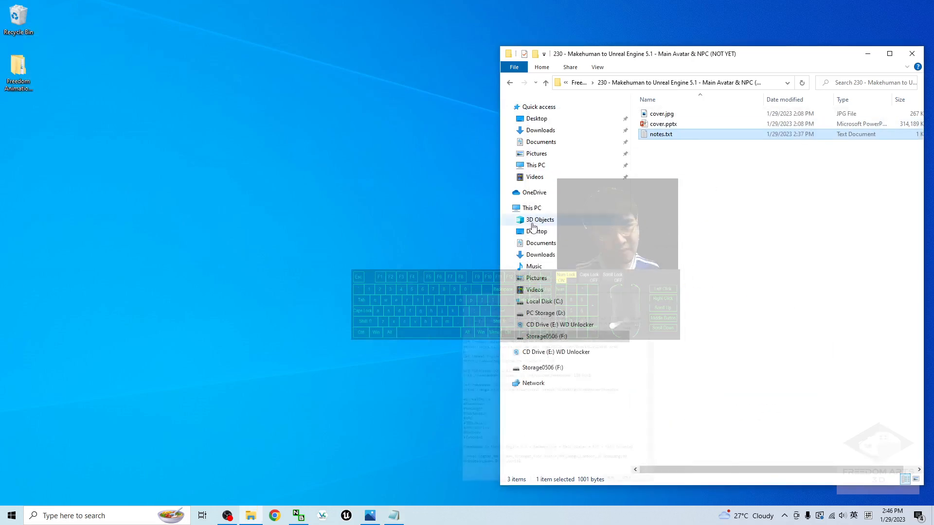
drag(815, 56, 803, 57)
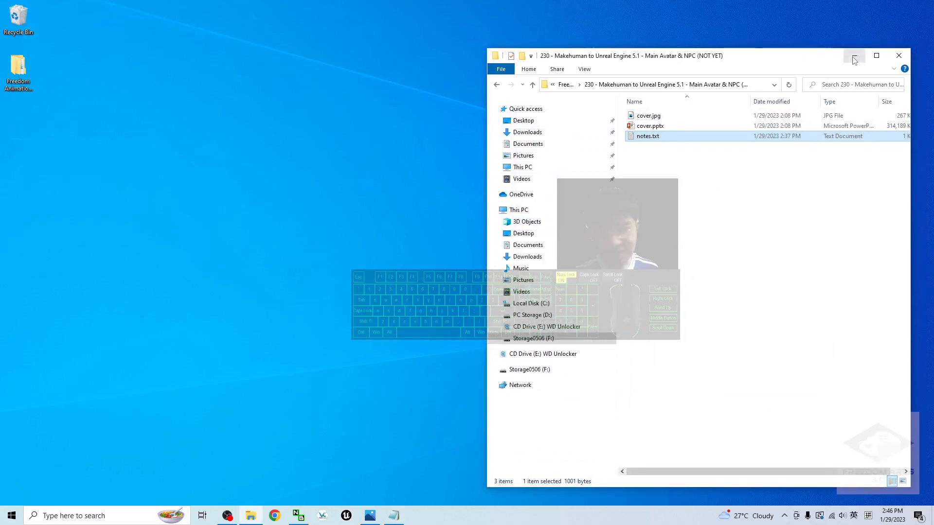
click(855, 55)
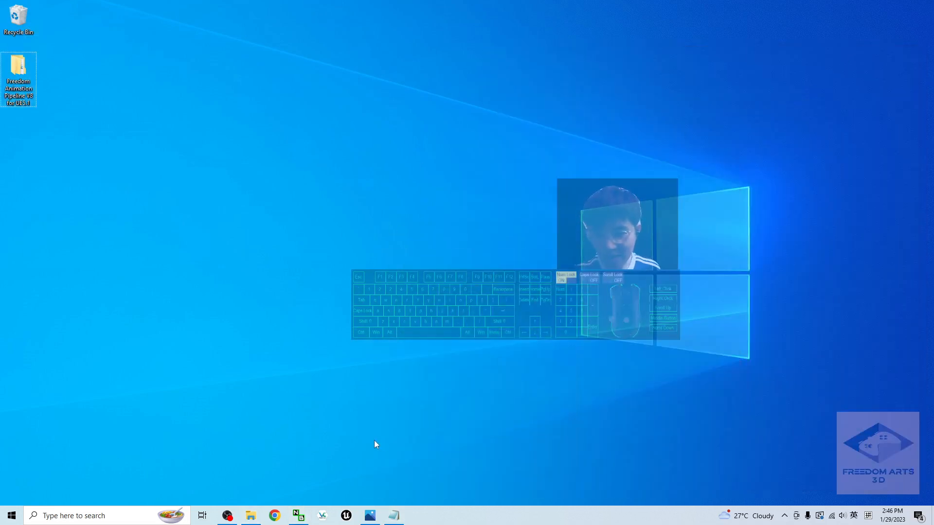
Step: Search for "make", launch makehuman-community and maximise its window
click(83, 517)
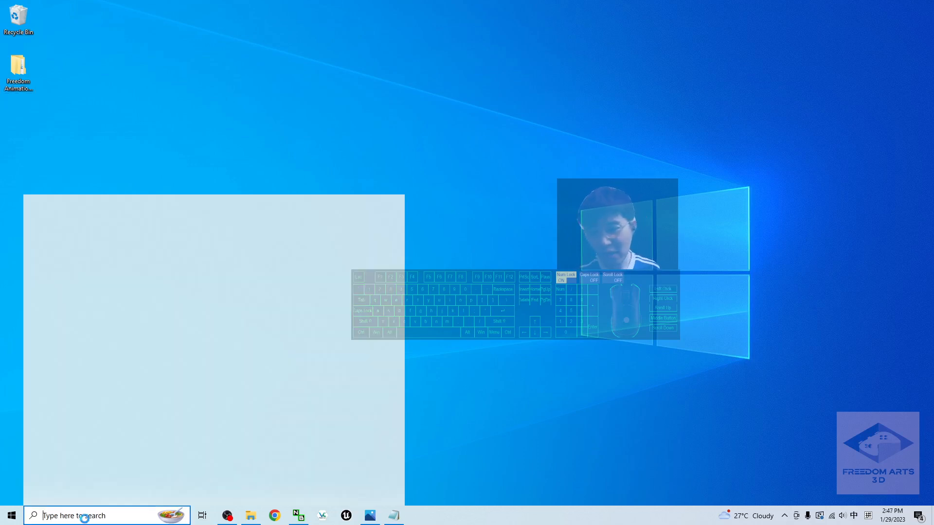
text(make)
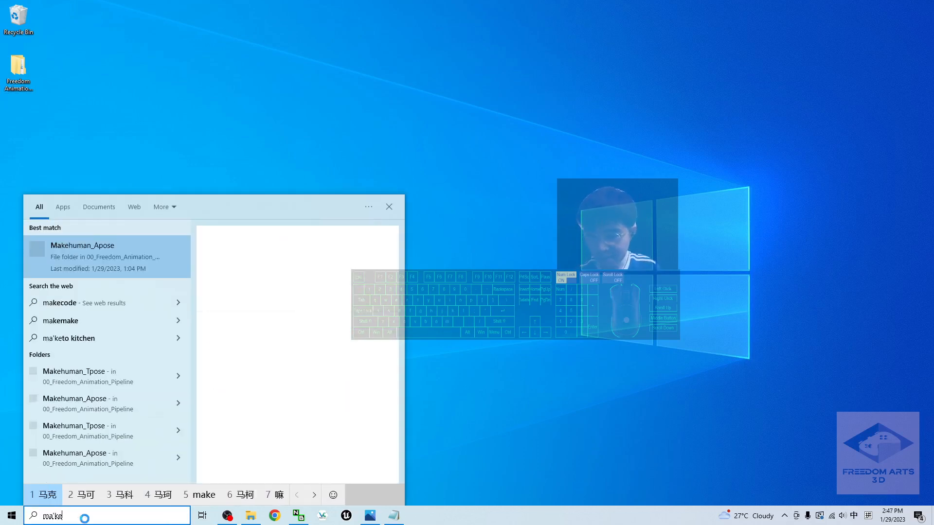
key(shift)
key(alt+shift)
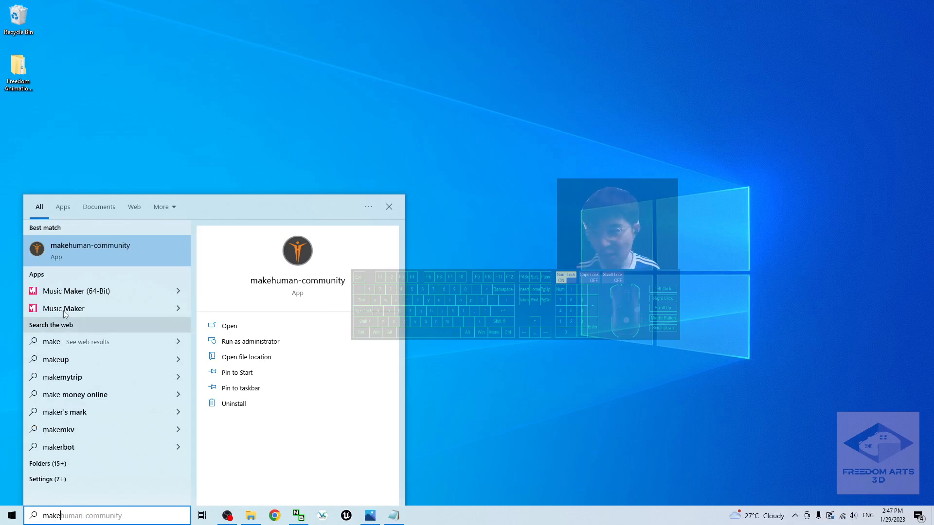
click(70, 247)
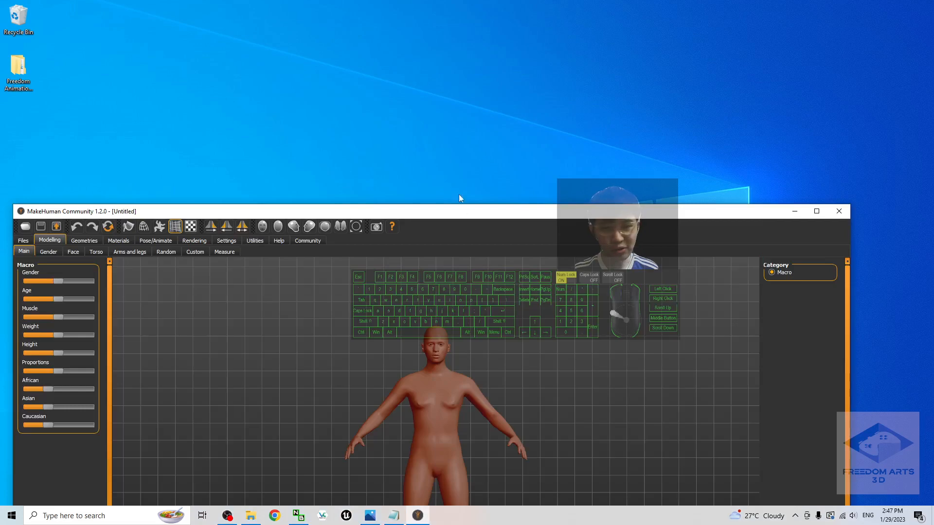
double_click(514, 211)
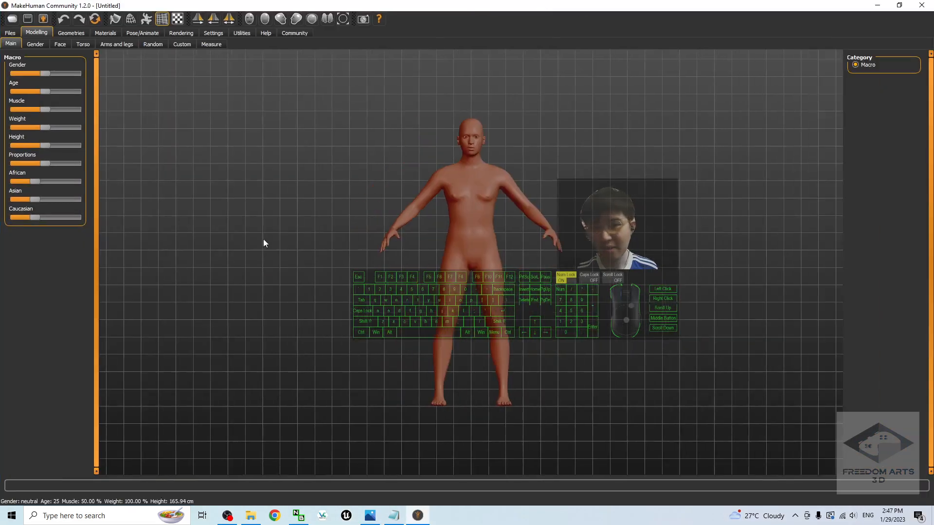
Step: Dress the default human model in the Female casualsuit02 clothes
scroll(289, 210, down, 5)
scroll(292, 205, up, 6)
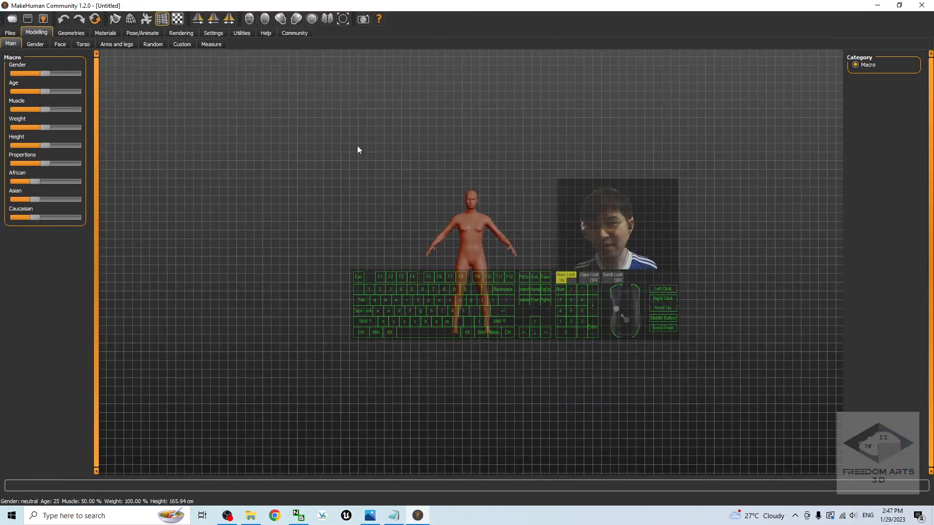
scroll(469, 174, up, 3)
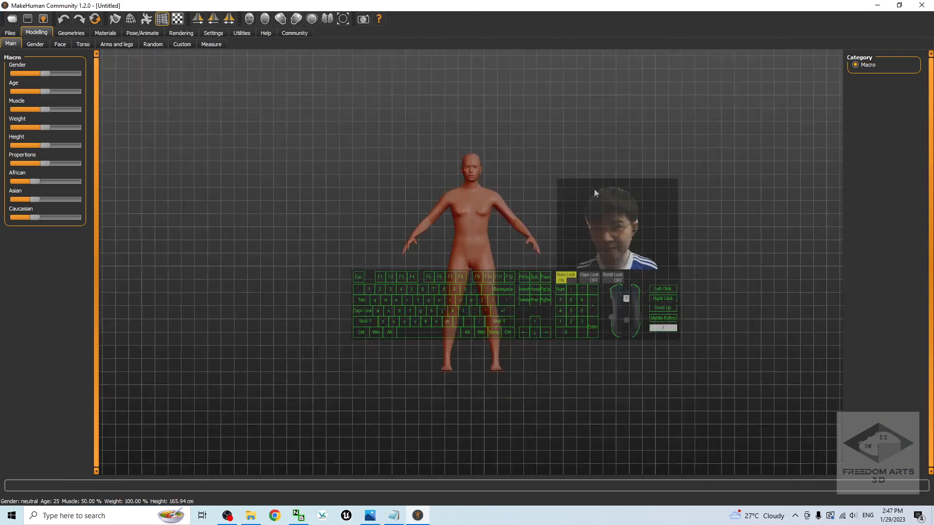
scroll(470, 167, up, 2)
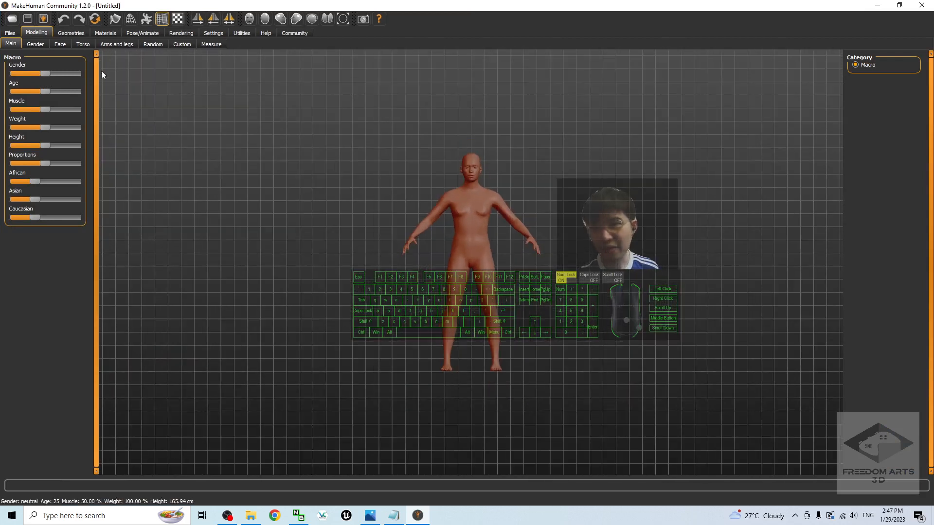
click(71, 32)
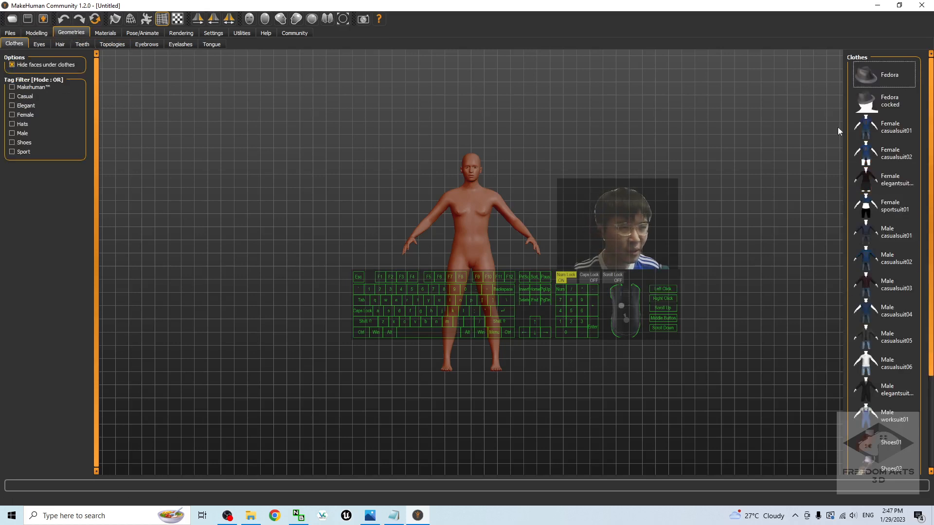
click(892, 159)
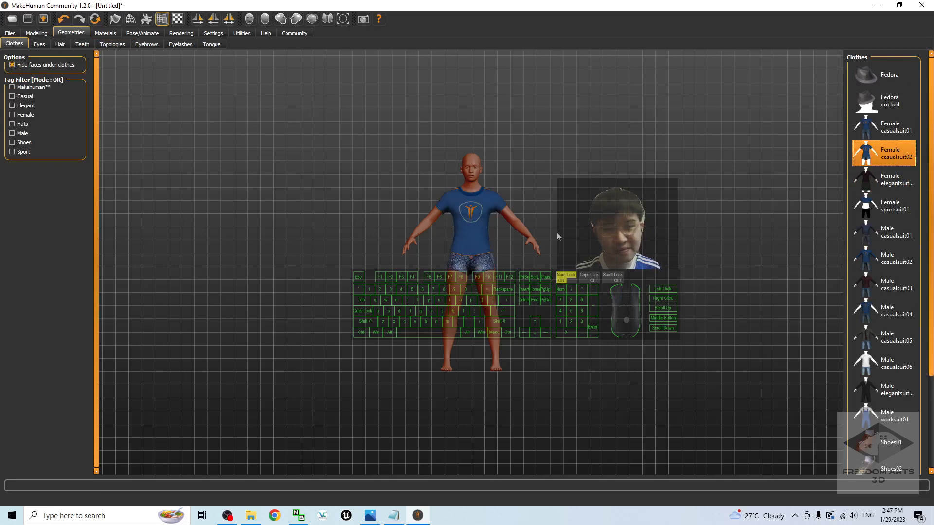
scroll(450, 232, down, 3)
scroll(450, 231, up, 3)
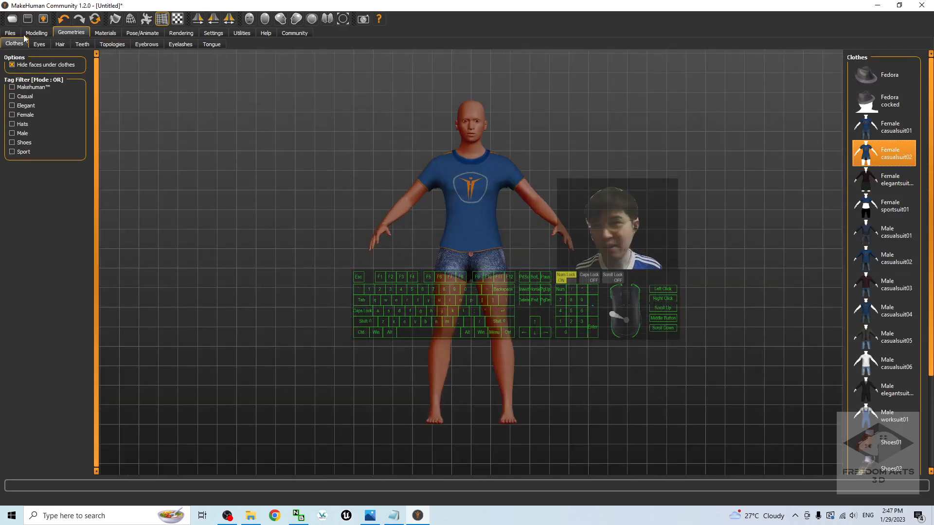
Step: Try the fully male gender, then make the model fully female, aged 24, with a weight of 69.80%
click(38, 33)
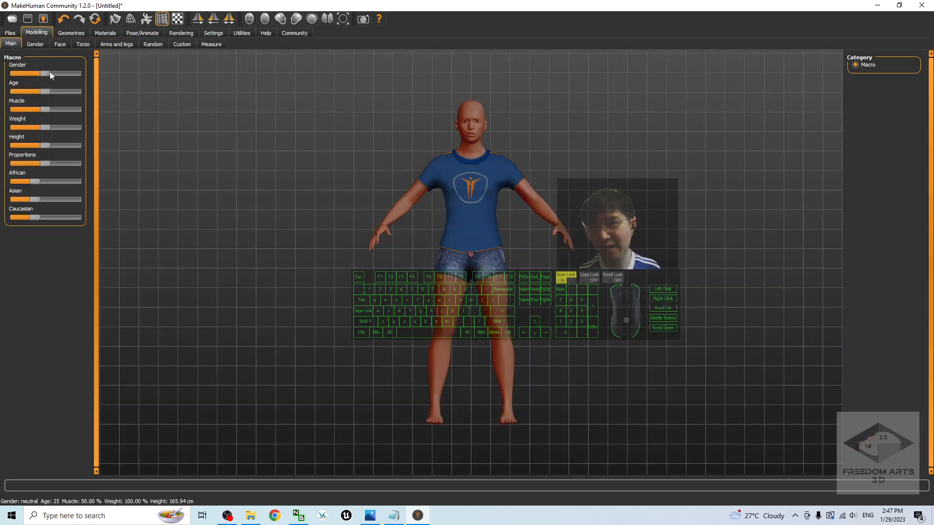
drag(44, 72, 188, 80)
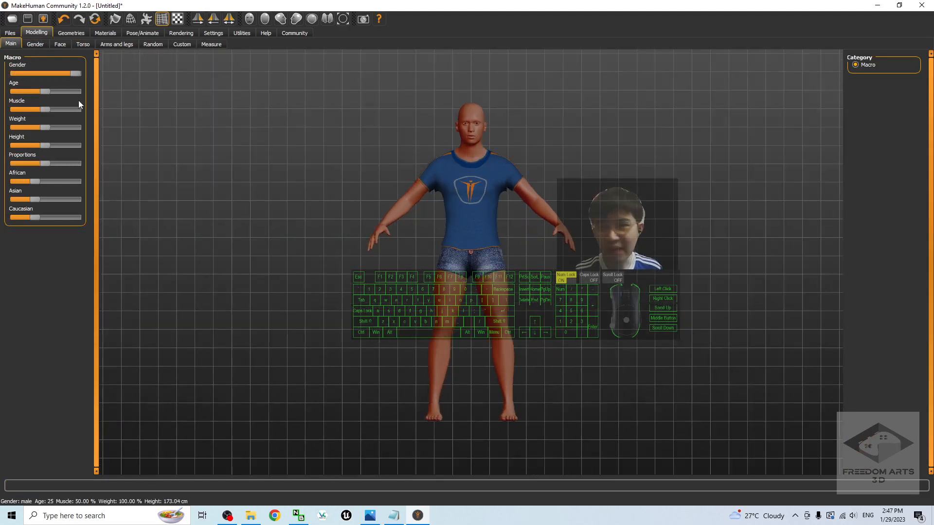
drag(71, 74, 43, 92)
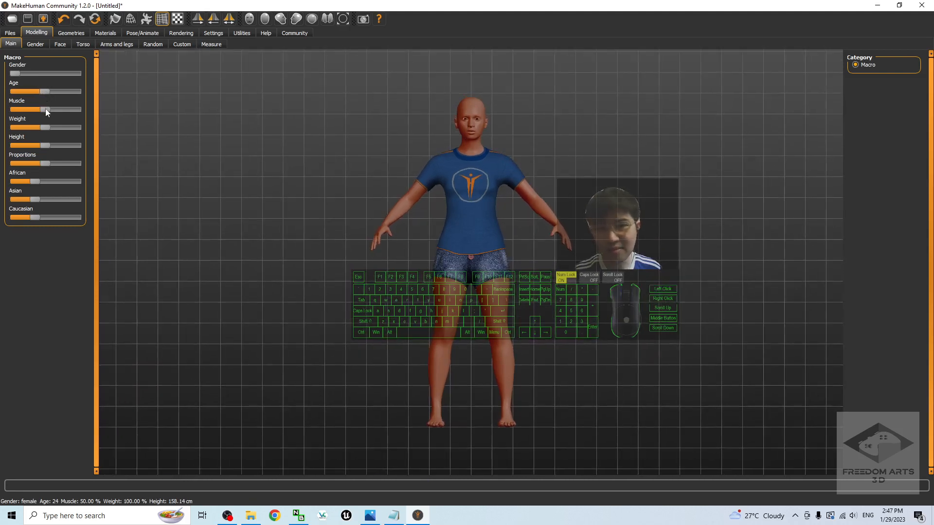
drag(48, 127, 26, 127)
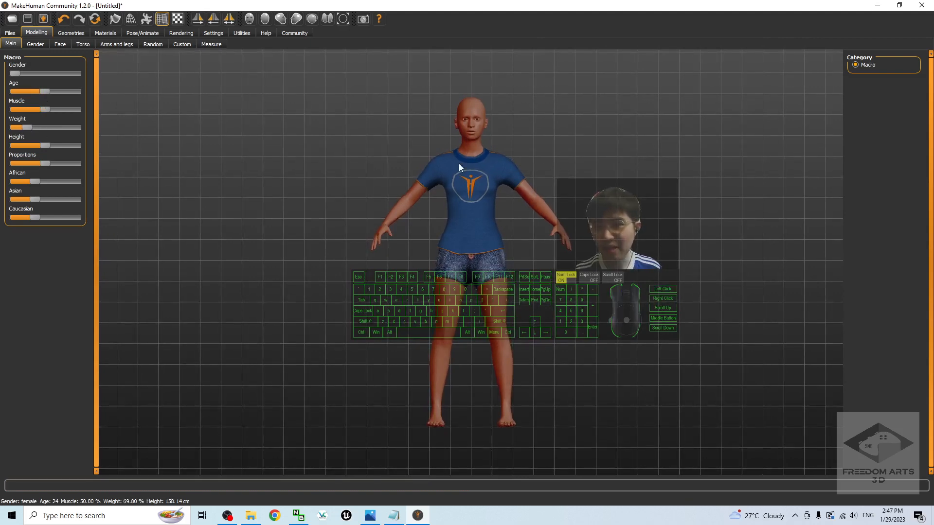
Step: Increase the model's height to about 174 cm and set its proportions to the maximum
scroll(581, 172, down, 6)
scroll(549, 191, up, 4)
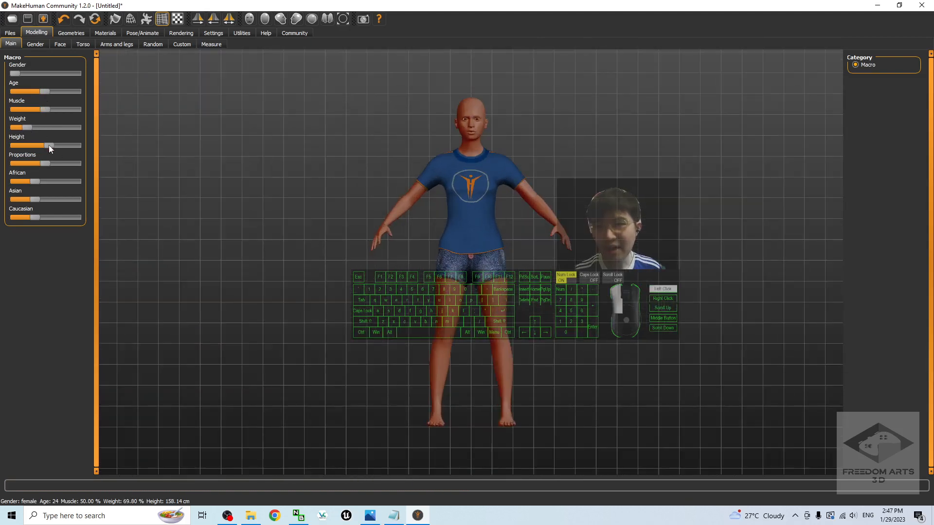
drag(48, 145, 168, 161)
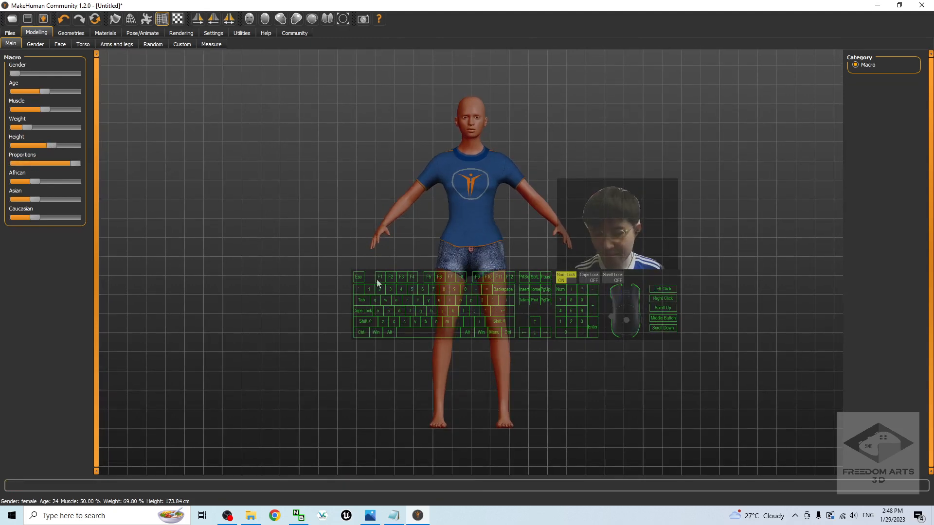
drag(376, 280, 362, 301)
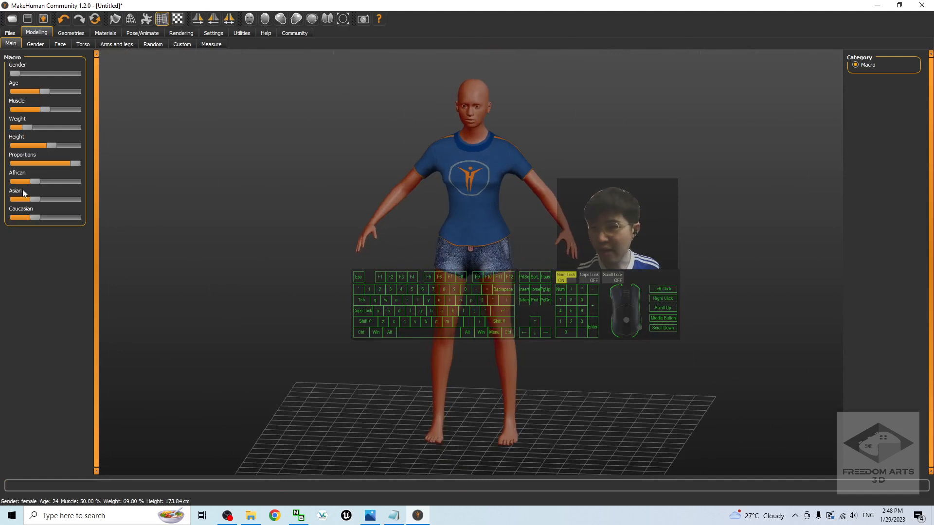
Step: Try full Asian and full African ethnicity on the model, and settle on fully Caucasian
drag(37, 198, 90, 197)
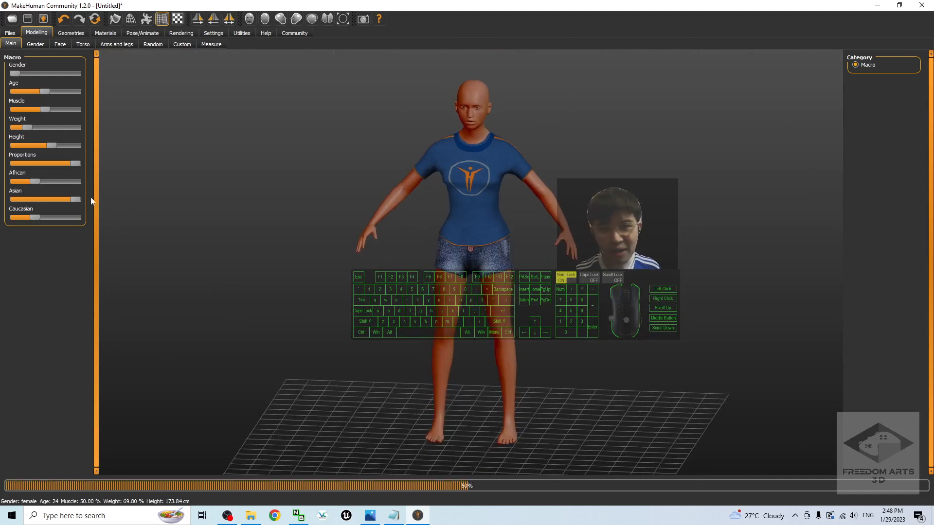
drag(16, 181, 88, 188)
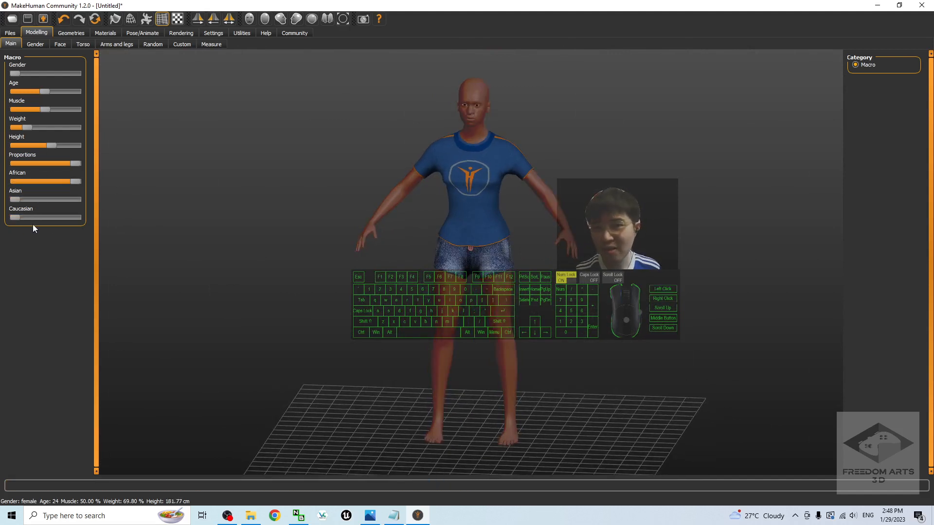
drag(16, 219, 162, 229)
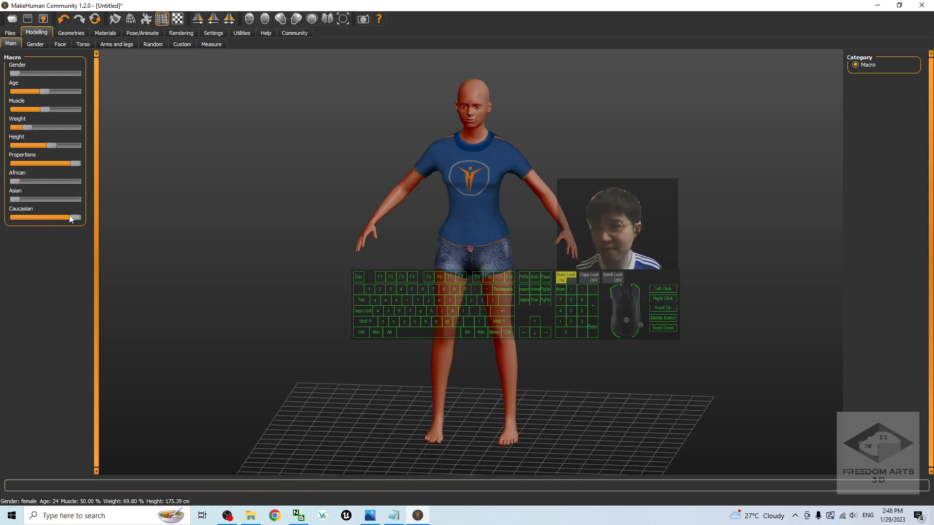
Step: Increase the model's weight to 91.30%
drag(489, 163, 475, 196)
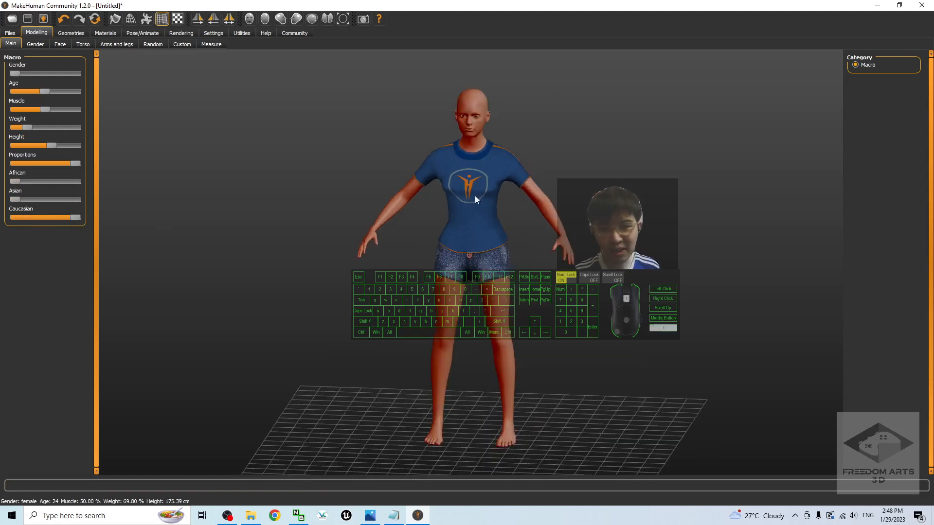
alt+drag(508, 268, 500, 275)
drag(345, 323, 363, 327)
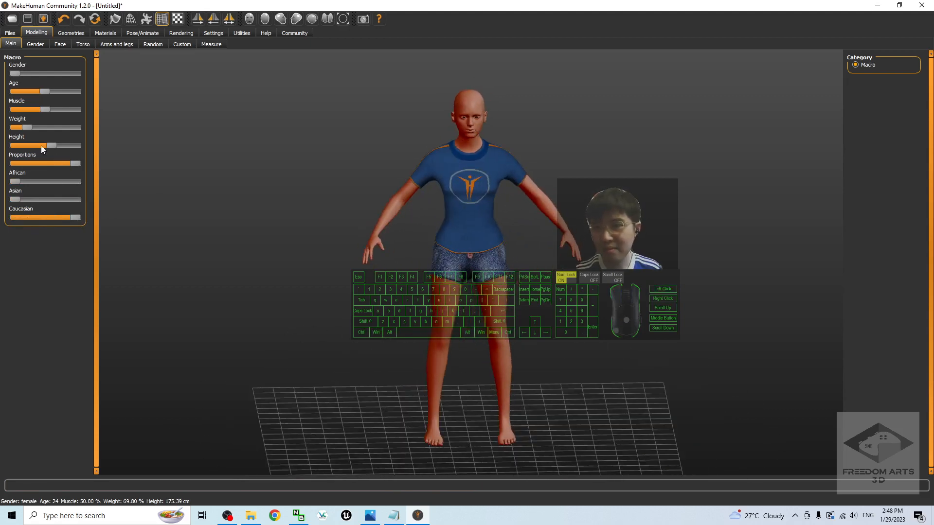
drag(30, 127, 39, 126)
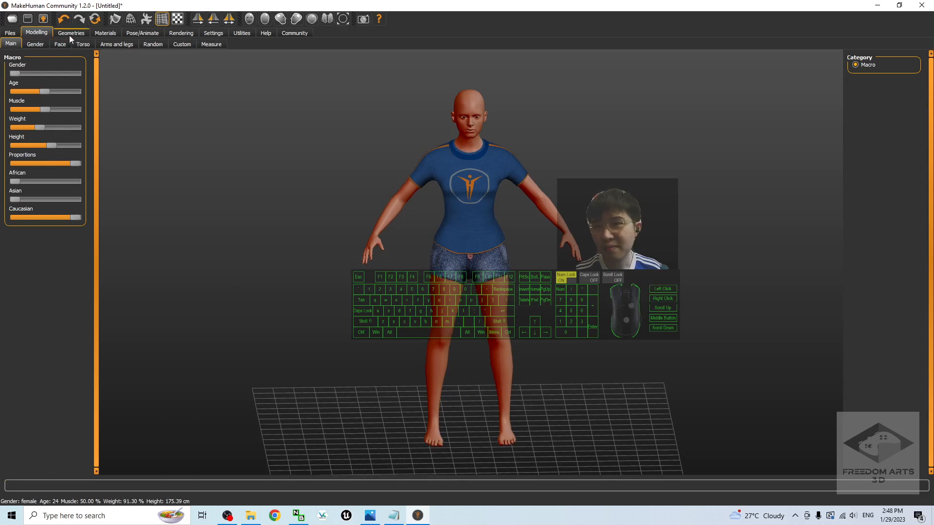
Step: Look through the remaining body-modelling categories: gender, face, torso, arms and legs, random, custom and measure
click(36, 44)
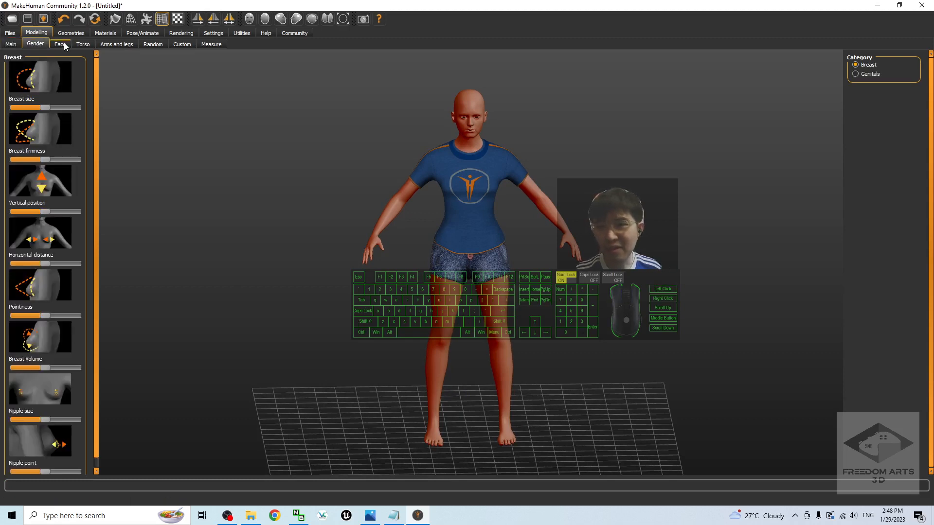
click(60, 44)
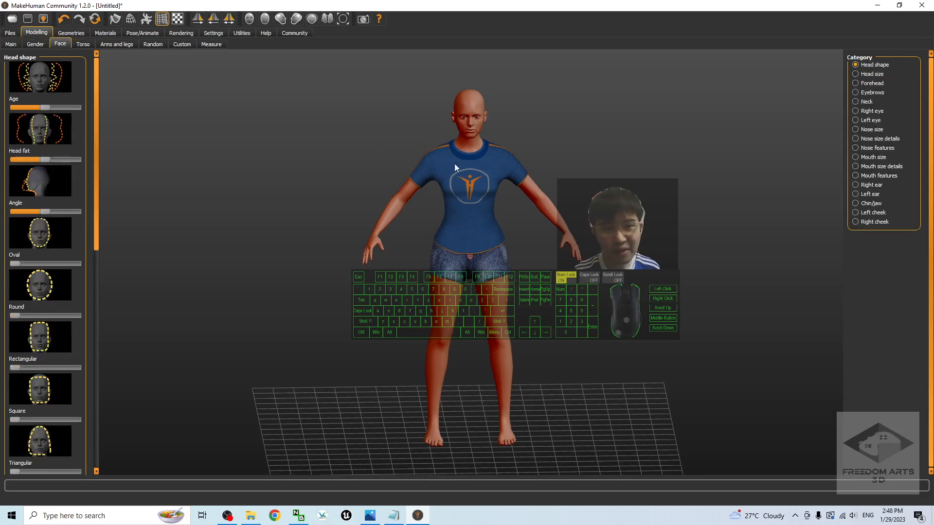
click(84, 44)
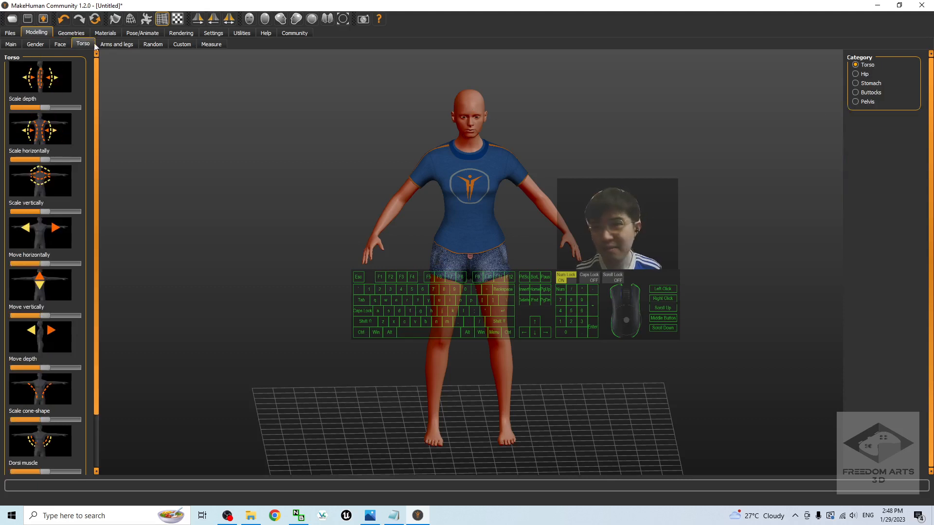
click(117, 45)
click(149, 45)
click(182, 45)
click(208, 45)
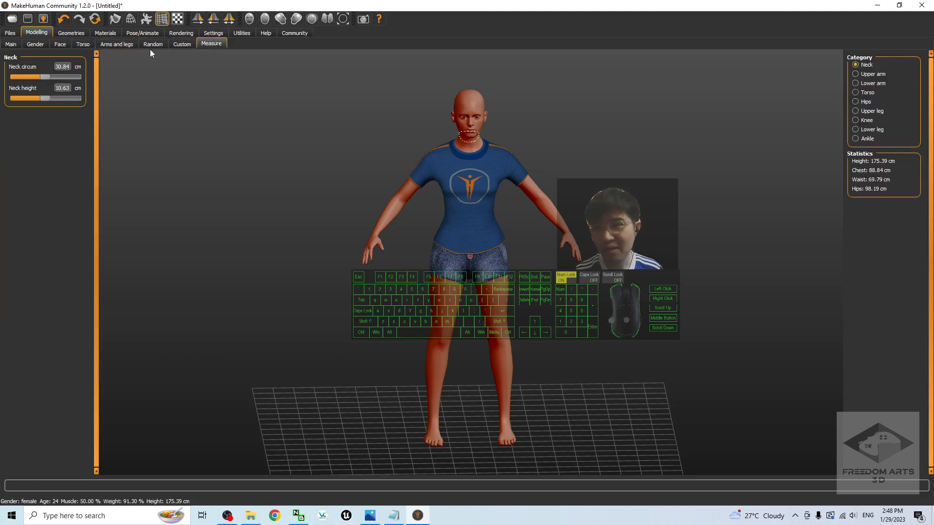
click(152, 45)
click(108, 44)
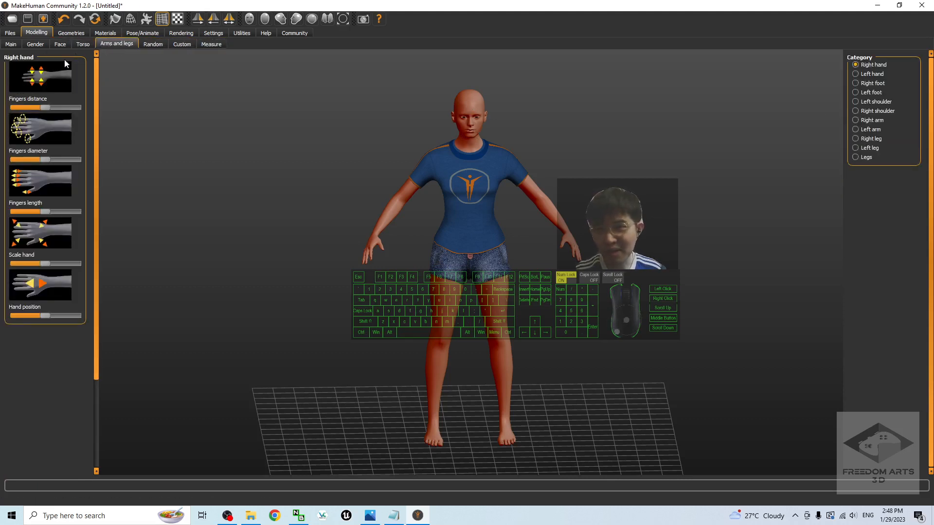
Step: Try the Long01 hair on the model, and settle on the Ponytail01 hair
click(70, 34)
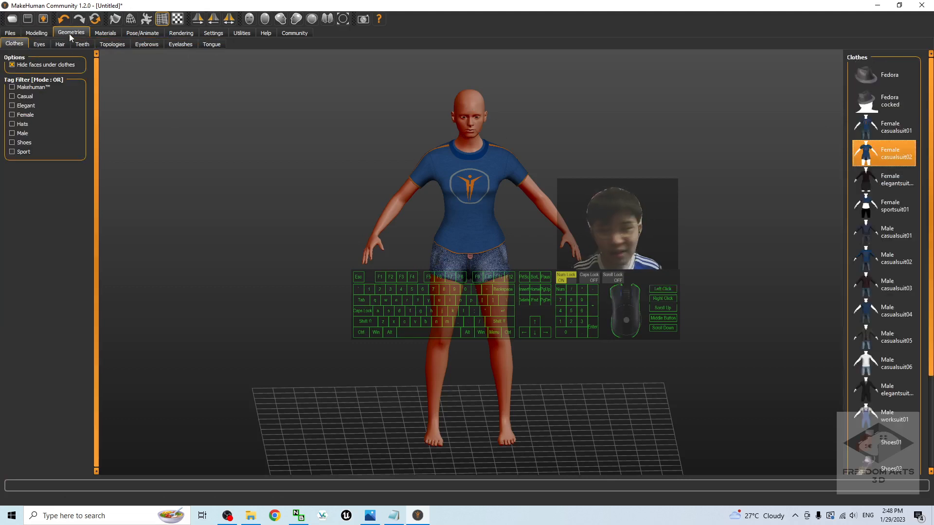
click(38, 44)
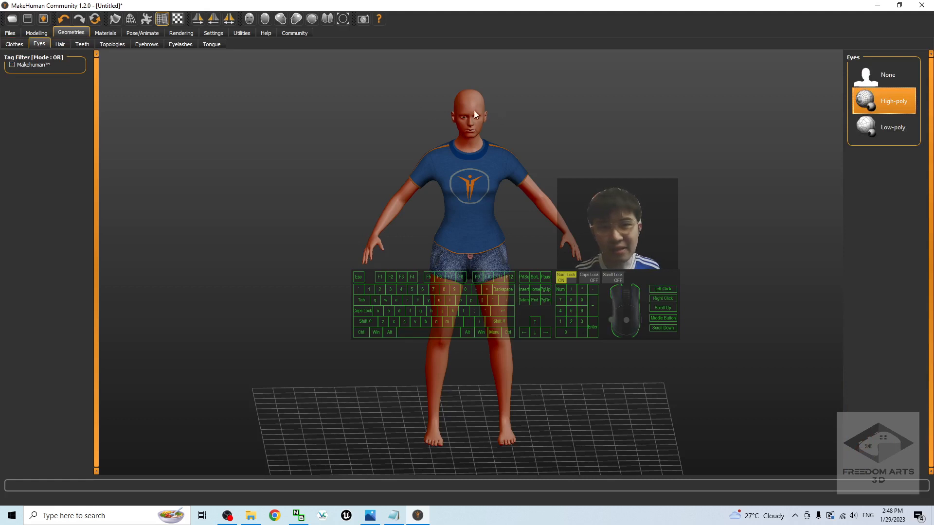
click(62, 45)
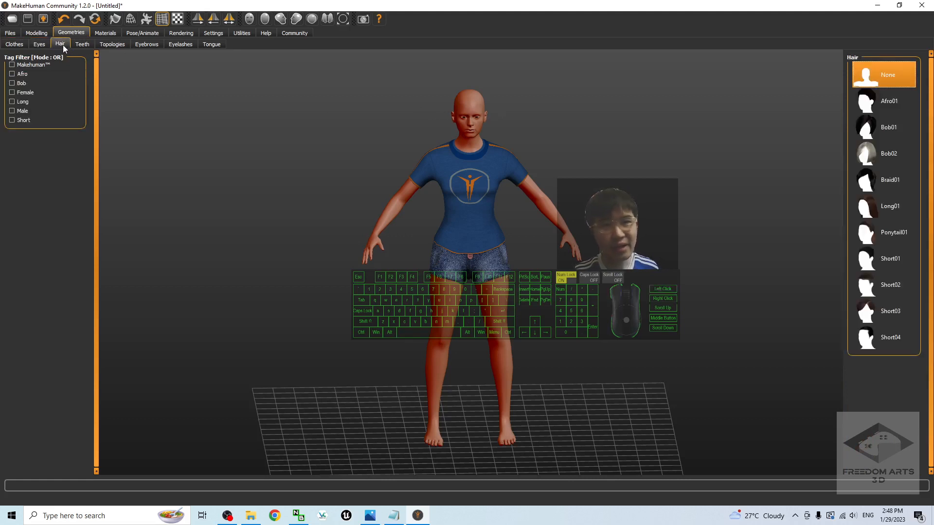
click(891, 208)
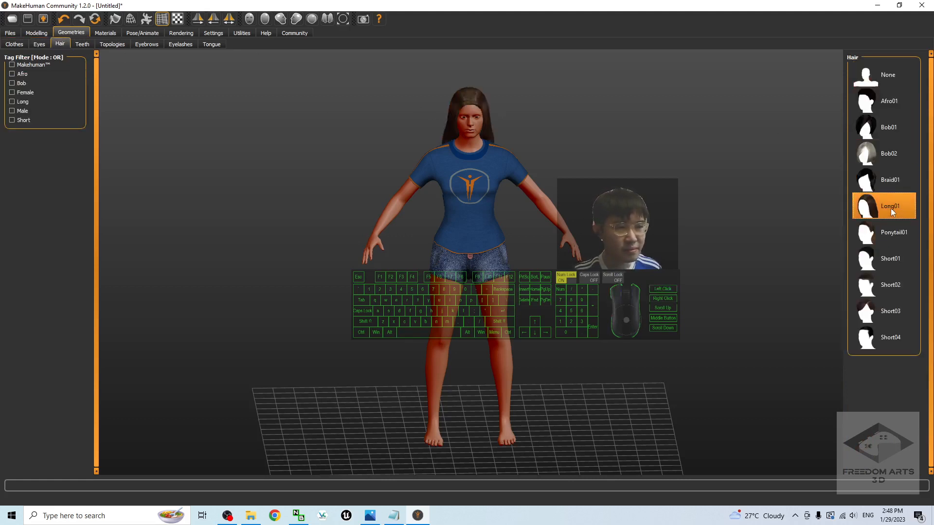
click(886, 231)
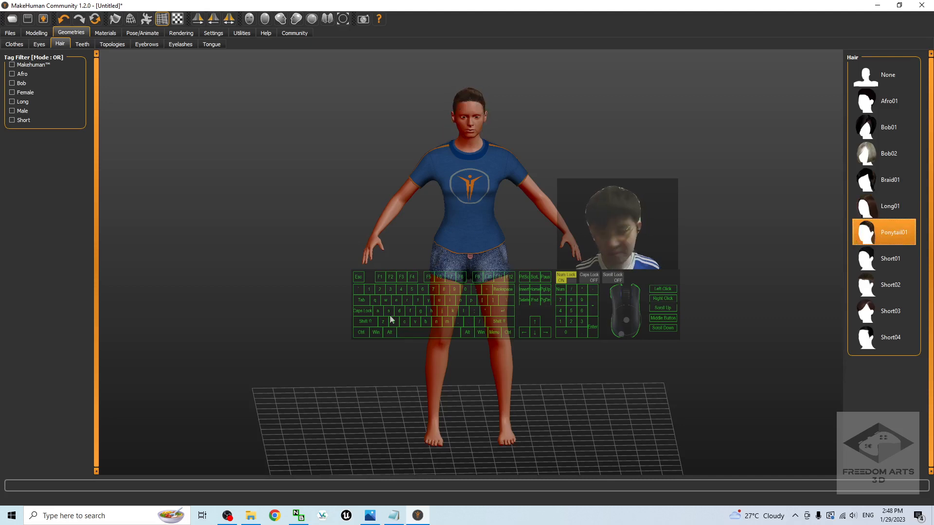
mouse_move(334, 336)
mouse_down()
mouse_move(427, 335)
mouse_move(261, 334)
mouse_move(323, 334)
mouse_up()
Step: Add the Teeth base geometry to the model, and check the available body topologies
click(83, 44)
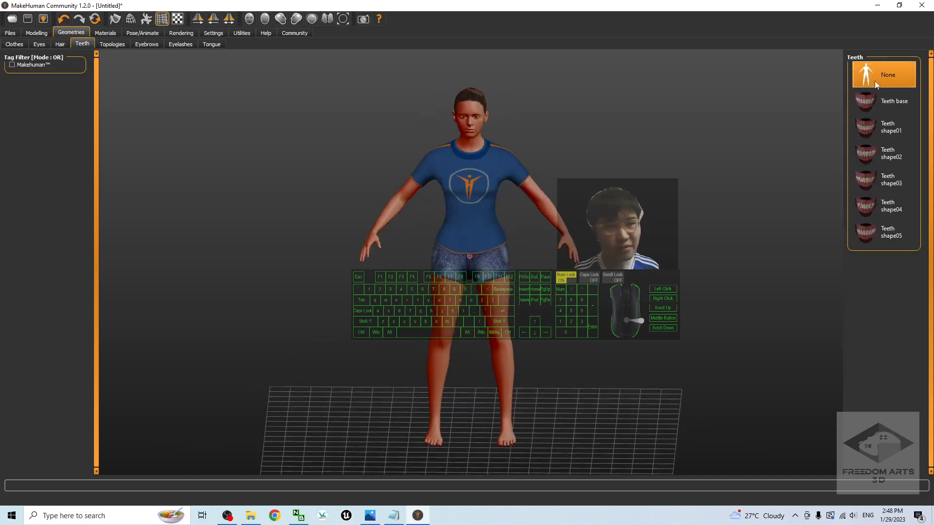
click(891, 101)
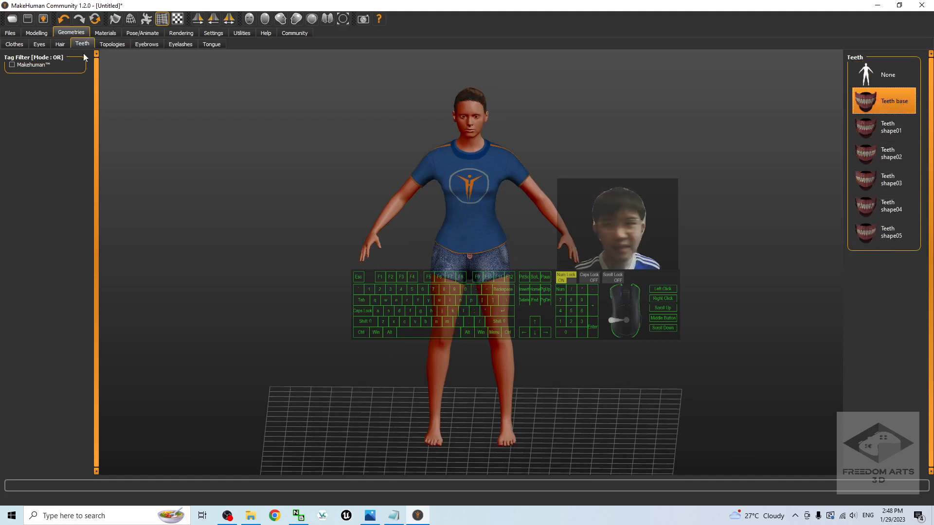
click(111, 44)
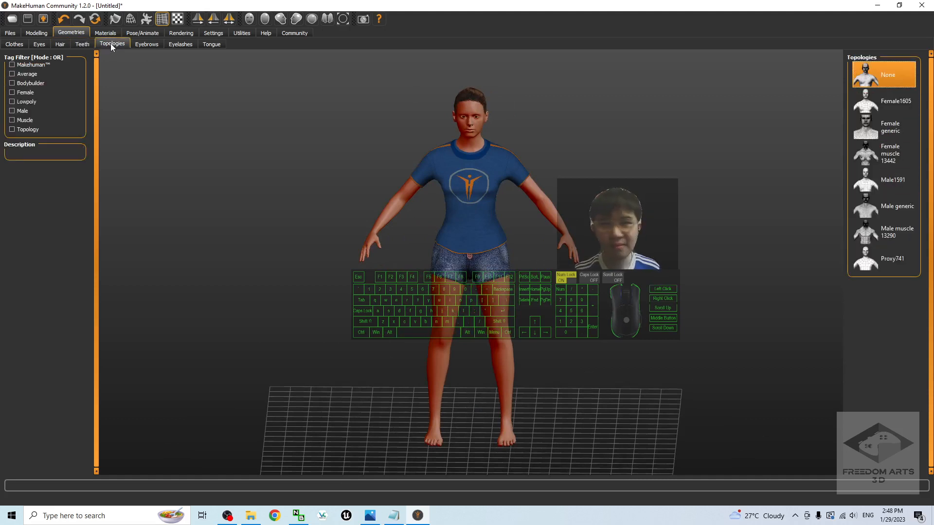
Step: Try the Eyebrow005 eyebrows on the model, and settle on Eyebrow006
click(141, 43)
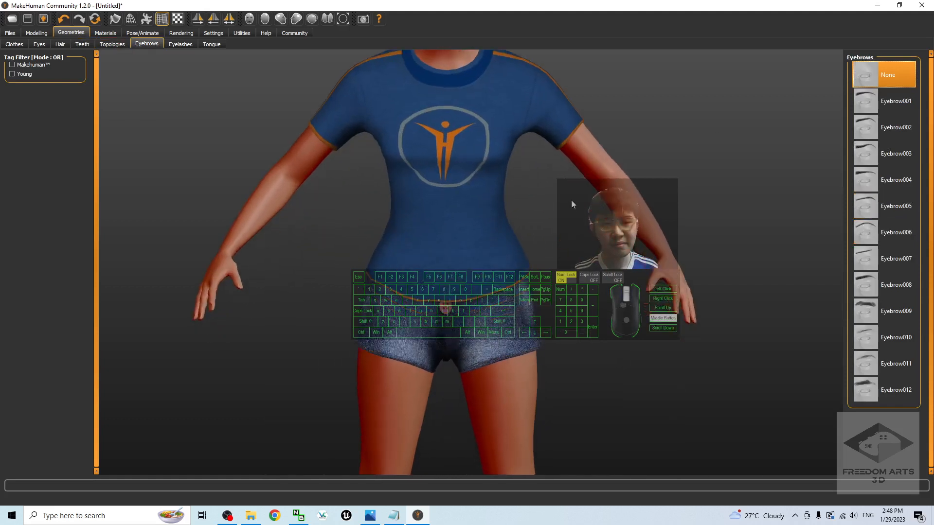
click(889, 204)
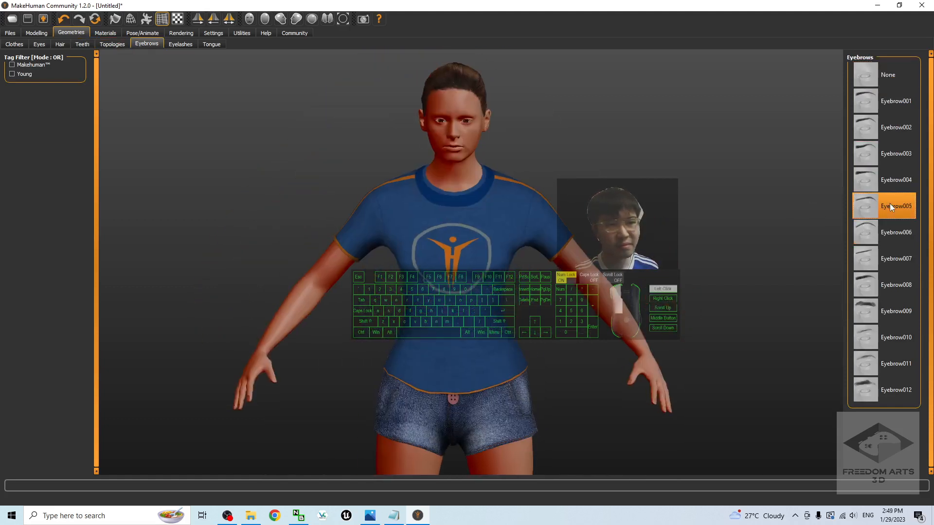
click(893, 244)
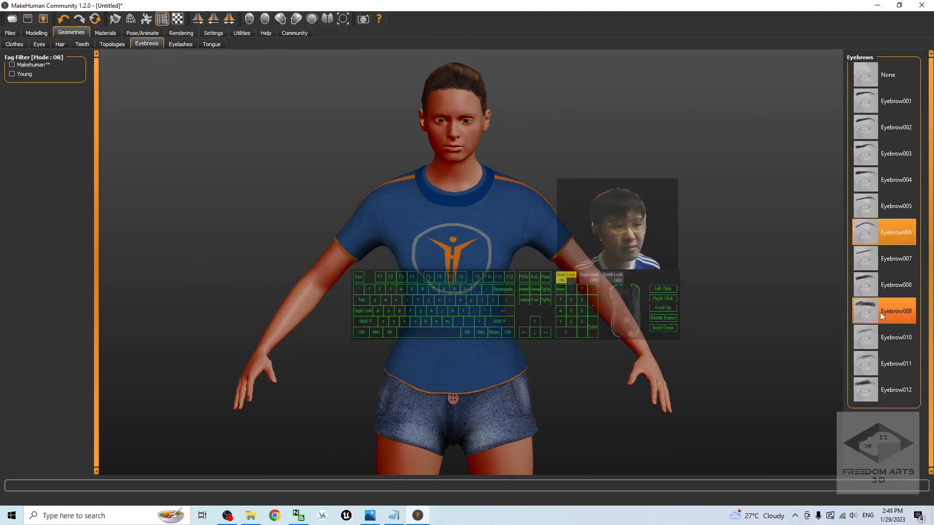
Step: Try Eyelashes03, settle on Eyelashes02, and add the Tongue01 geometry to the model
click(180, 44)
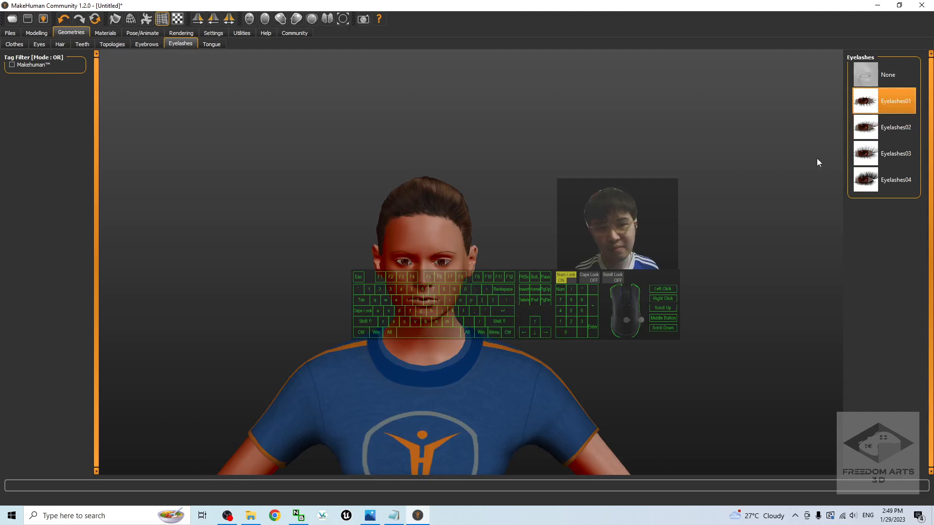
click(890, 158)
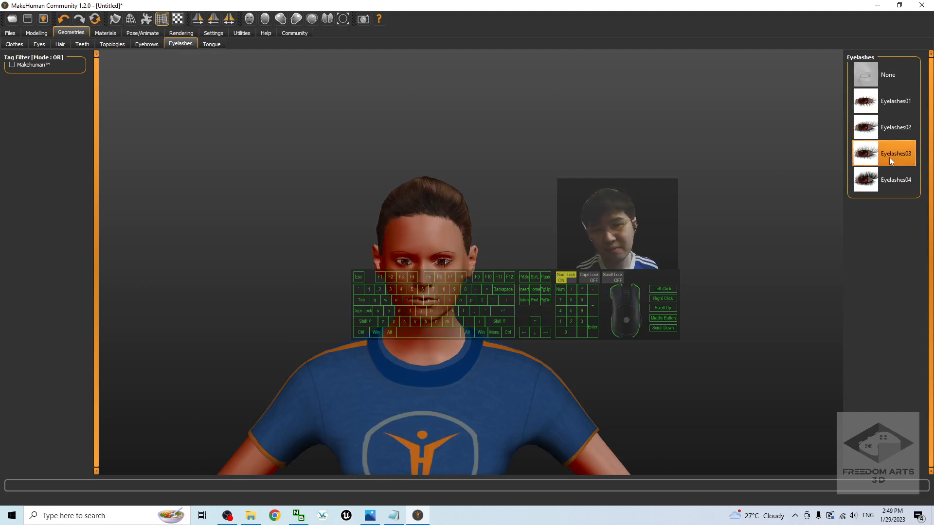
click(895, 126)
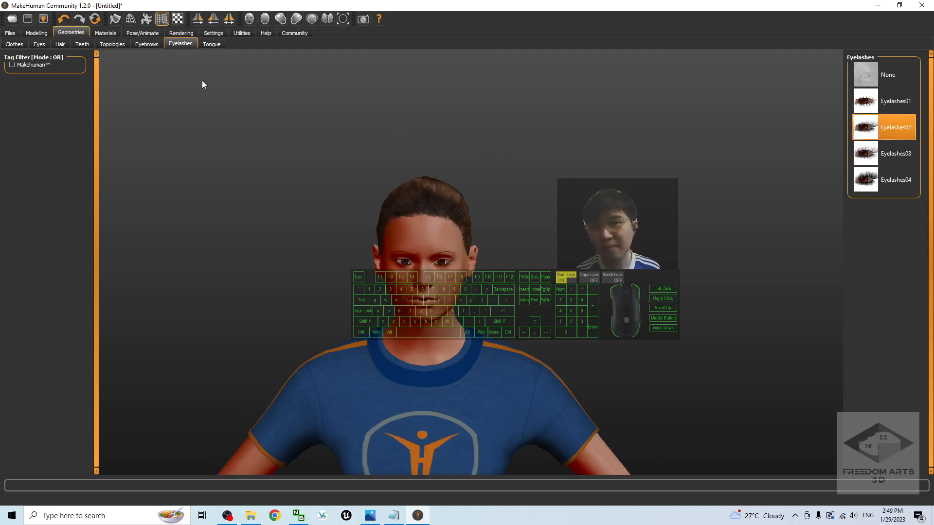
click(209, 45)
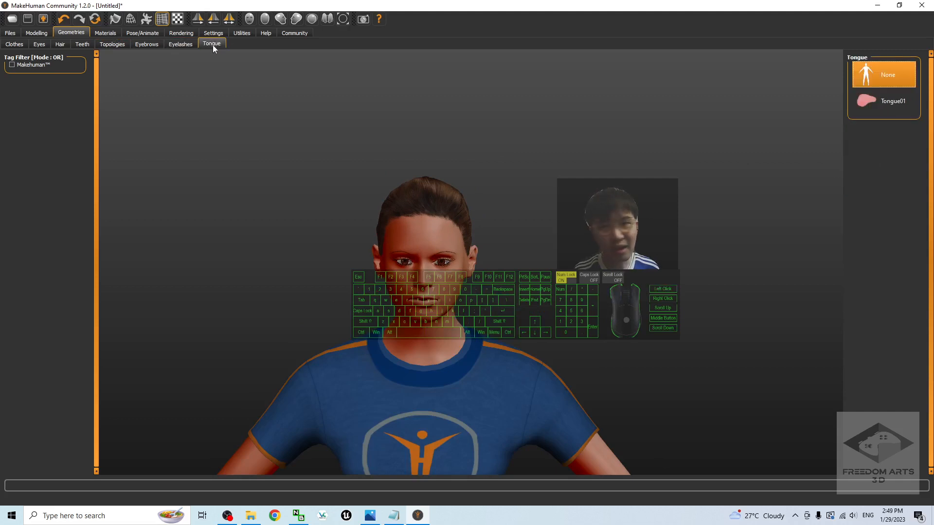
click(874, 103)
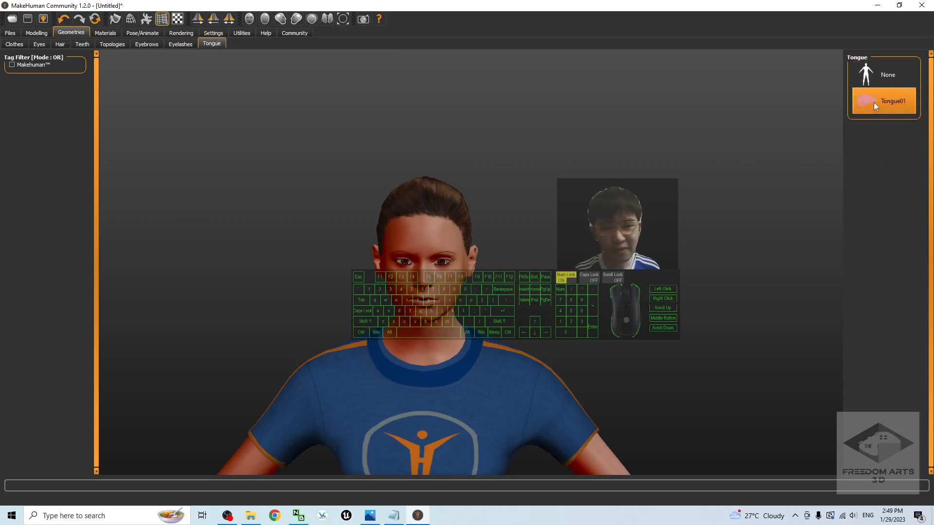
Step: Try the Young caucasian female2 skin on the model, and settle on the Young caucasian female skin
click(105, 33)
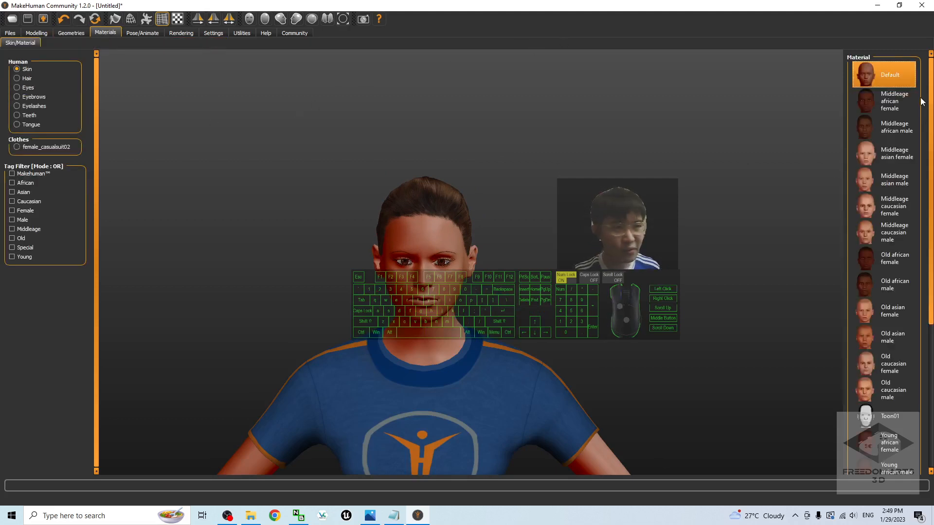
scroll(895, 195, down, 5)
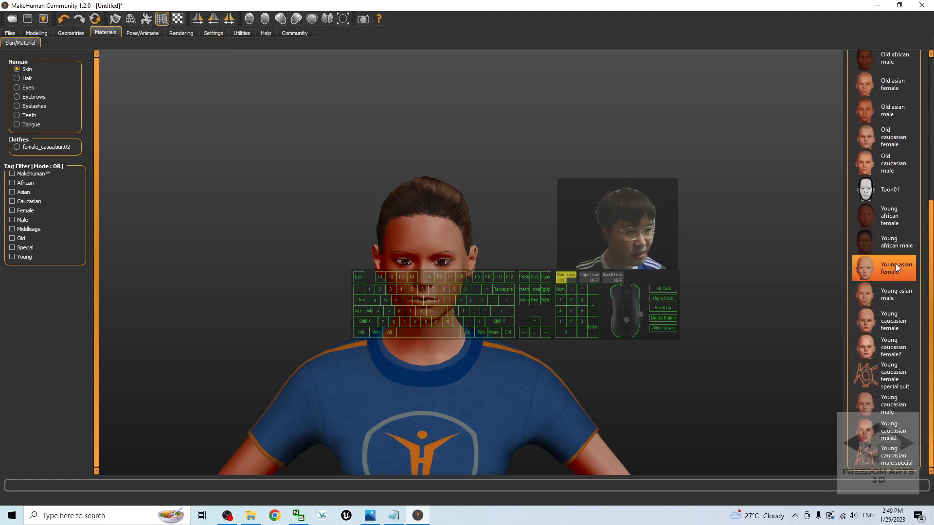
click(892, 302)
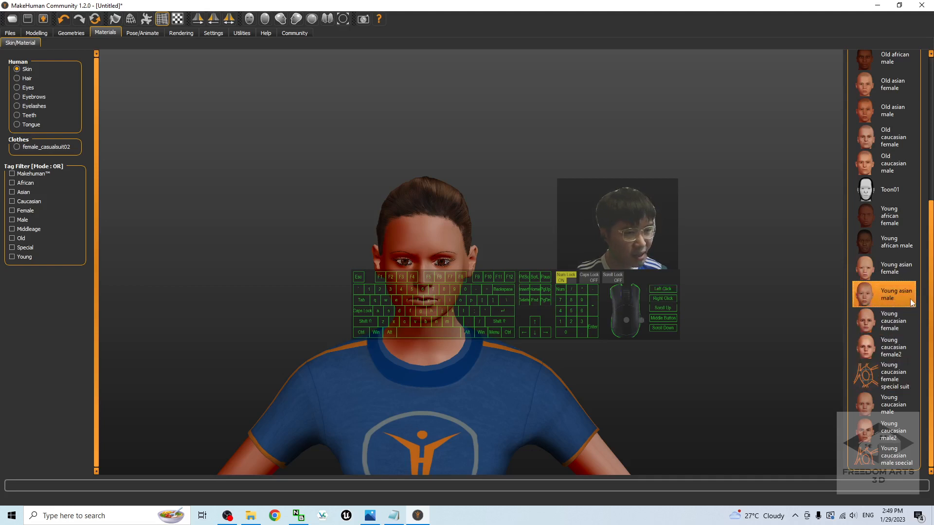
click(897, 269)
drag(765, 335, 708, 352)
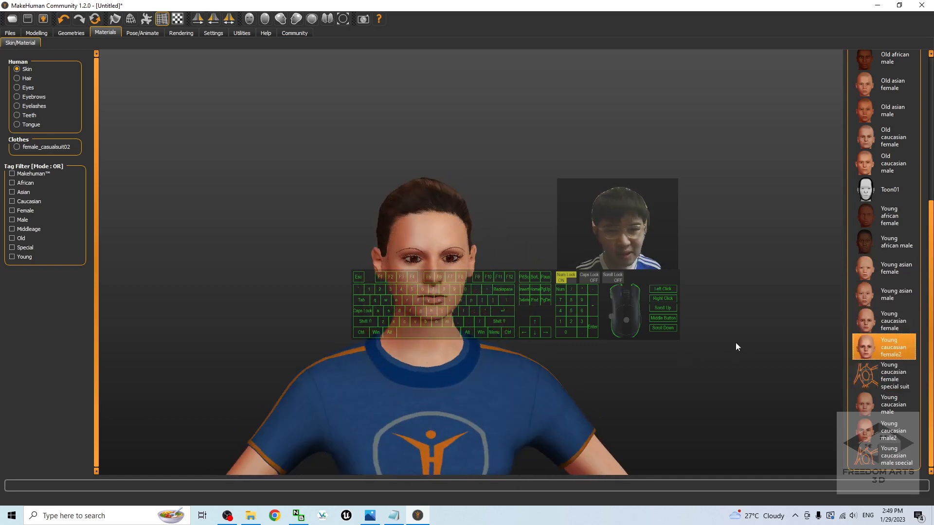
click(907, 319)
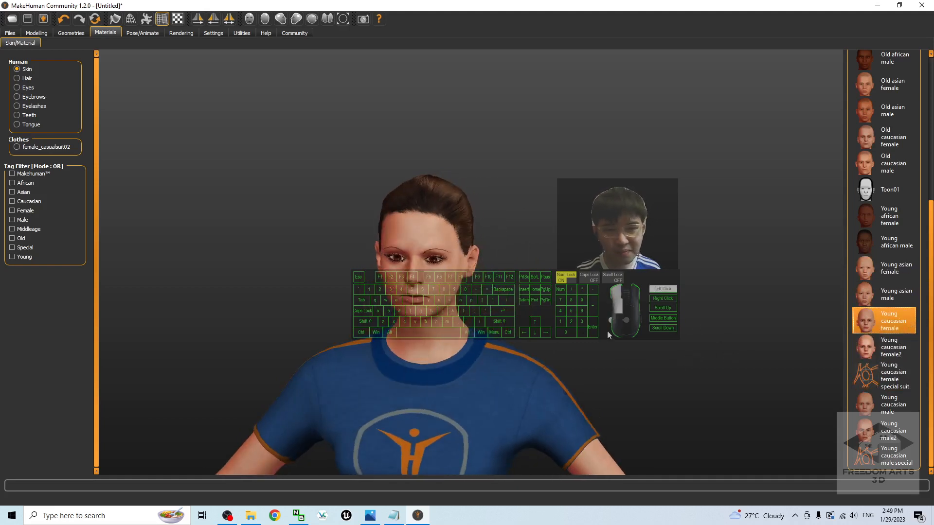
mouse_move(607, 330)
mouse_down()
mouse_move(574, 334)
mouse_move(613, 343)
mouse_up()
middle_drag(643, 355, 624, 350)
scroll(624, 350, down, 3)
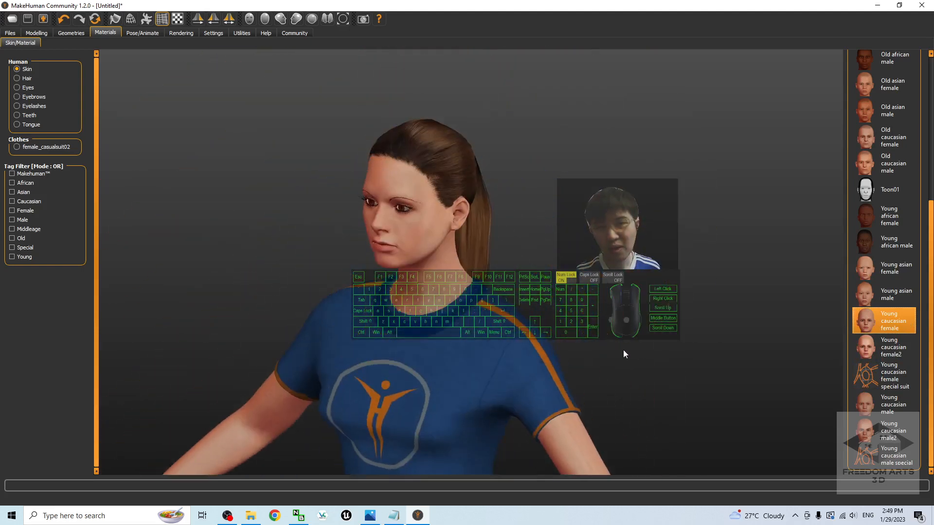
scroll(603, 349, up, 2)
scroll(515, 344, down, 1)
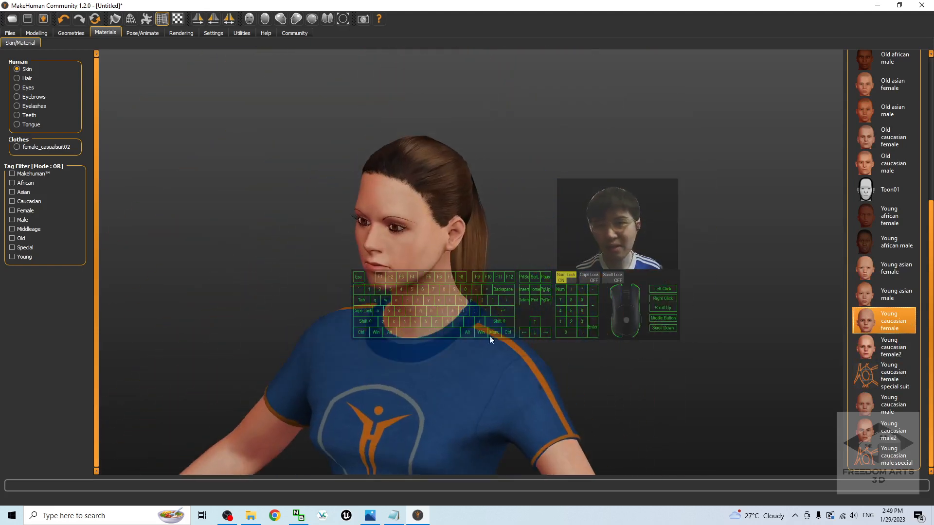
Step: Check the ponytail's hair material, and set the eye material to Blue
click(17, 79)
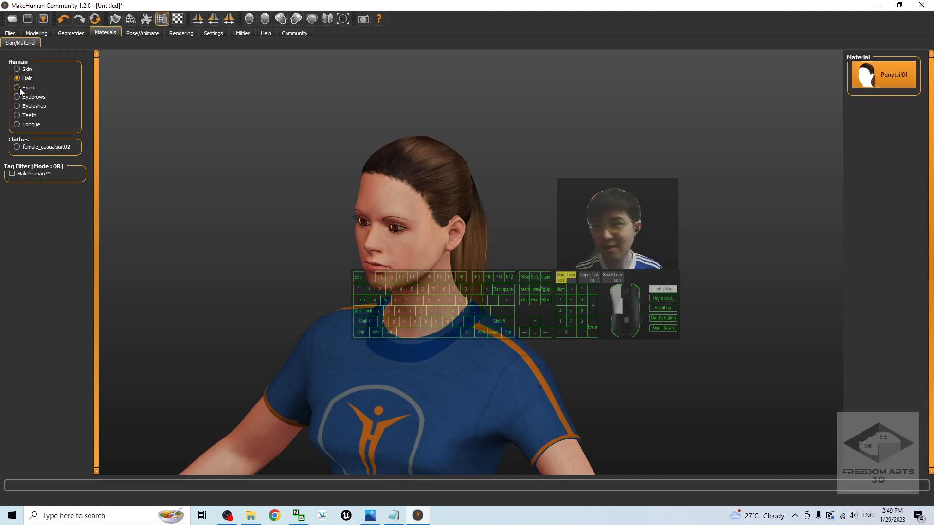
click(21, 87)
drag(643, 181, 556, 237)
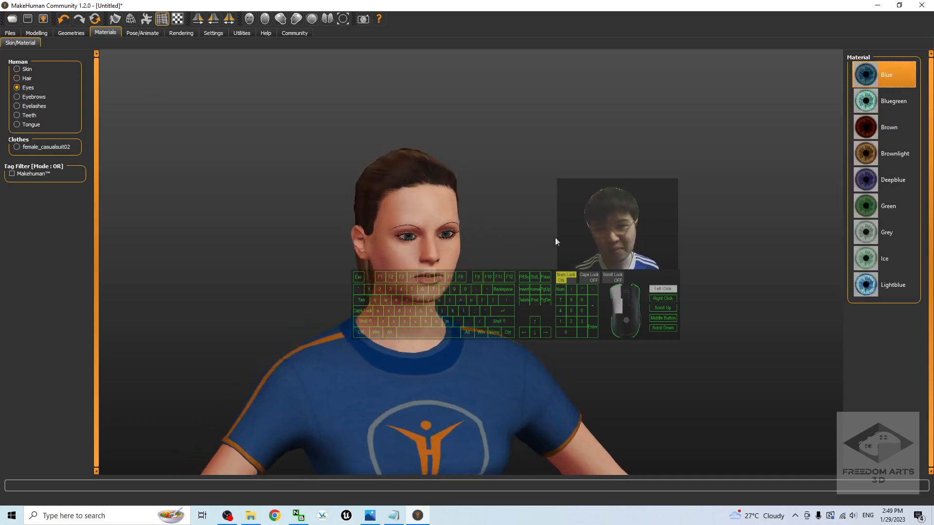
Step: Check the available materials for the eyebrows, eyelashes, teeth and tongue
click(22, 98)
click(24, 107)
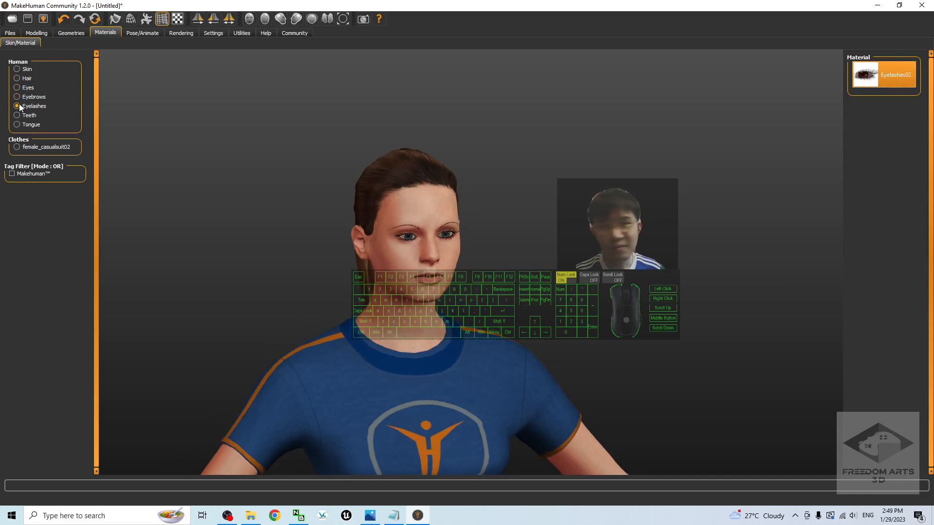
click(21, 115)
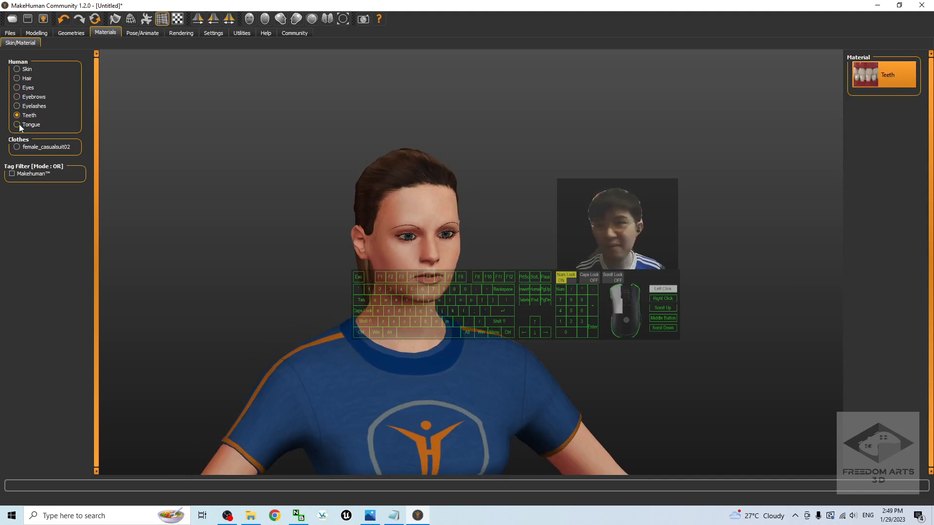
click(18, 125)
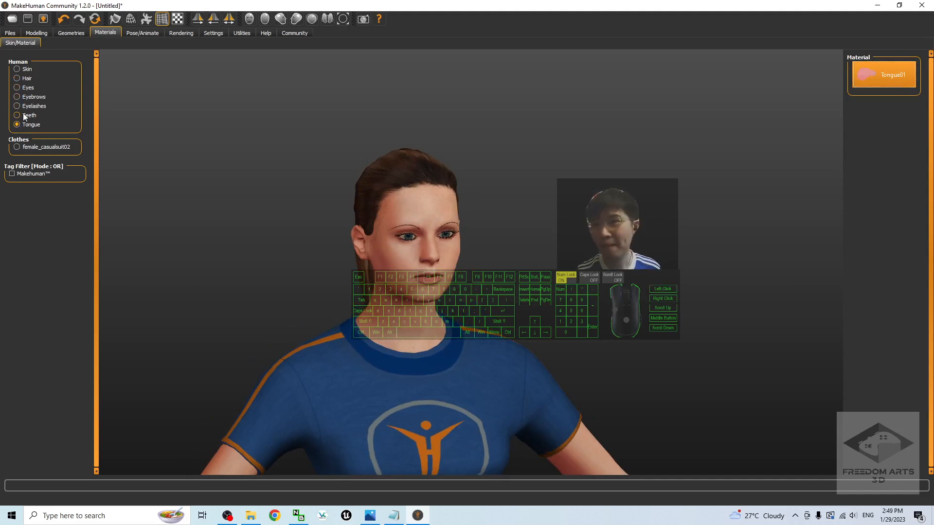
Step: Apply the Game engine rig preset to the model's skeleton
click(153, 36)
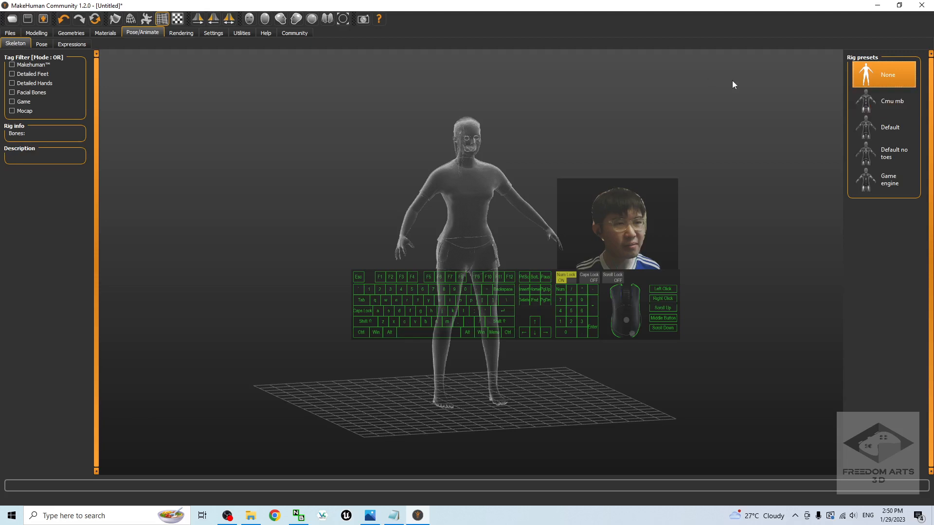
click(889, 184)
drag(414, 229, 296, 266)
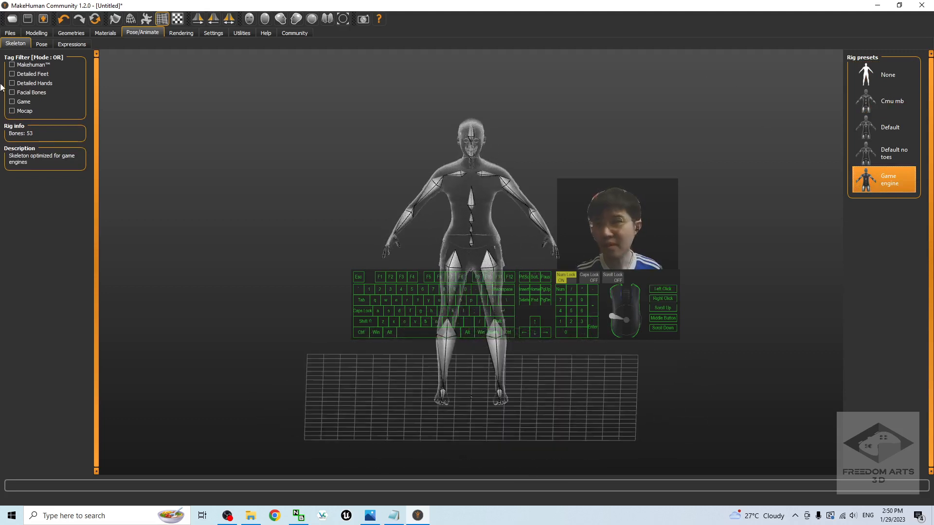
Step: Pose the model with the last Tpose entry in the pose list and view it at an angle
click(47, 44)
drag(929, 186, 930, 307)
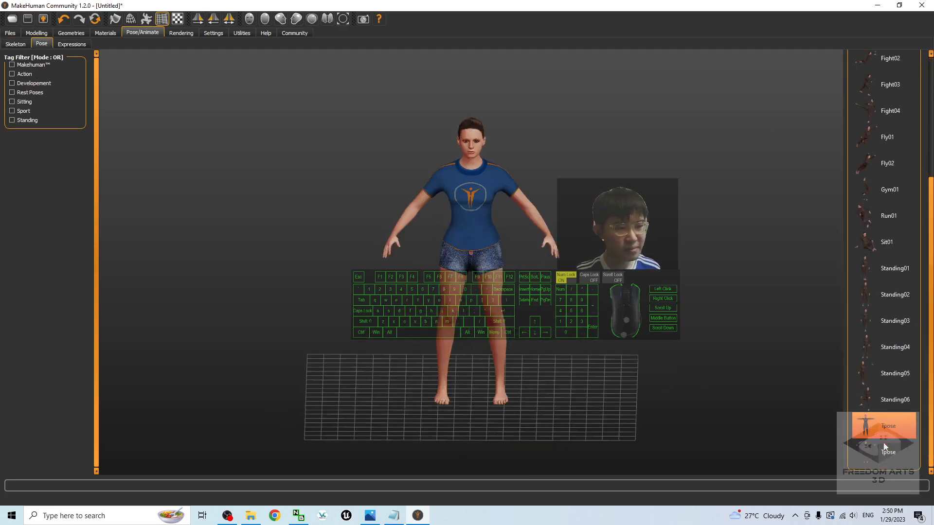
click(883, 449)
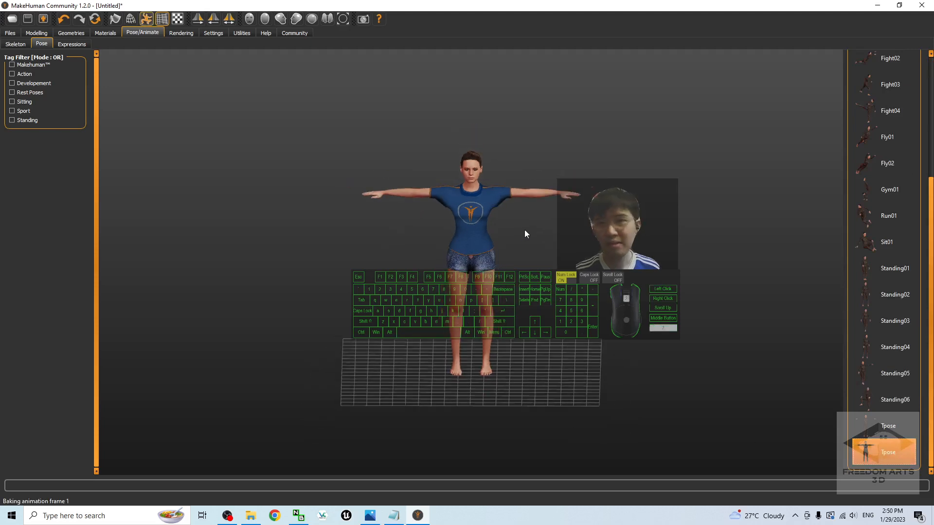
scroll(526, 234, down, 1)
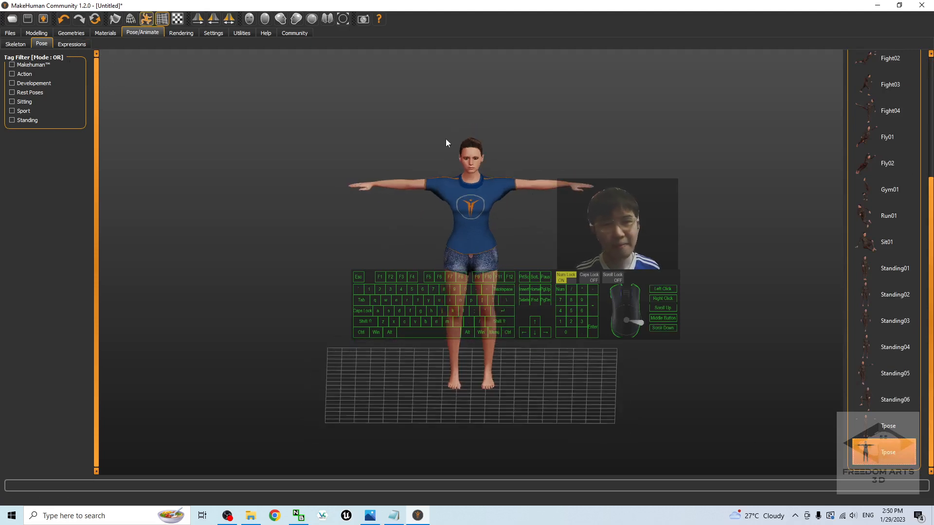
drag(446, 141, 503, 267)
Step: Start saving the model as a MakeHuman (.mhm) file and choose the Desktop as its location
drag(364, 6, 542, 83)
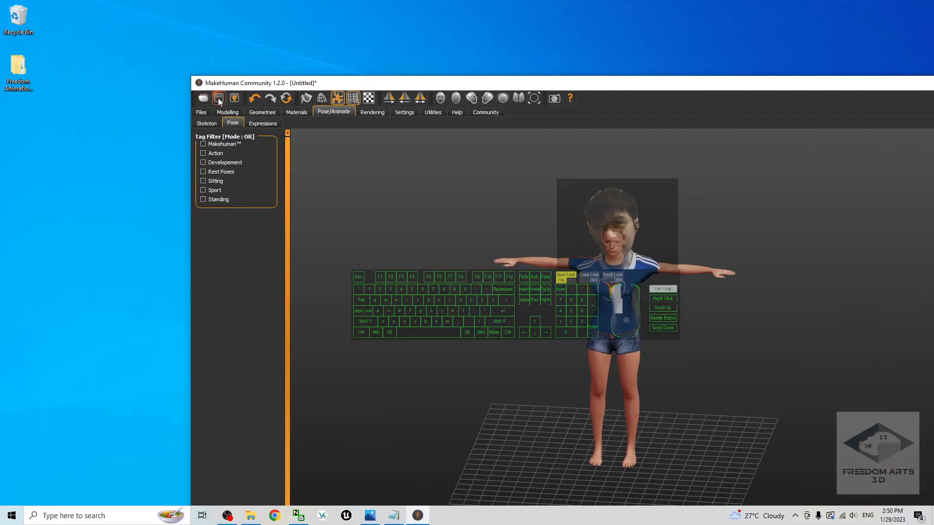
click(203, 112)
drag(427, 85, 340, 48)
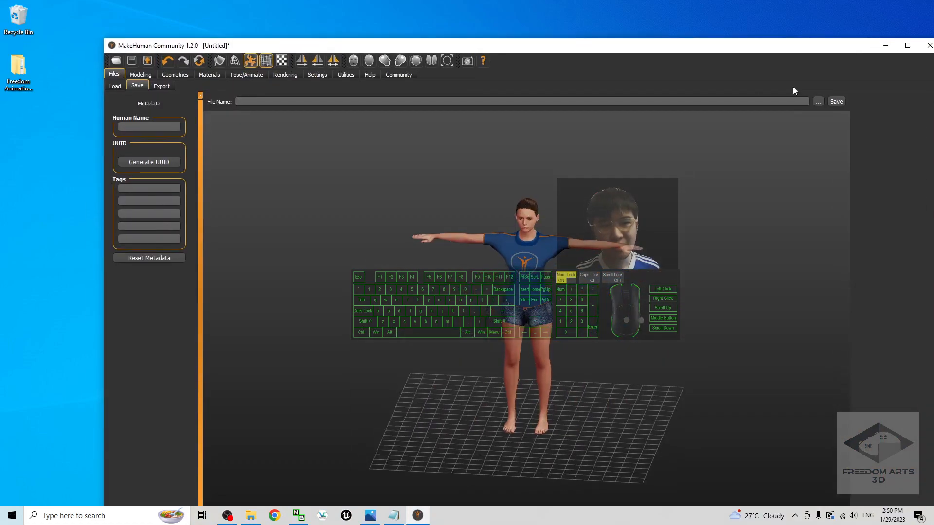
click(817, 101)
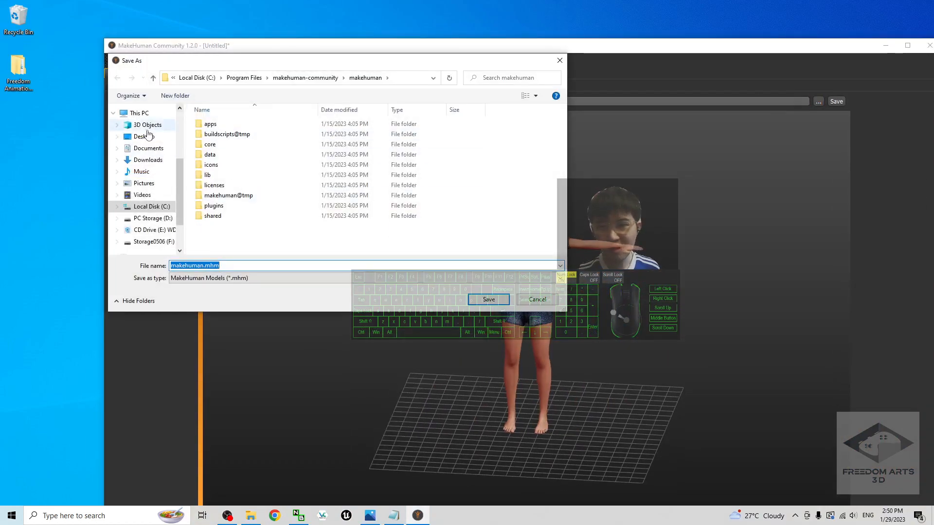
click(132, 138)
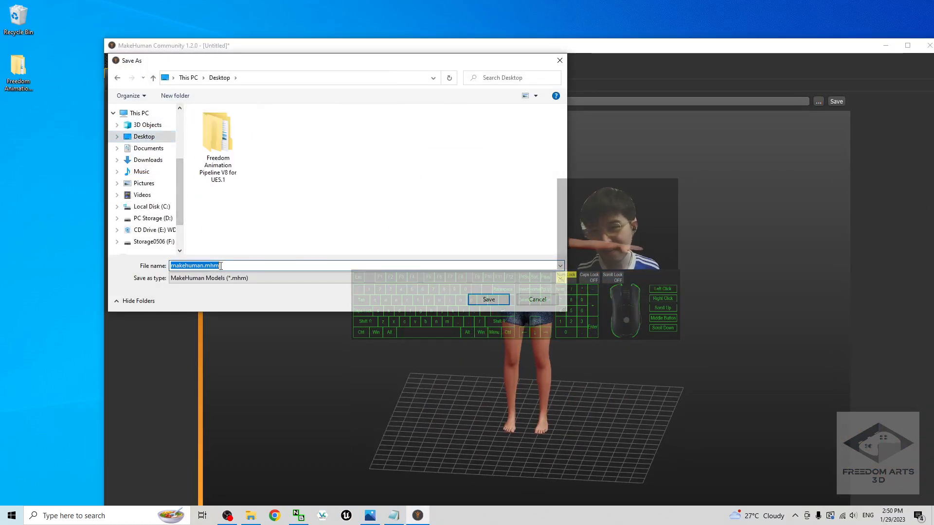
Step: Name the model file CaucasianFemale02 and save it
click(236, 266)
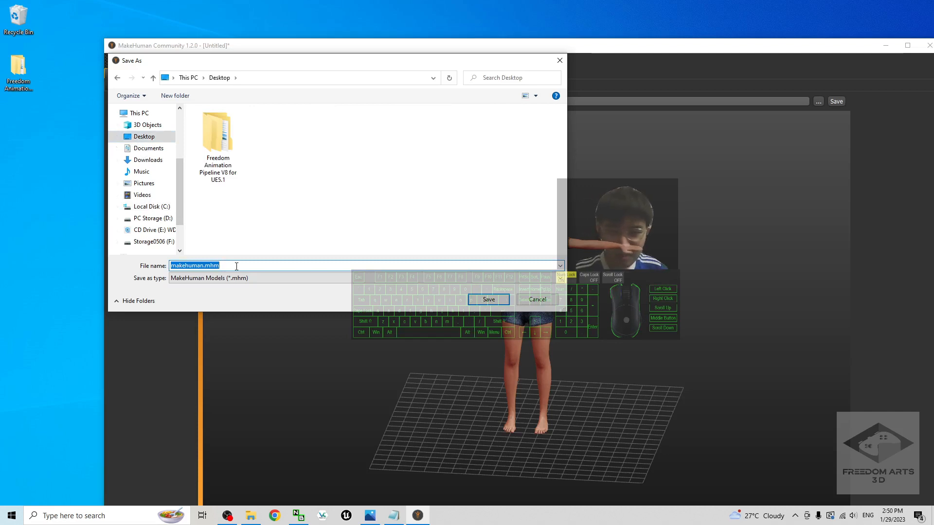
text(ca)
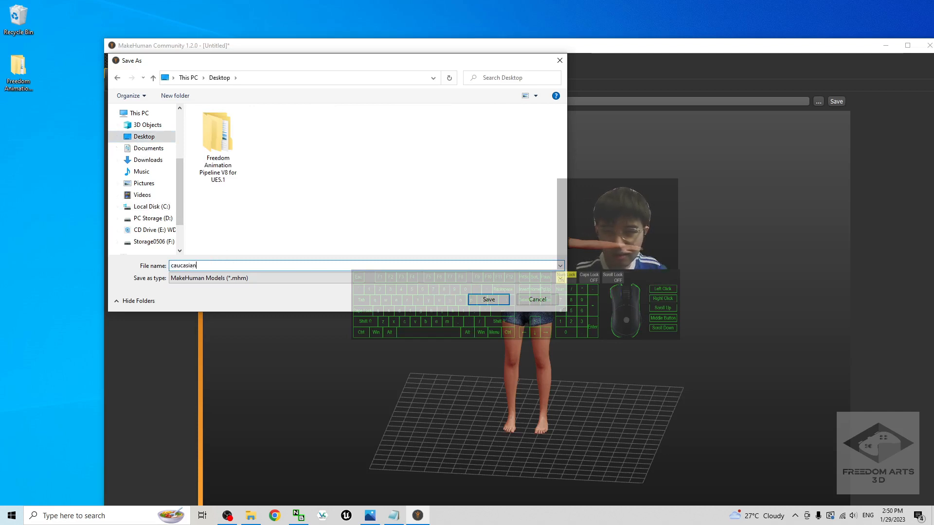
text(uca)
key(BackSpace)
key(BackSpace)
key(BackSpace)
key(BackSpace)
key(BackSpace)
text(Cauc)
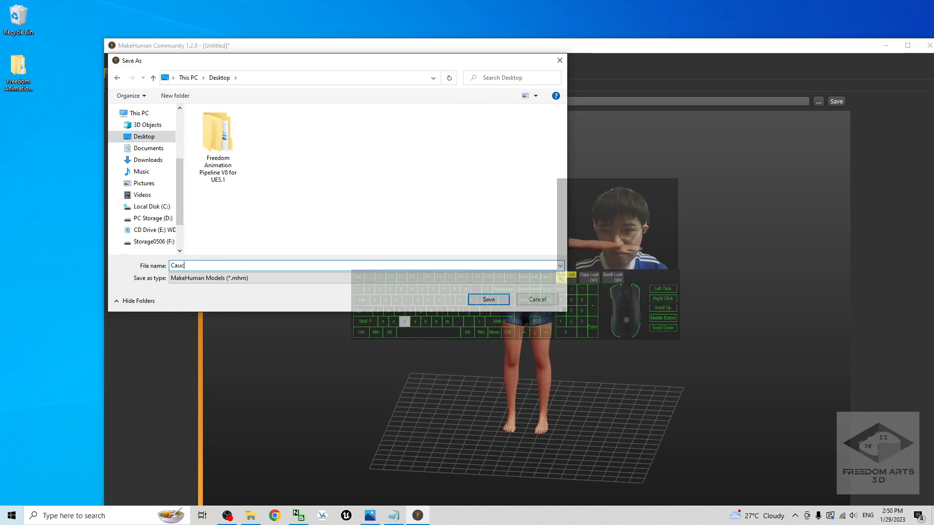
text(asianFemale02)
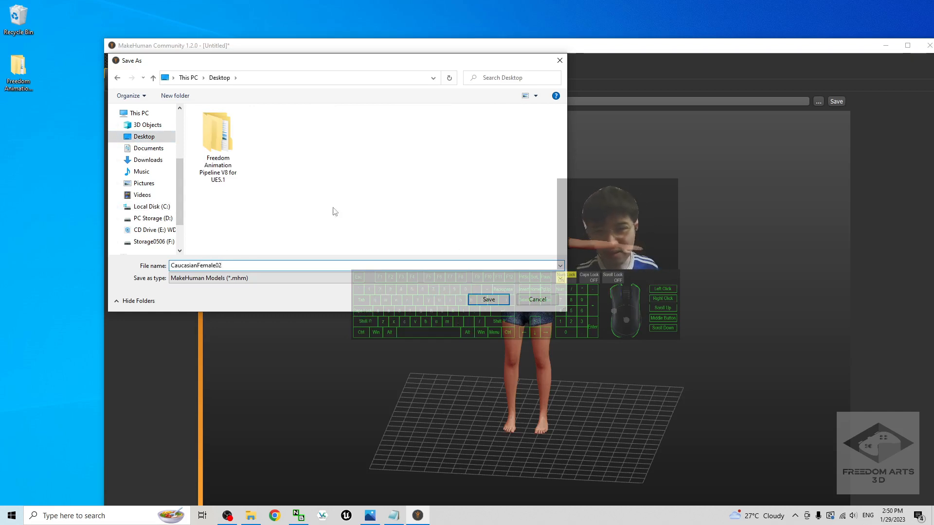
click(484, 300)
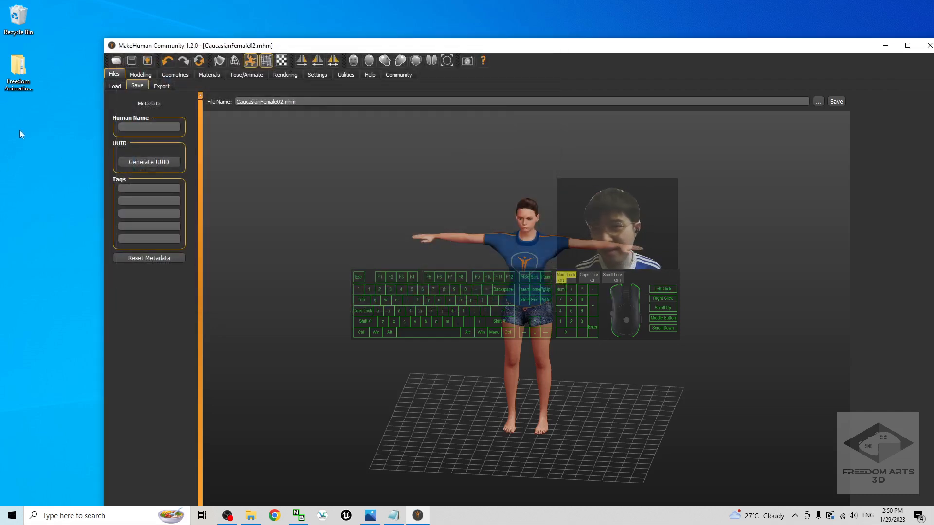
Step: Create a new desktop folder named "01 - from makehuman" and open it
click(31, 169)
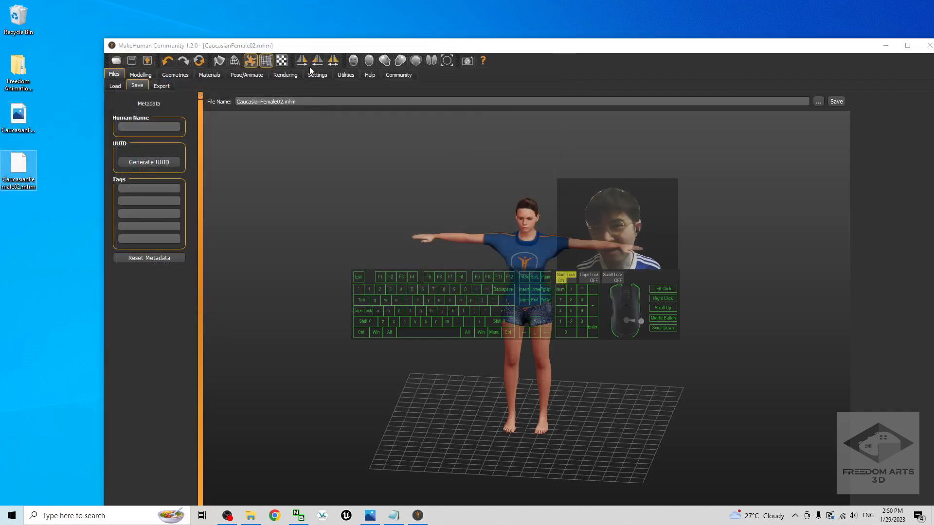
right_click(20, 241)
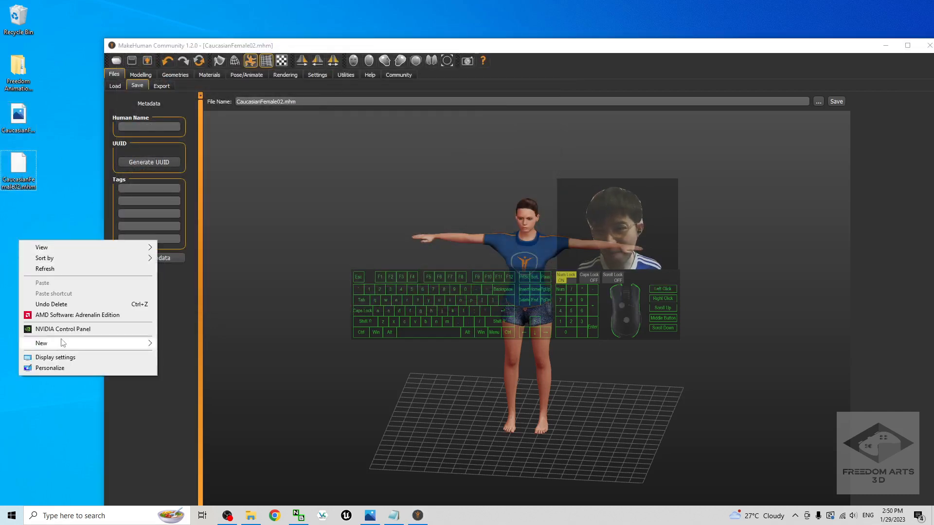
mouse_move(54, 344)
click(222, 345)
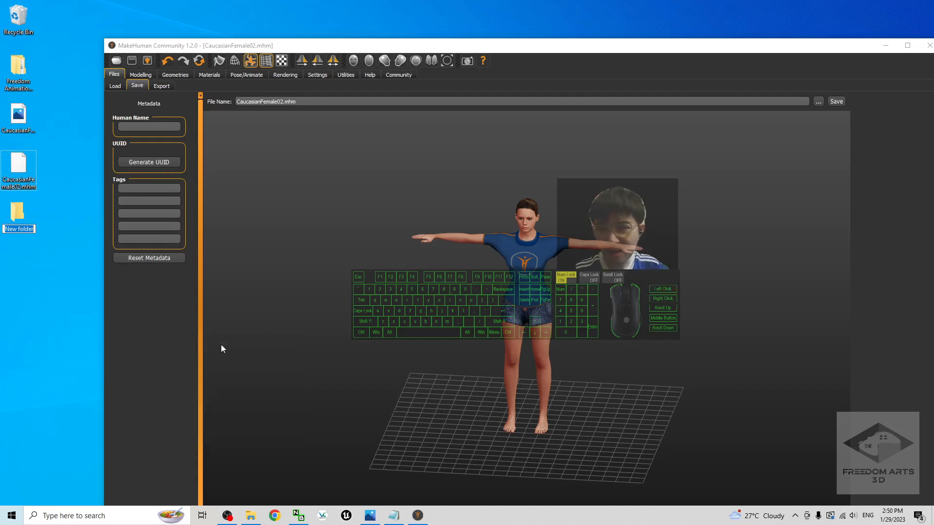
text(01 - f)
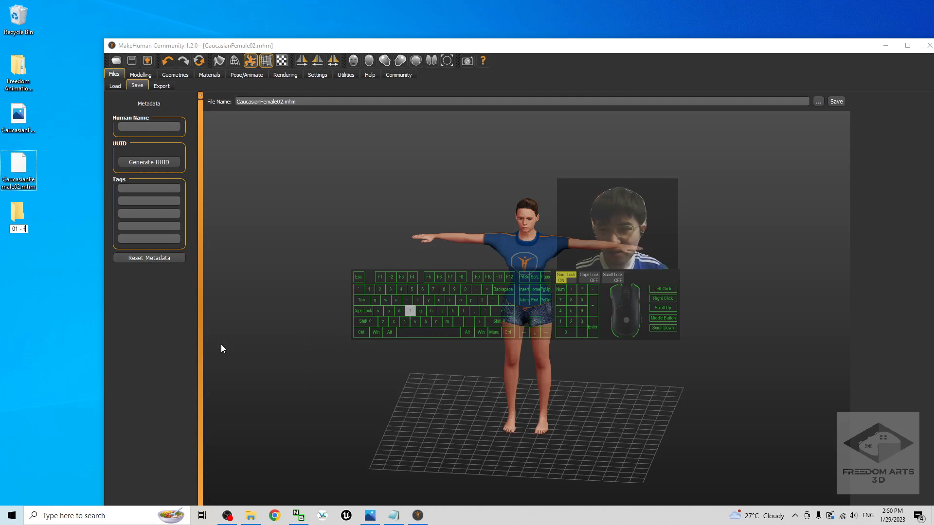
text(rom makehuman)
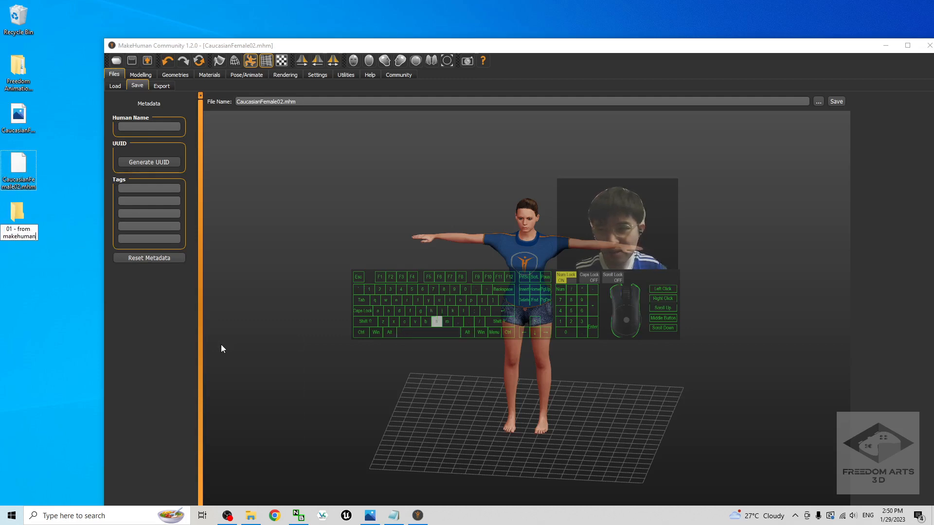
key(Return)
key(Return)
Step: Place the folder window beside MakeHuman and set the export mesh format to Filmbox (fbx)
drag(713, 71, 225, 85)
drag(405, 46, 425, 47)
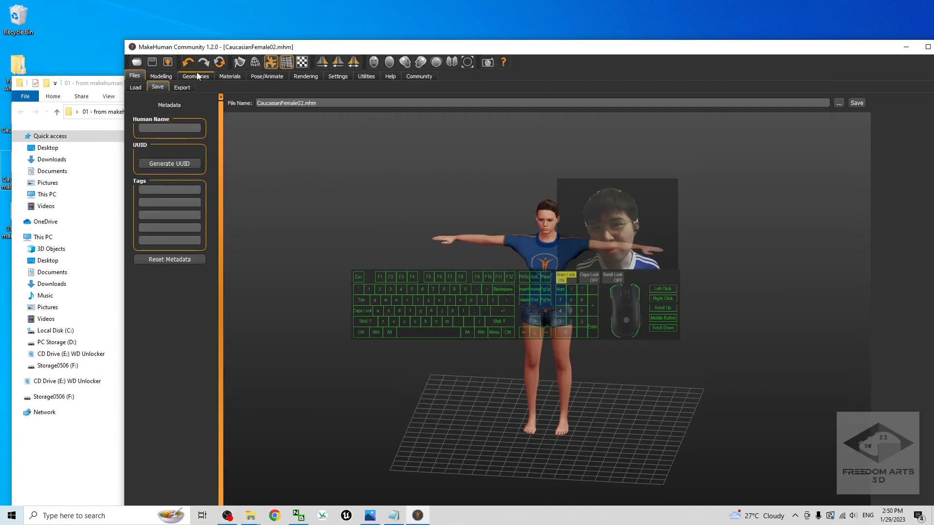
click(167, 64)
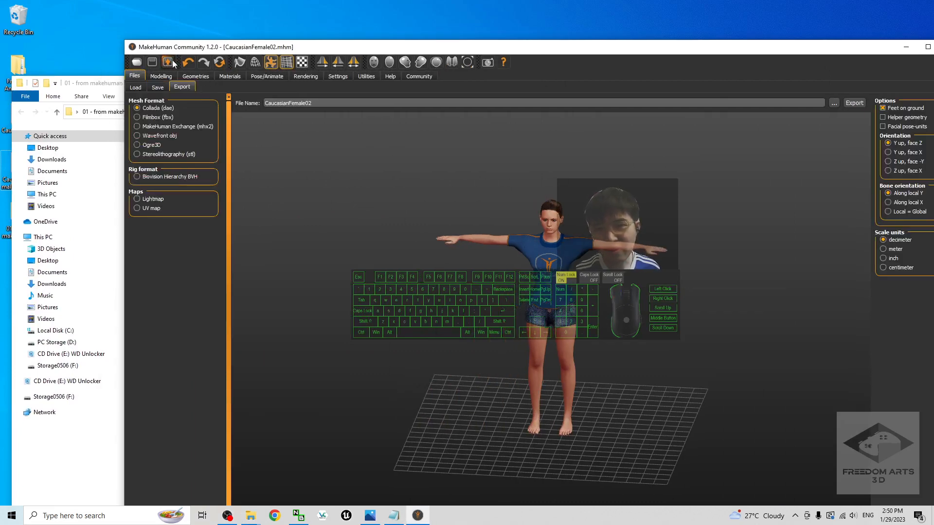
click(137, 117)
Step: Export the model as CaucasianFemale02 into the "01 - from makehuman" folder on the Desktop
click(833, 103)
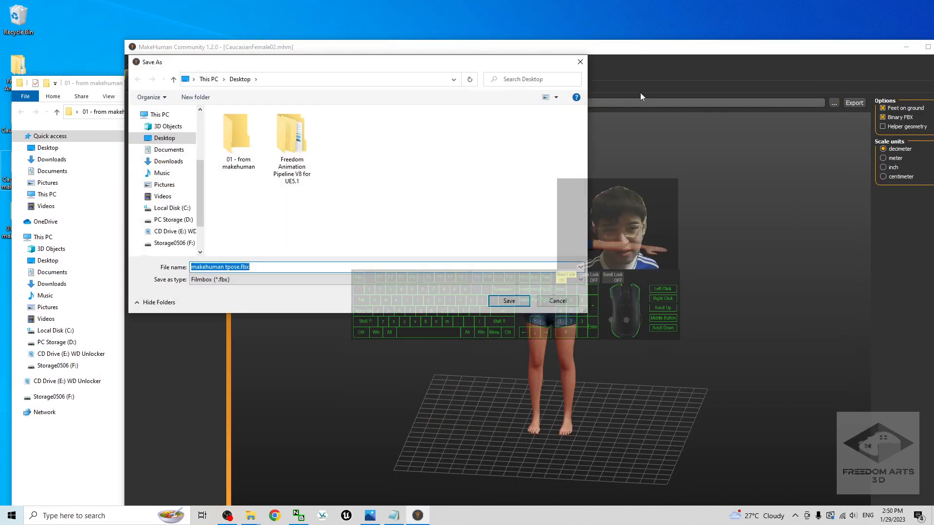
drag(199, 187, 198, 140)
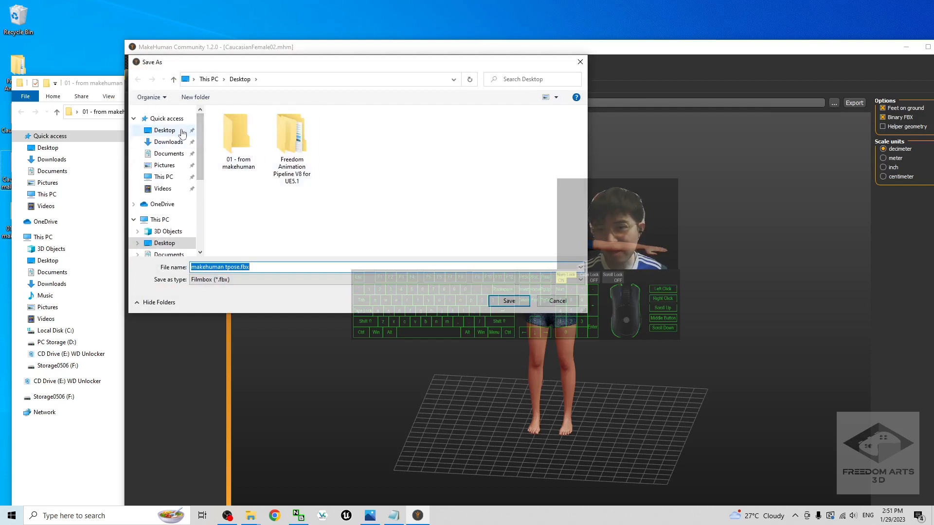
click(234, 147)
double_click(238, 141)
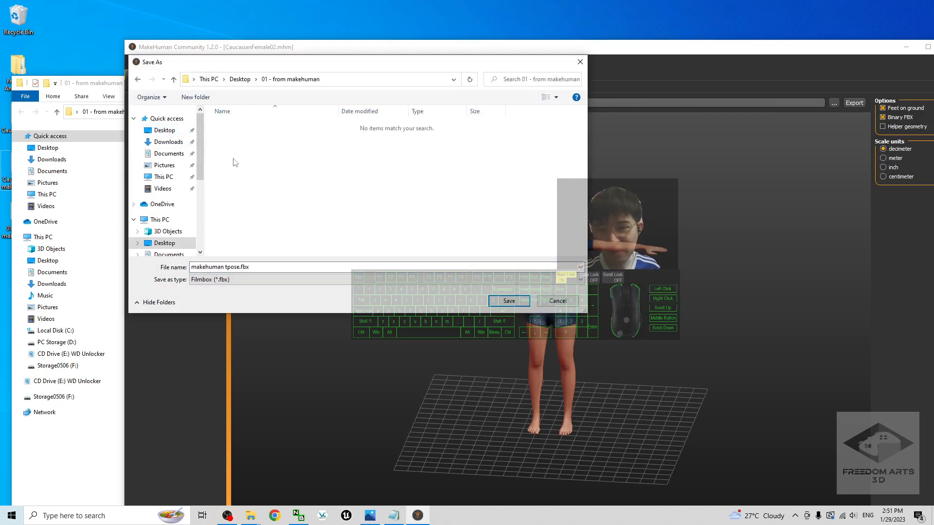
click(276, 268)
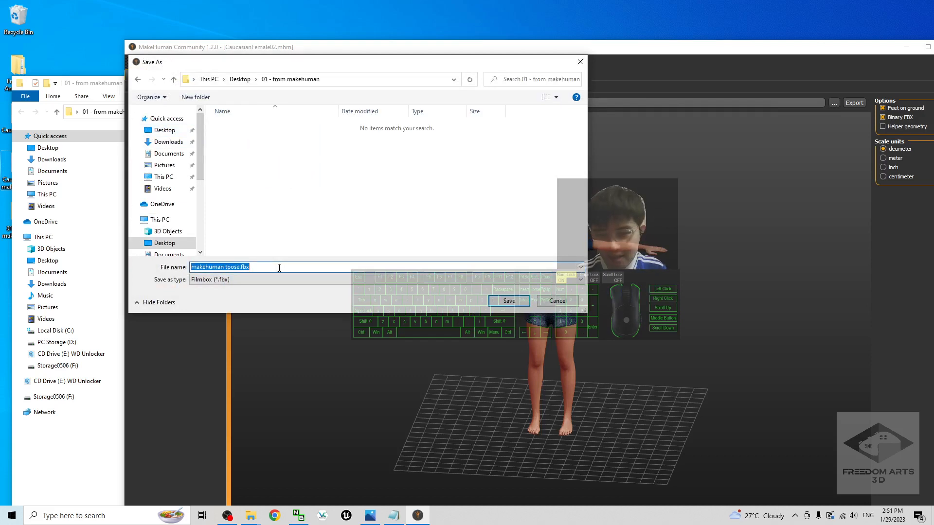
text(CaucasianF)
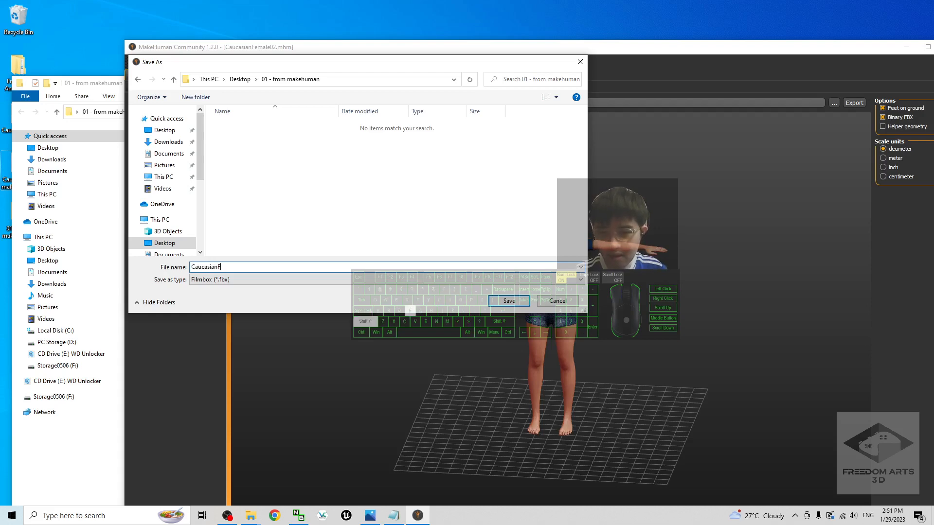
text(emale02)
key(Return)
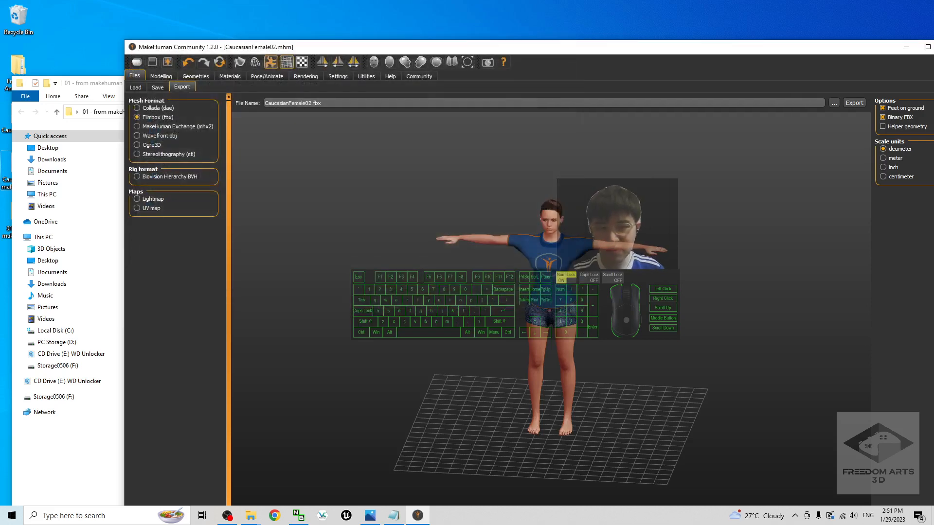
Step: Check the exported files in the "01 - from makehuman" folder and minimize MakeHuman
click(101, 87)
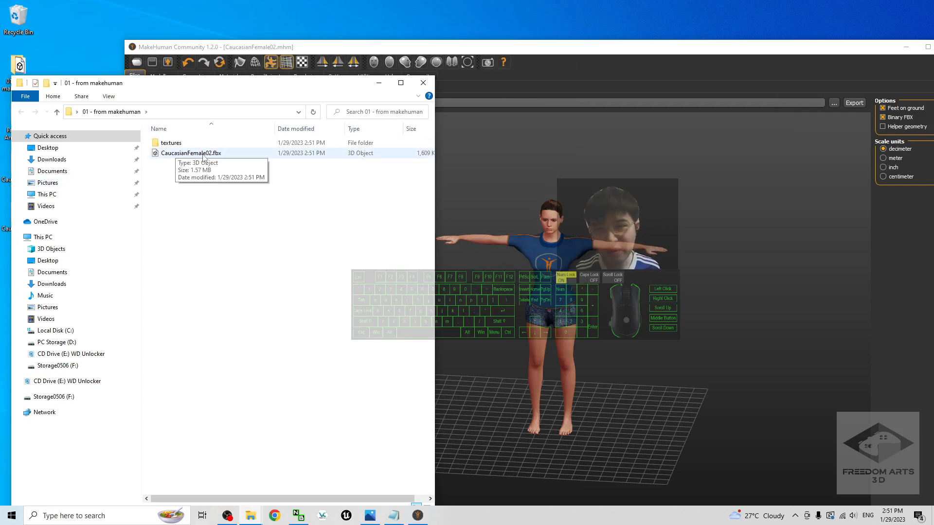
drag(545, 51, 460, 0)
click(877, 5)
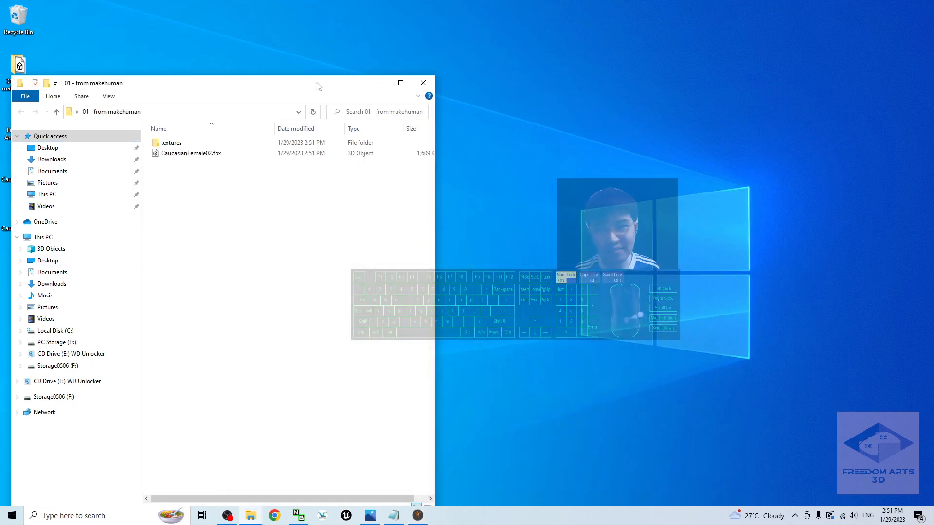
drag(302, 86, 325, 46)
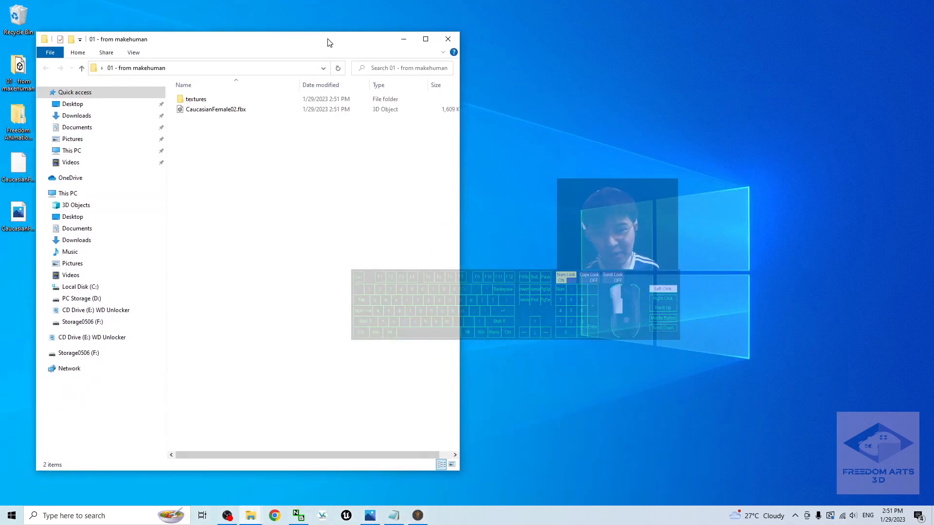
Step: Launch Unreal Editor and decline the graphics driver download
click(346, 516)
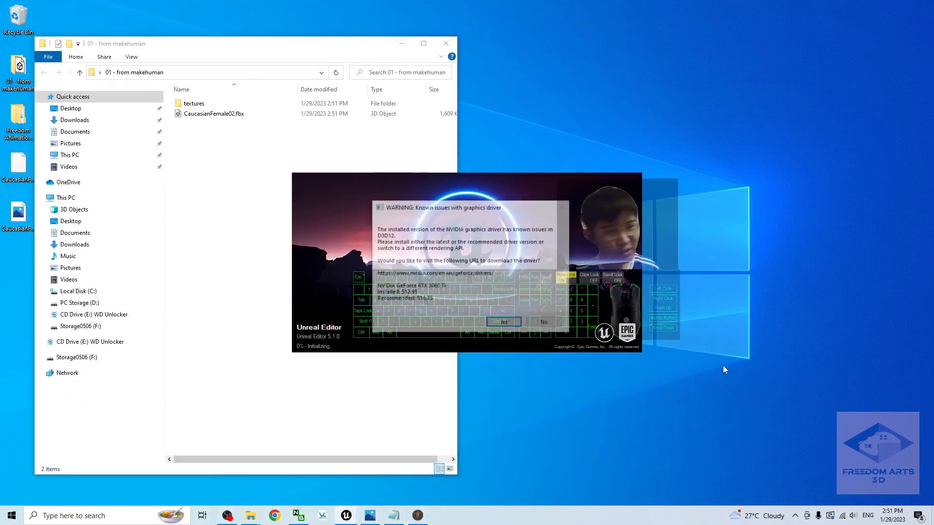
click(544, 323)
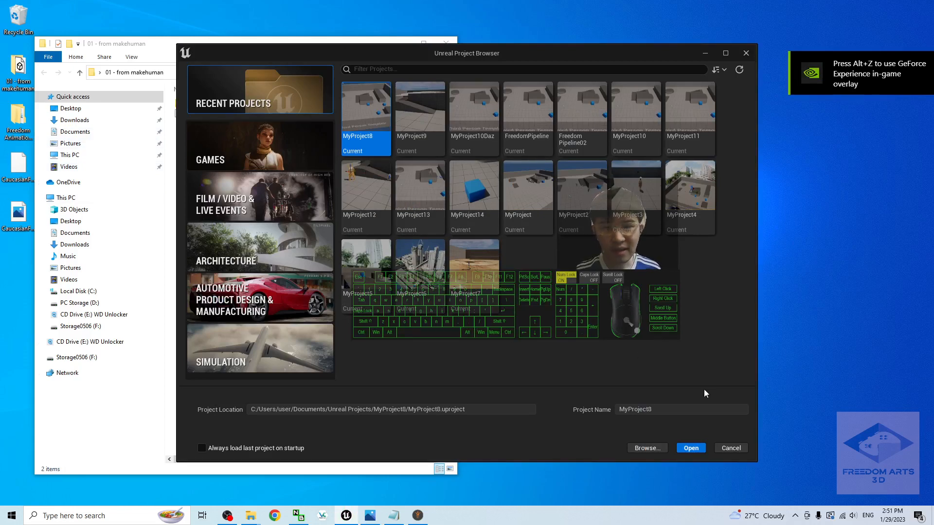
Step: Create a Games project from the Third Person template named MyProject15 and decline the graphics driver download
click(239, 145)
click(482, 104)
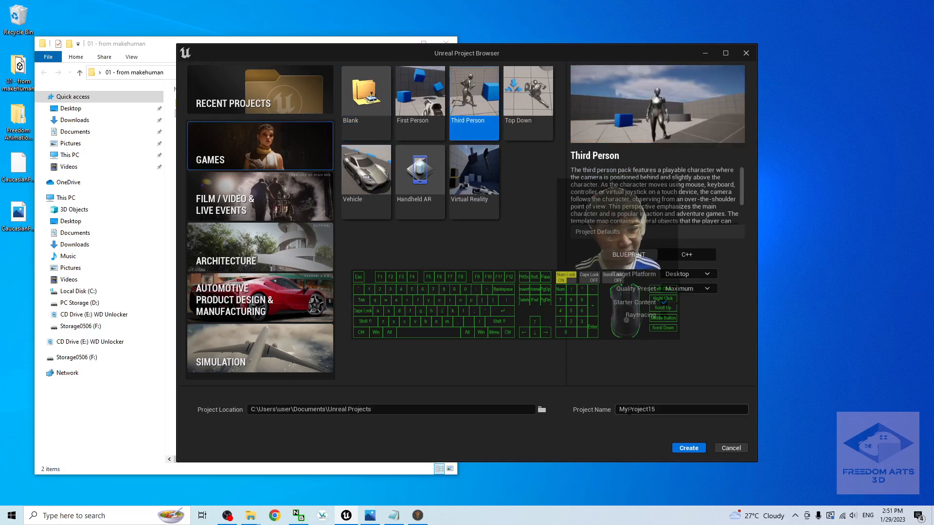
click(686, 447)
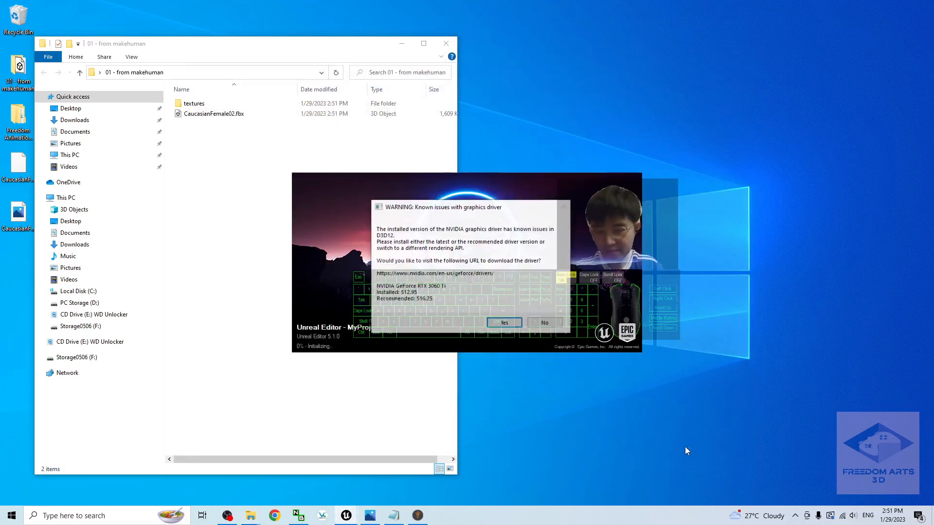
click(545, 325)
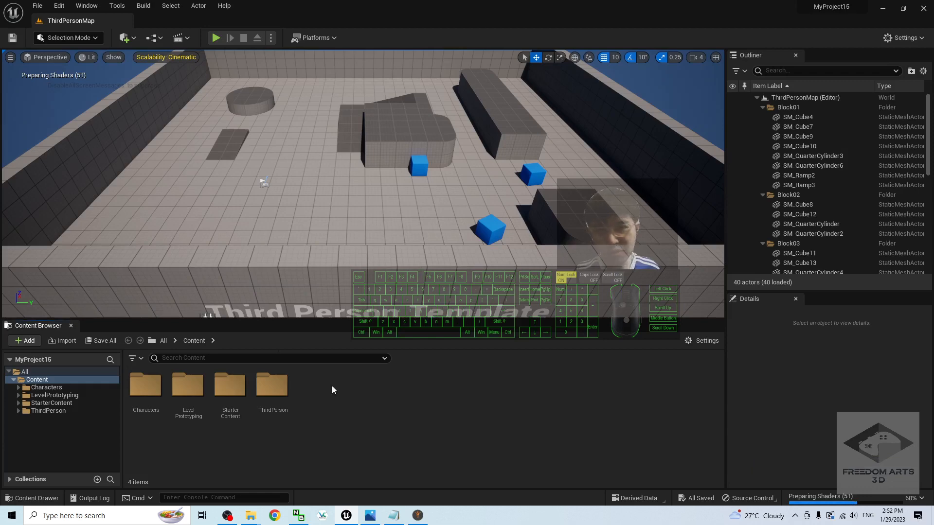
Step: Minimize Unreal Editor, close the "01 - from makehuman" folder window and select the Freedom Animation Pipeline folder on the desktop
click(882, 9)
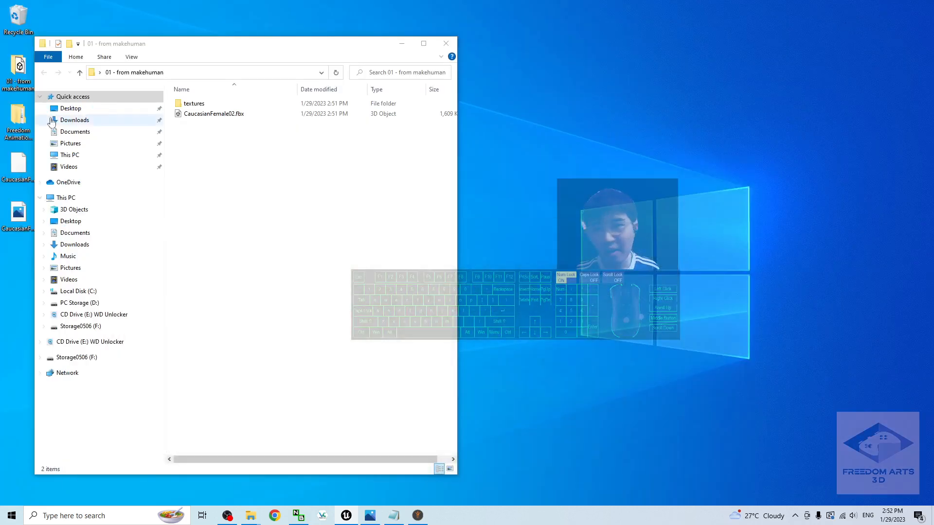
drag(216, 47, 425, 58)
click(656, 55)
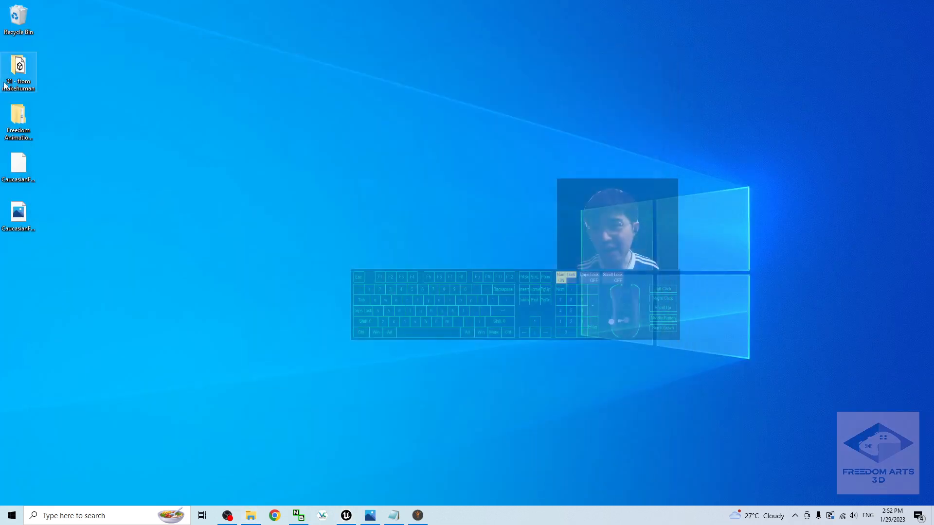
click(22, 126)
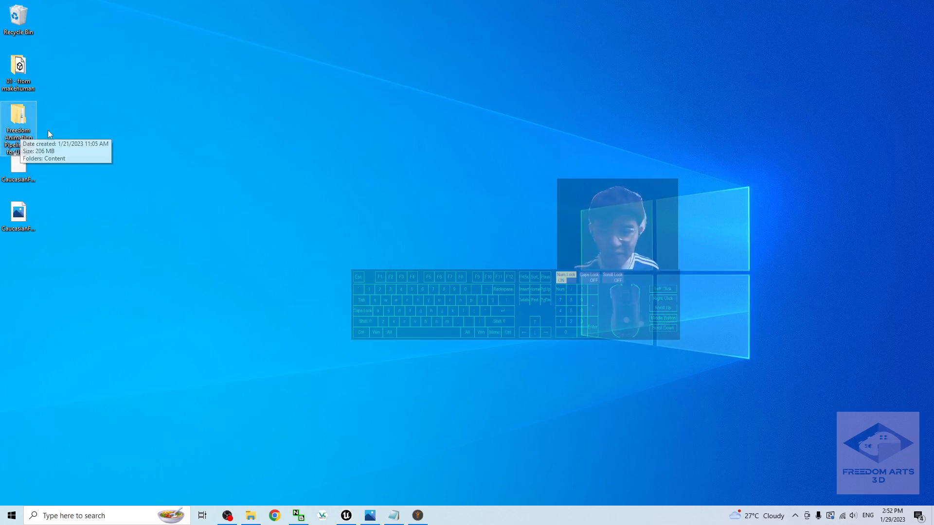
Step: Open the Unreal Projects folder inside Documents in a new File Explorer window
mouse_move(250, 518)
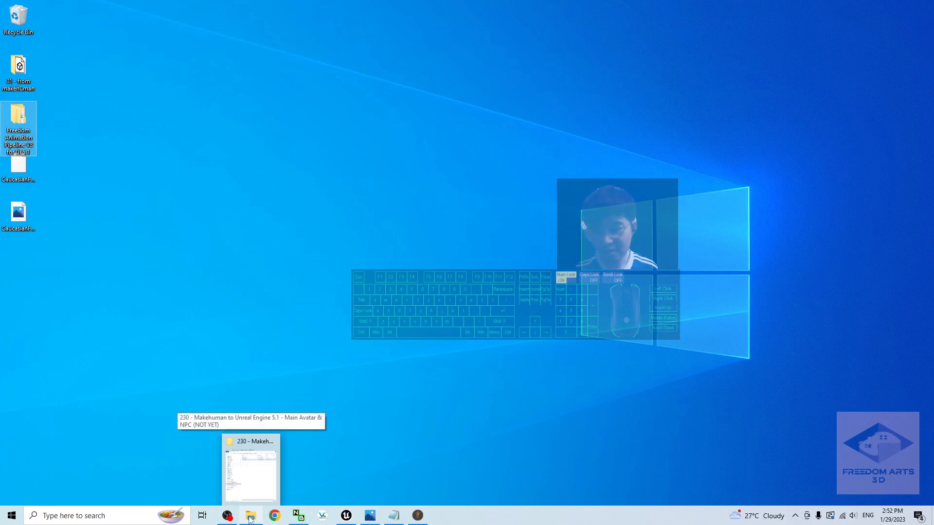
right_click(251, 519)
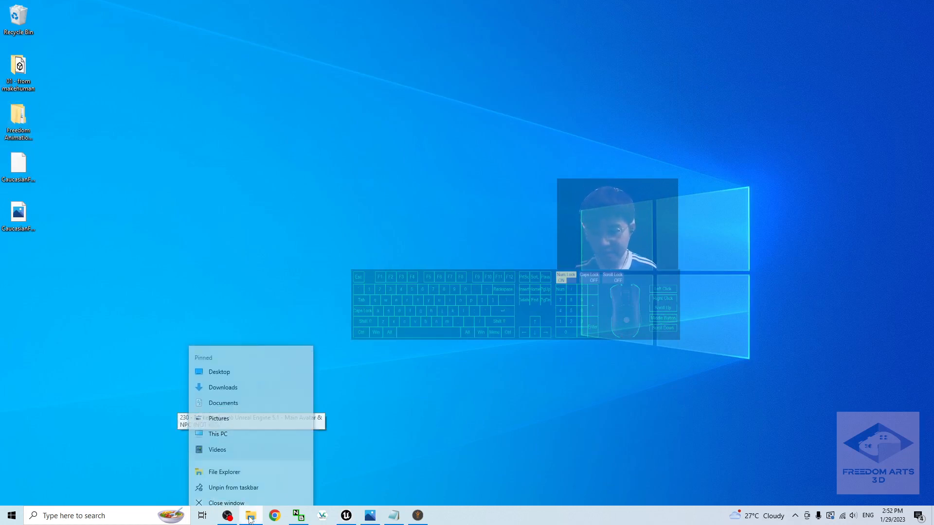
click(238, 395)
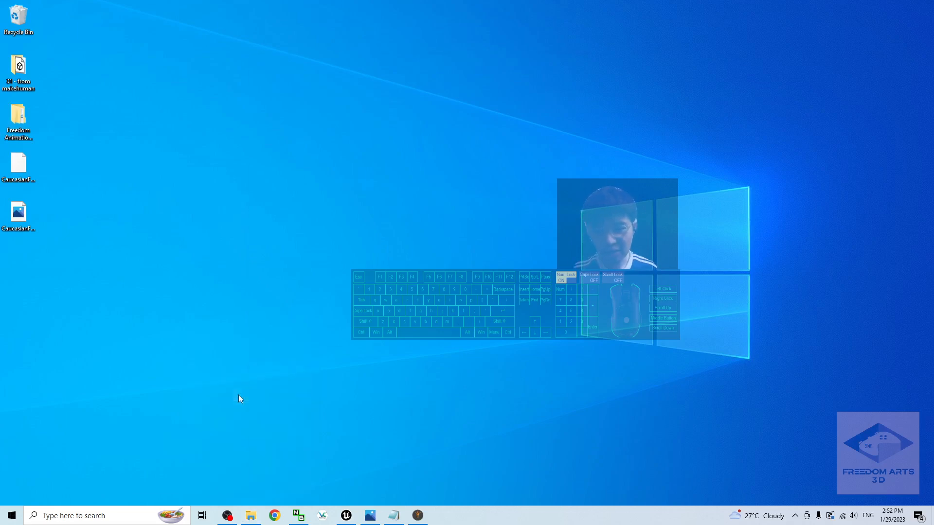
double_click(422, 221)
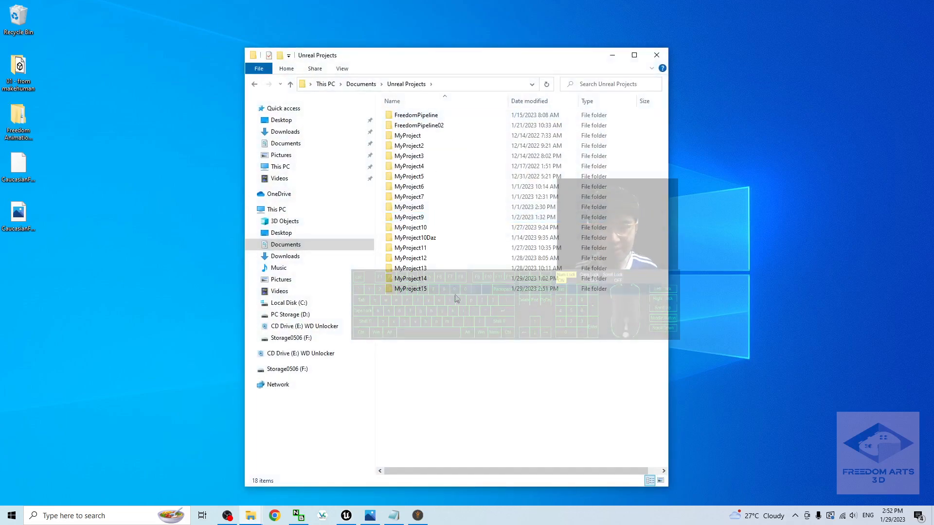
drag(518, 58, 629, 47)
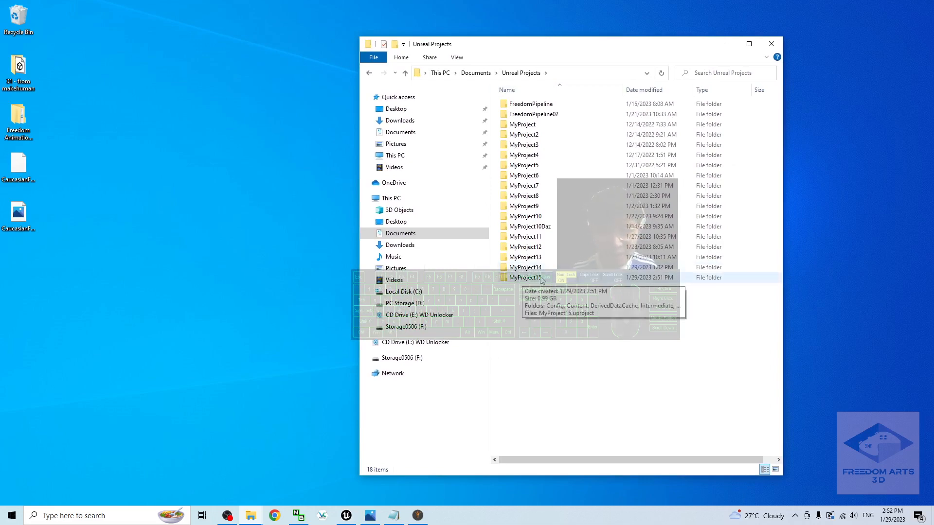
Step: Open the Content folder of MyProject15 and move its window aside to uncover the desktop folders
click(354, 516)
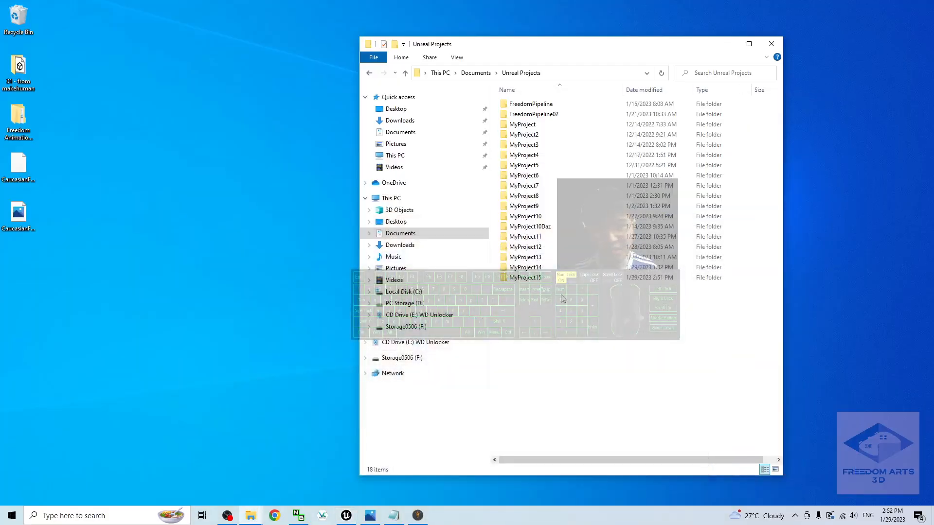
click(531, 278)
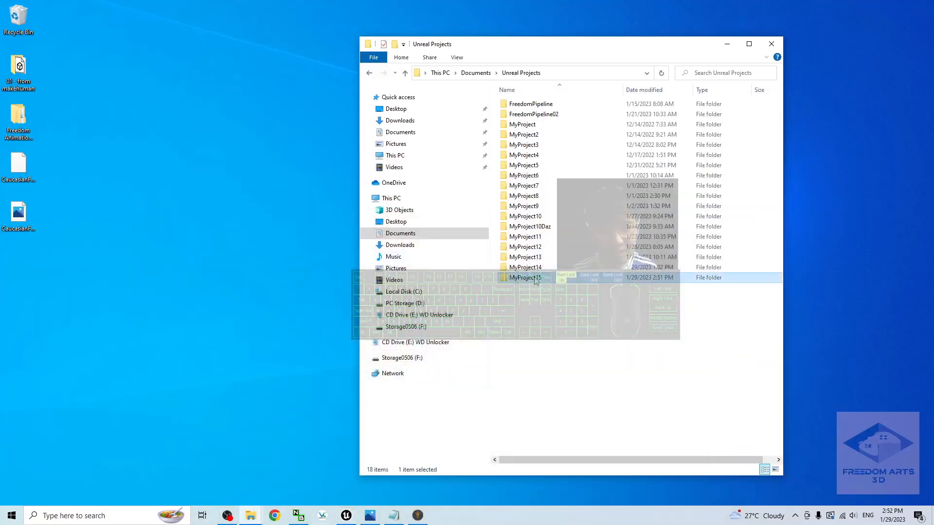
double_click(535, 278)
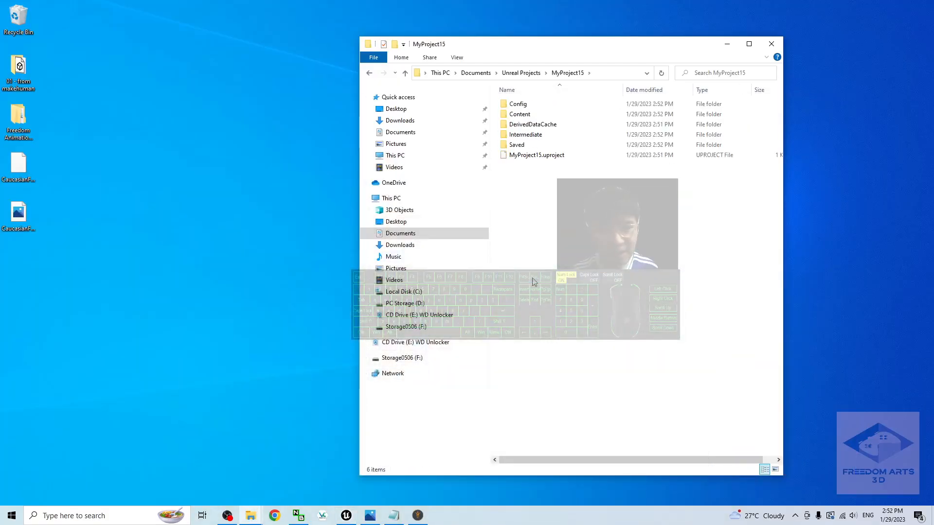
double_click(523, 115)
drag(573, 46, 630, 44)
Step: Open the Content folder of "Freedom Animation Pipeline V8 for UE5.1" in a second window beside the project's Content folder
click(19, 113)
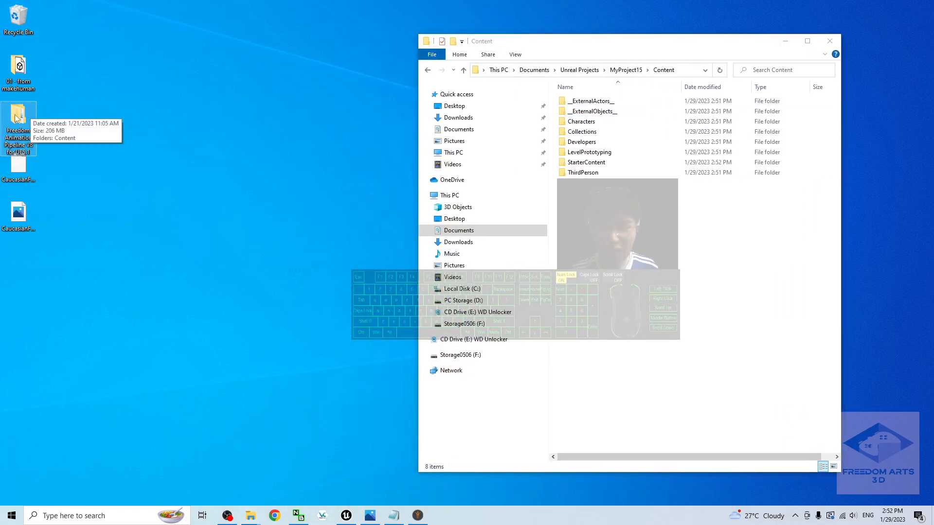
double_click(17, 119)
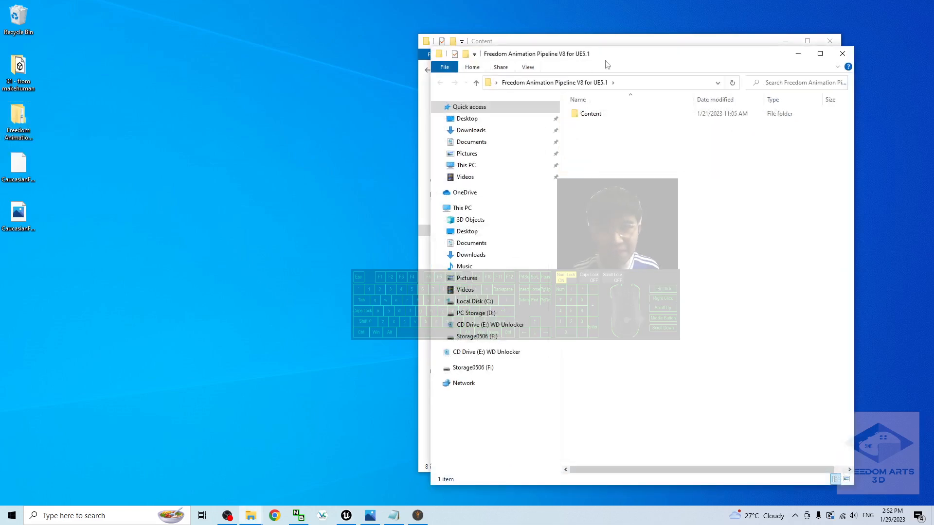
drag(607, 67, 189, 78)
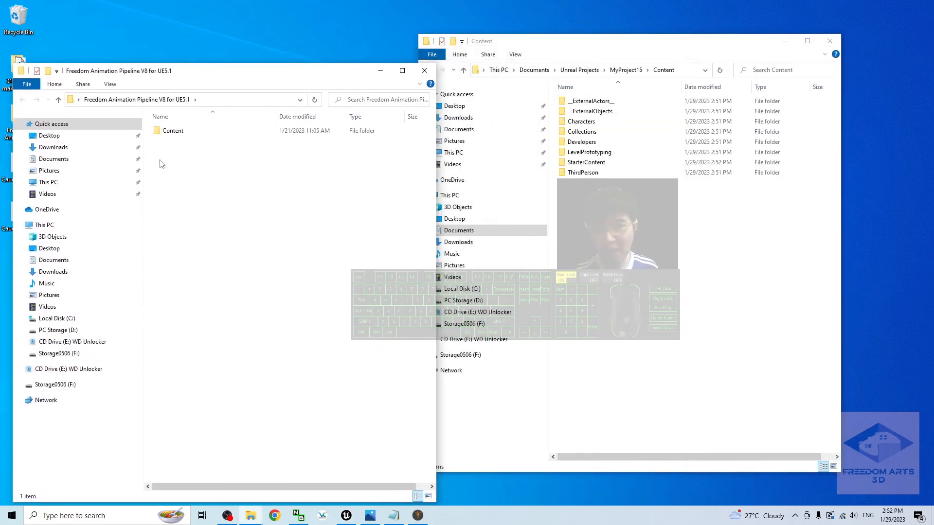
double_click(180, 131)
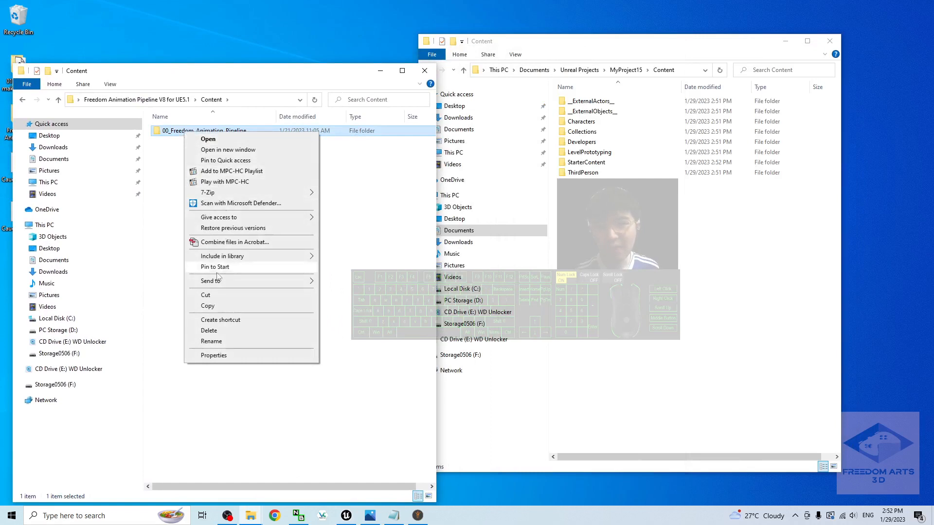
Step: Copy the 00_Freedom_Animation_Pipeline folder into the Content folder of MyProject15
click(207, 306)
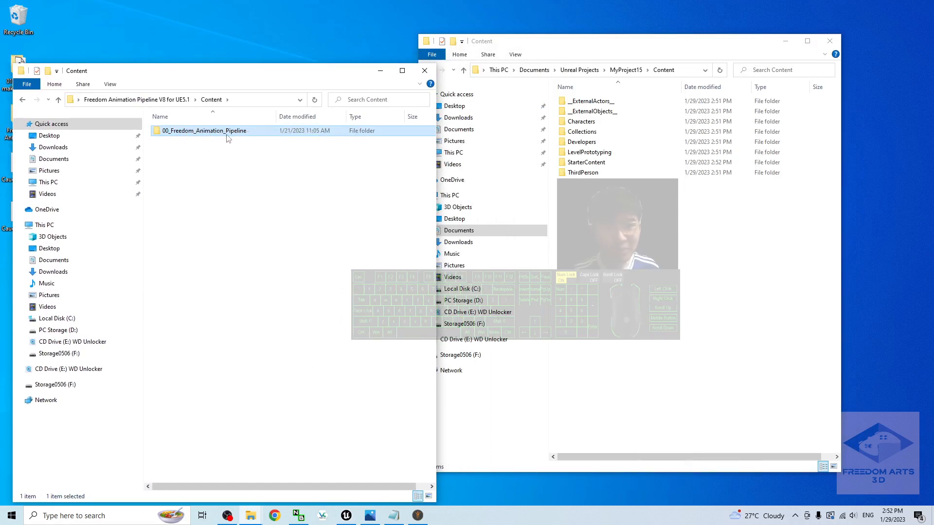
click(572, 194)
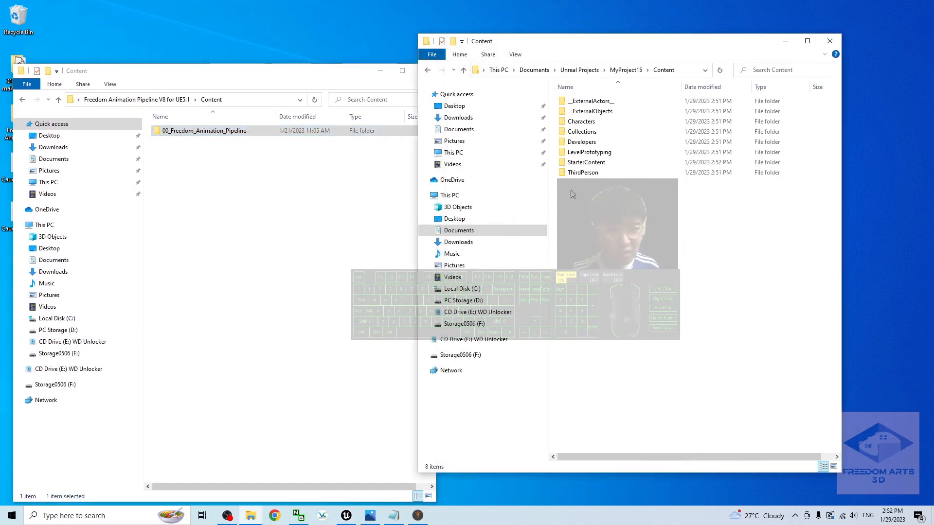
right_click(632, 215)
click(676, 281)
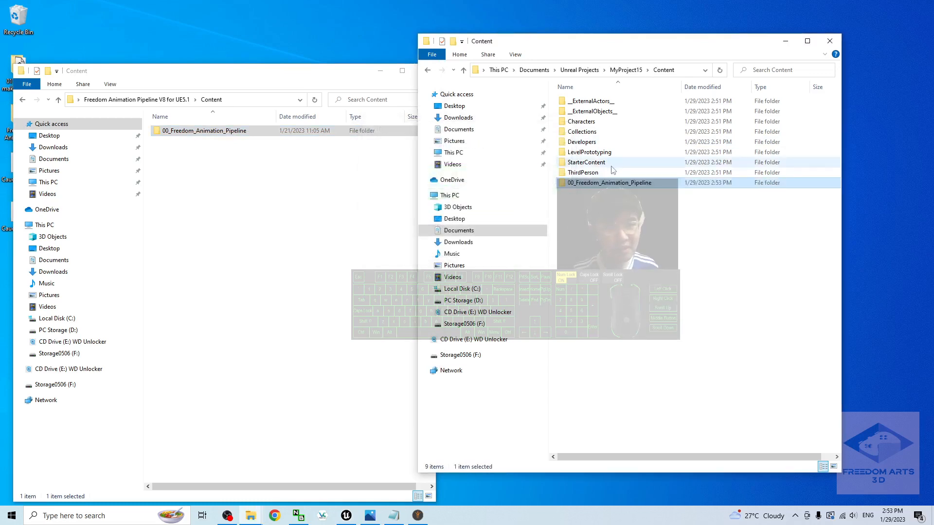
Step: Close both Content folder windows
drag(332, 70, 376, 72)
click(469, 73)
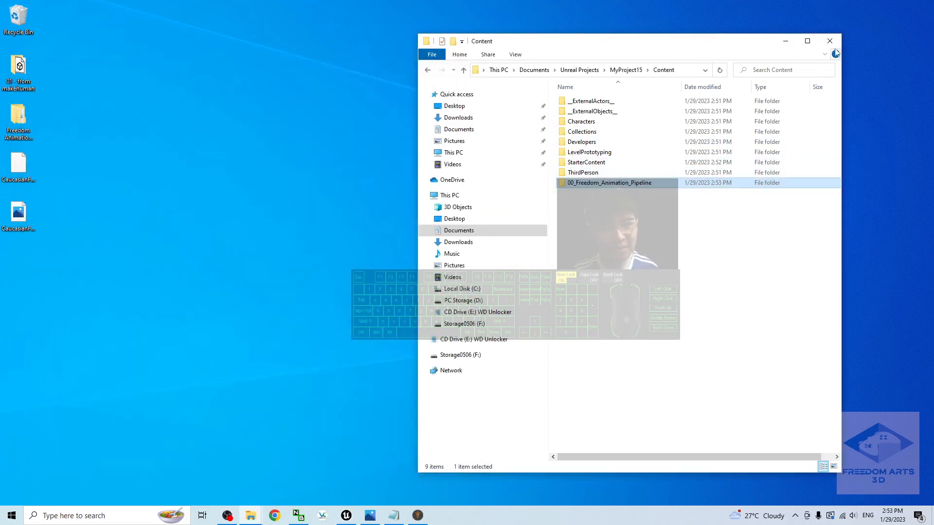
click(831, 42)
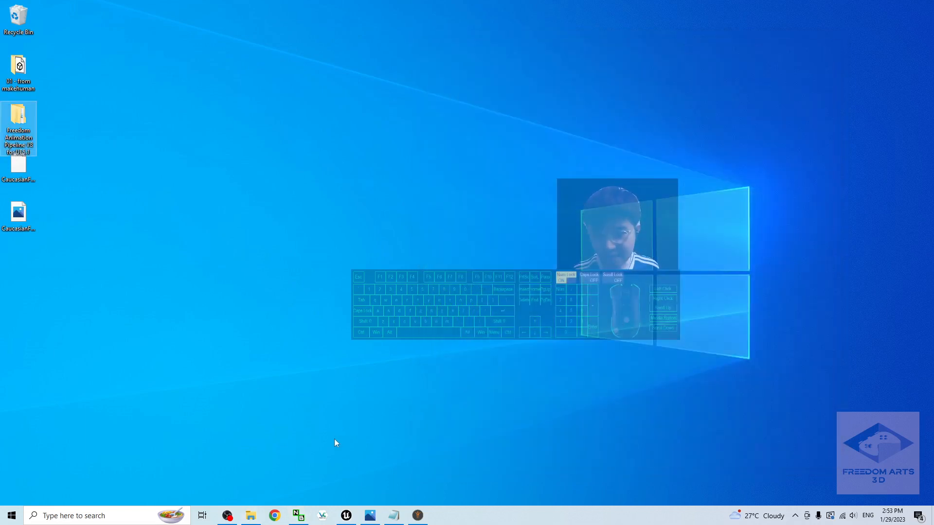
Step: Switch to Unreal Editor, inspect the contents of 00_Freedom_Animation_Pipeline and return to the Content folder
click(346, 515)
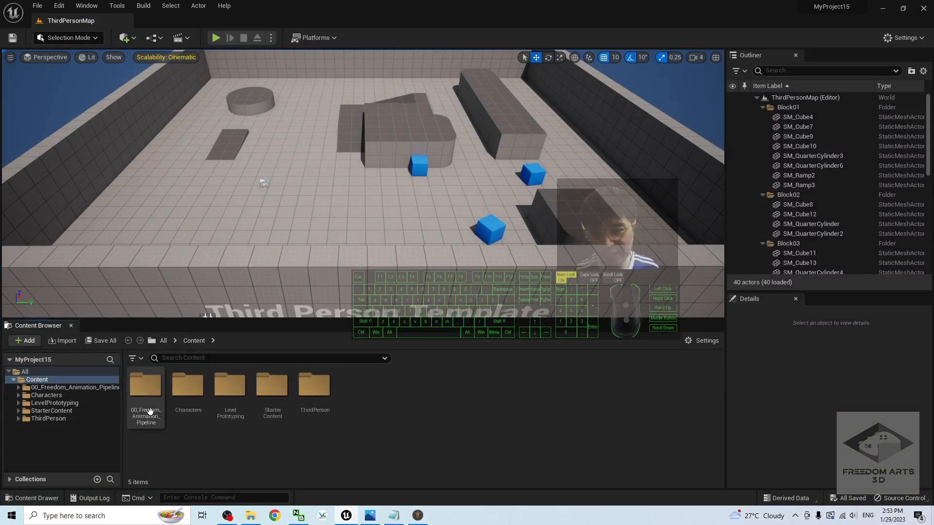
double_click(152, 388)
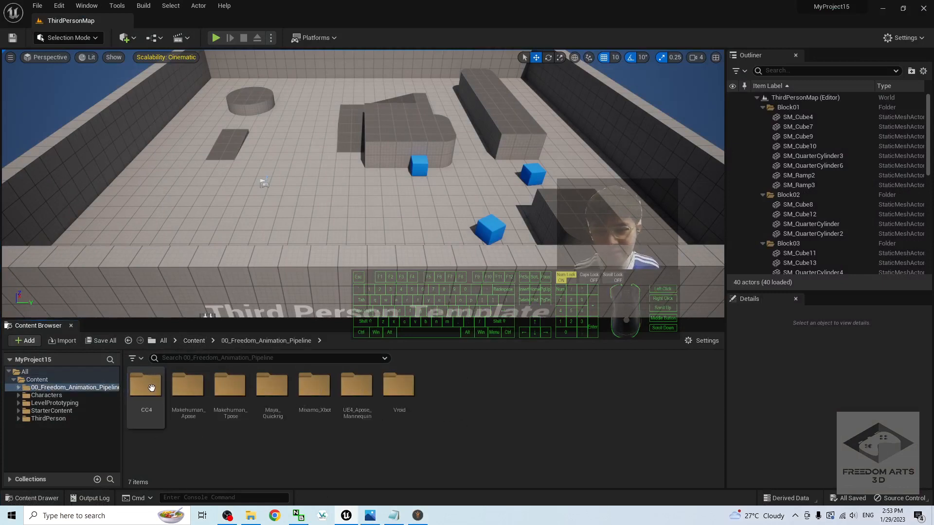
click(193, 340)
Step: Shrink the Unreal Editor window, open the "01 - from makehuman" desktop folder behind it, and make the editor window taller
drag(461, 5, 534, 38)
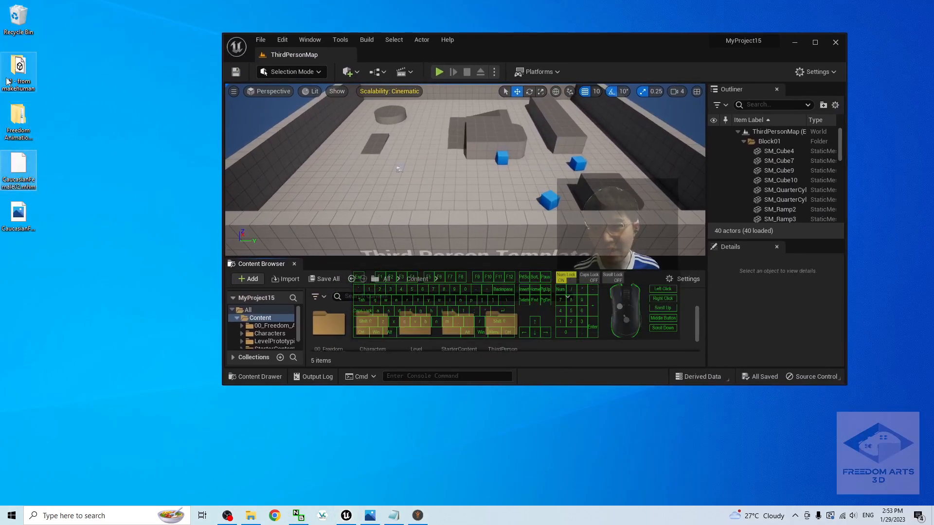
double_click(20, 70)
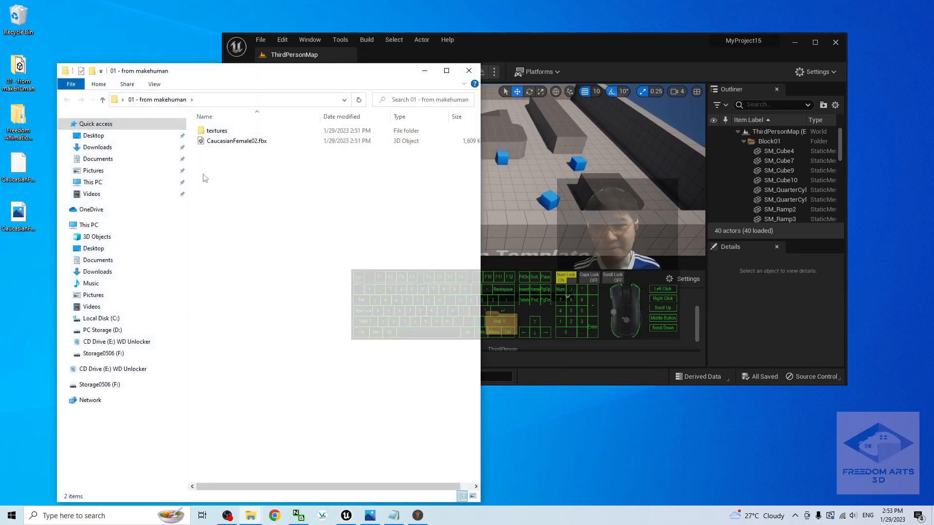
click(472, 71)
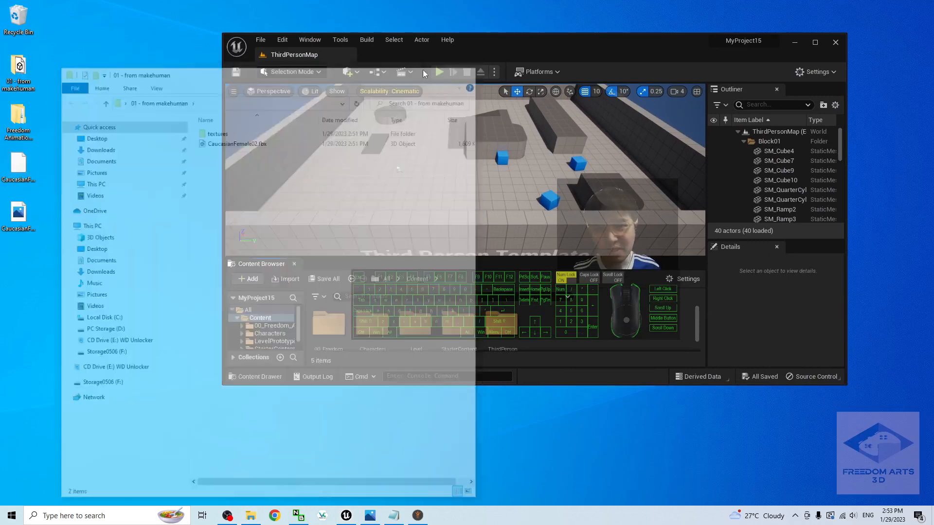
double_click(20, 67)
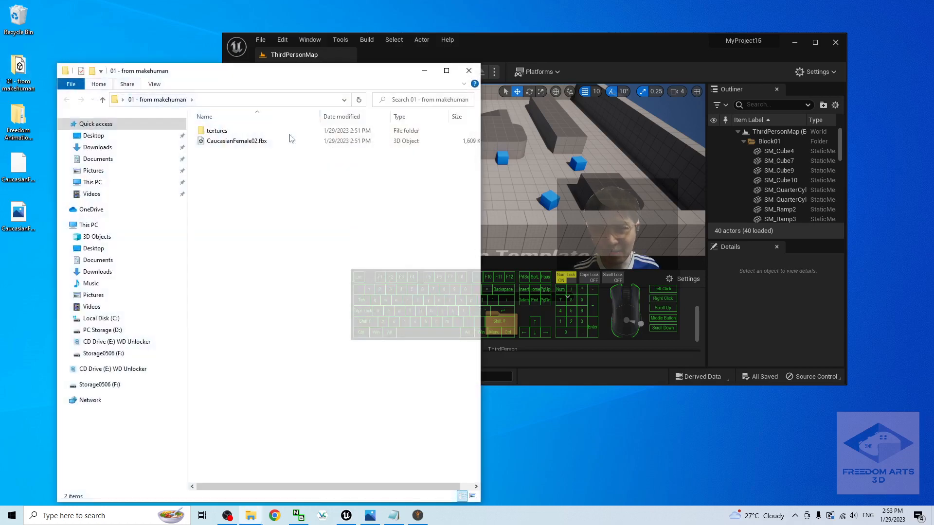
click(652, 346)
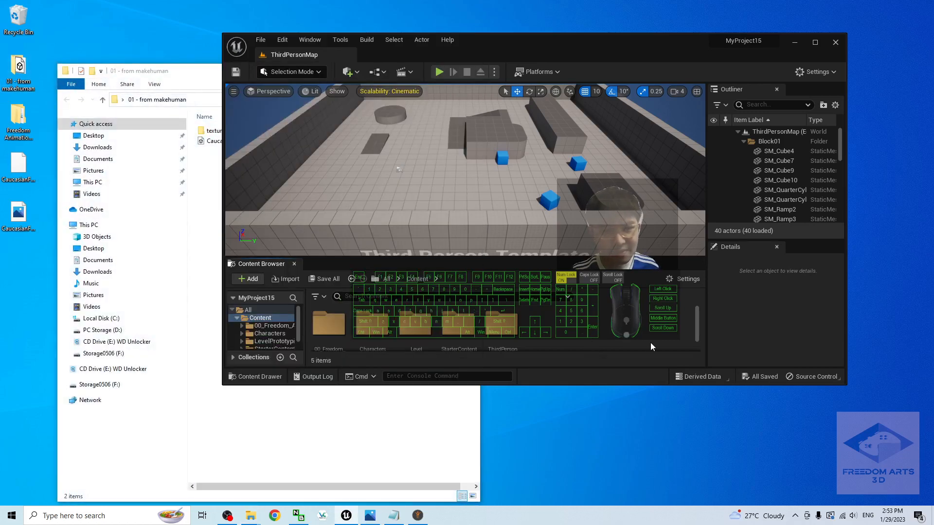
drag(627, 386, 626, 476)
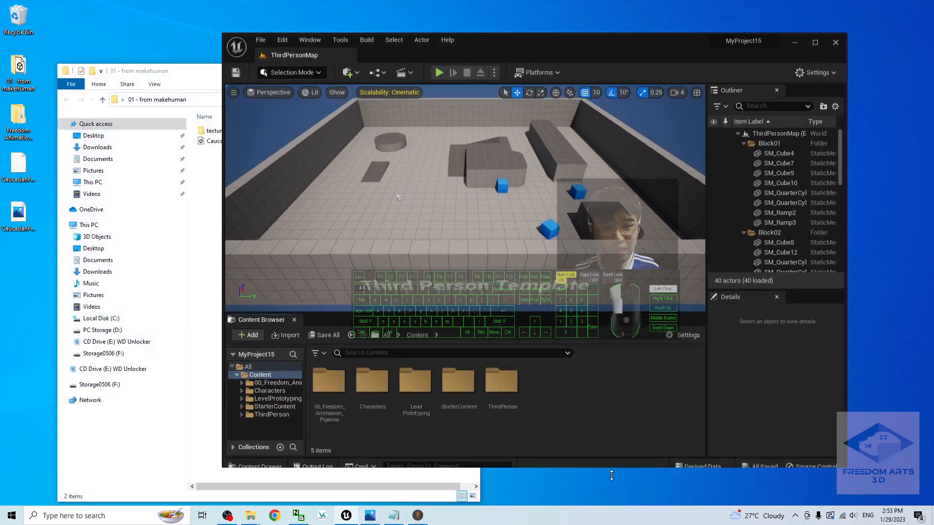
Step: Create and open a CaucasianFemale02 folder under Content, and shift the editor window to uncover CaucasianFemale02.fbx in File Explorer
right_click(562, 427)
click(609, 133)
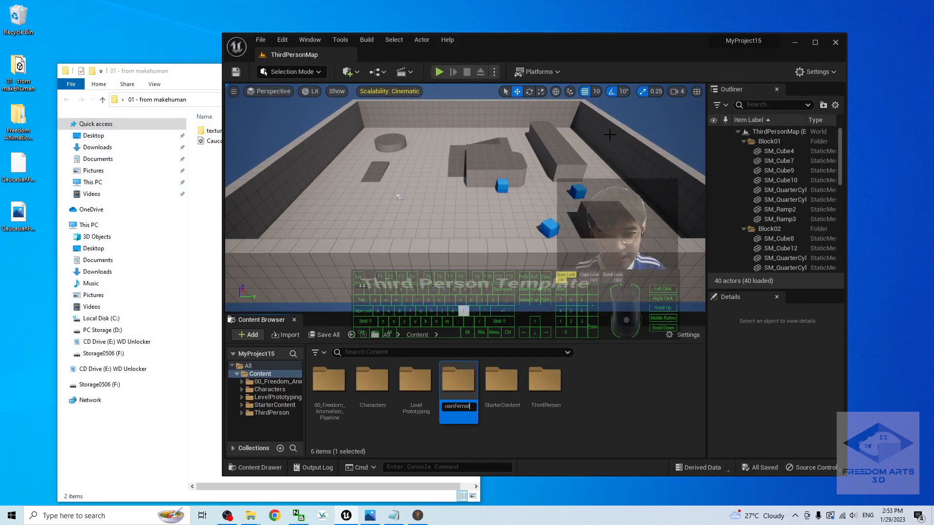
key(Return)
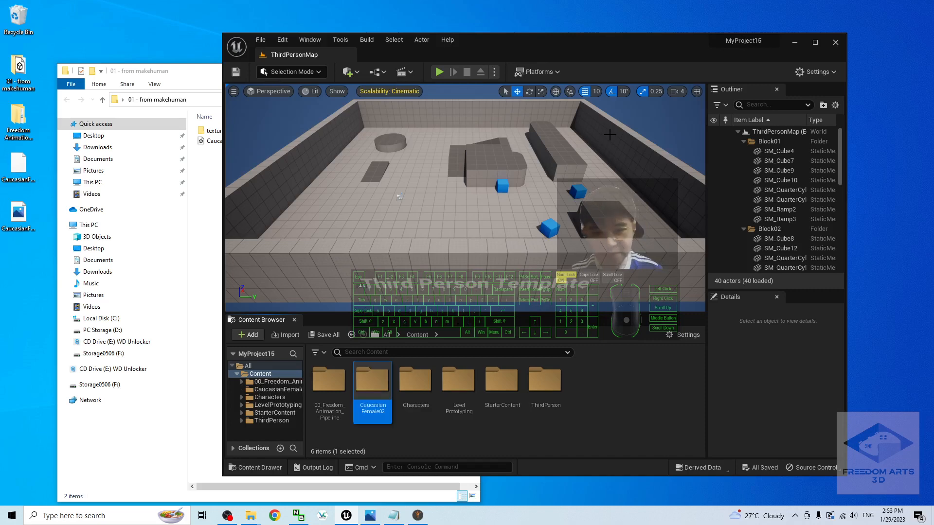
double_click(378, 376)
click(197, 224)
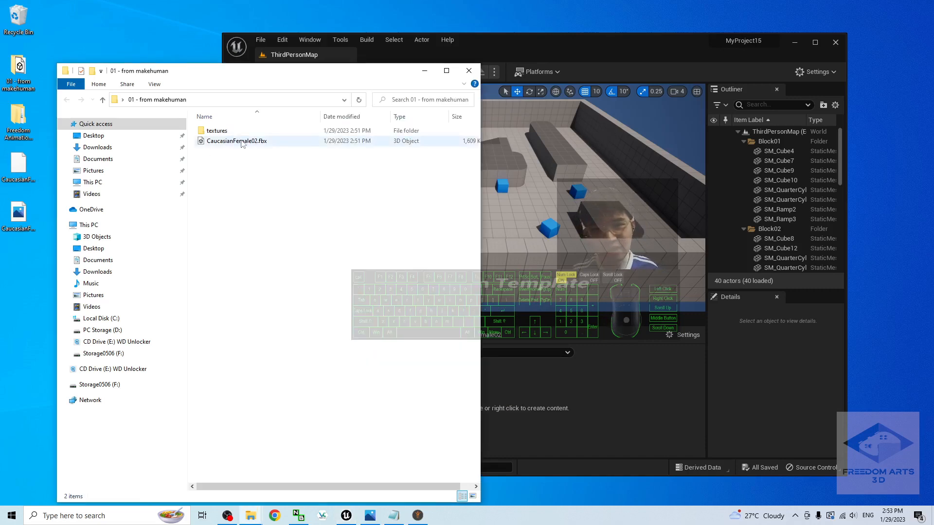
drag(639, 39, 693, 33)
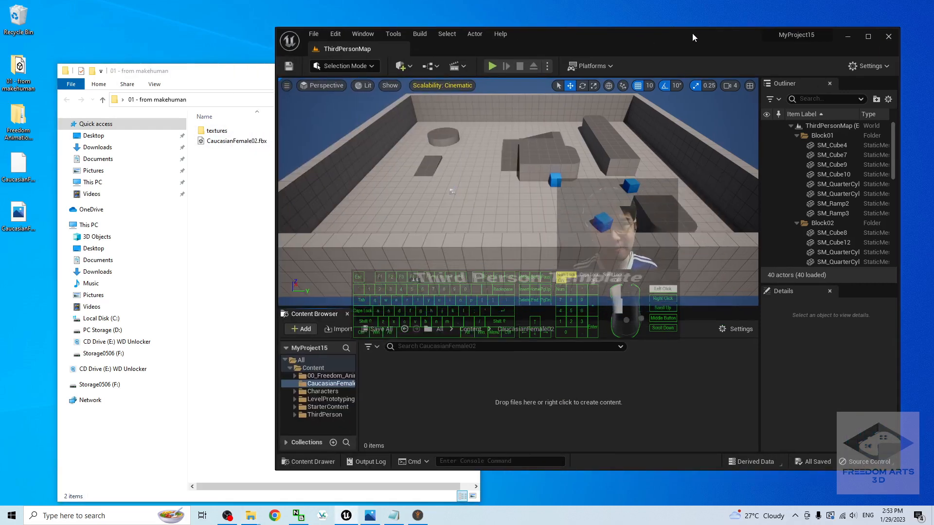
Step: Import CaucasianFemale02.fbx from File Explorer into the CaucasianFemale02 content folder with the default FBX options, dismiss the import log and maximize the editor
click(238, 144)
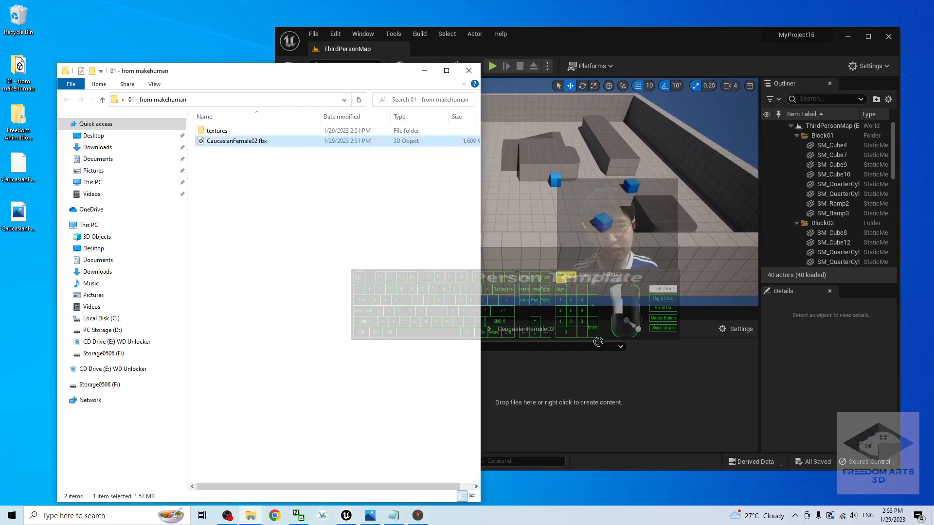
drag(598, 341, 548, 388)
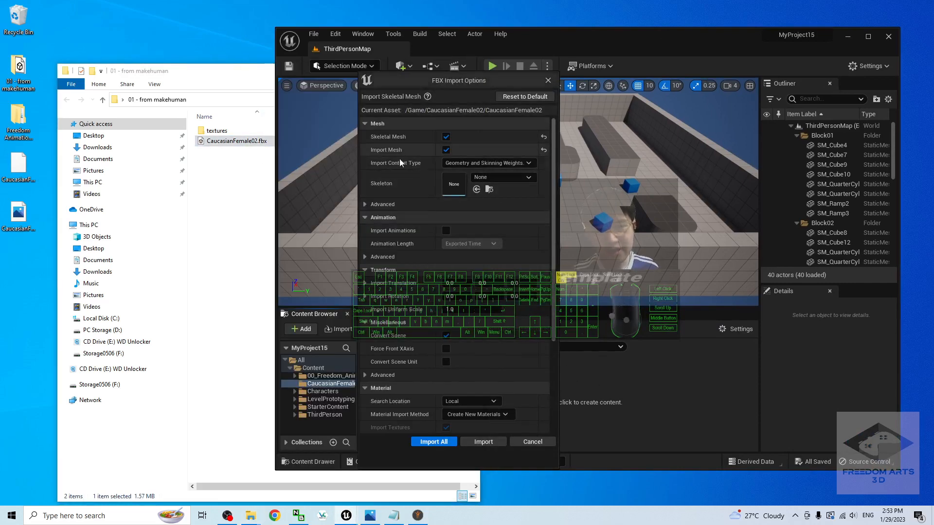
drag(553, 177, 553, 261)
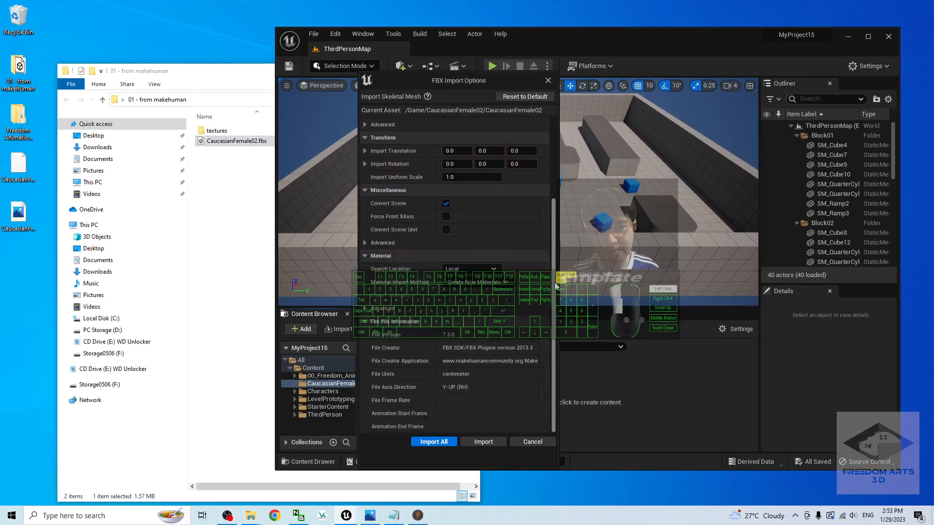
click(434, 442)
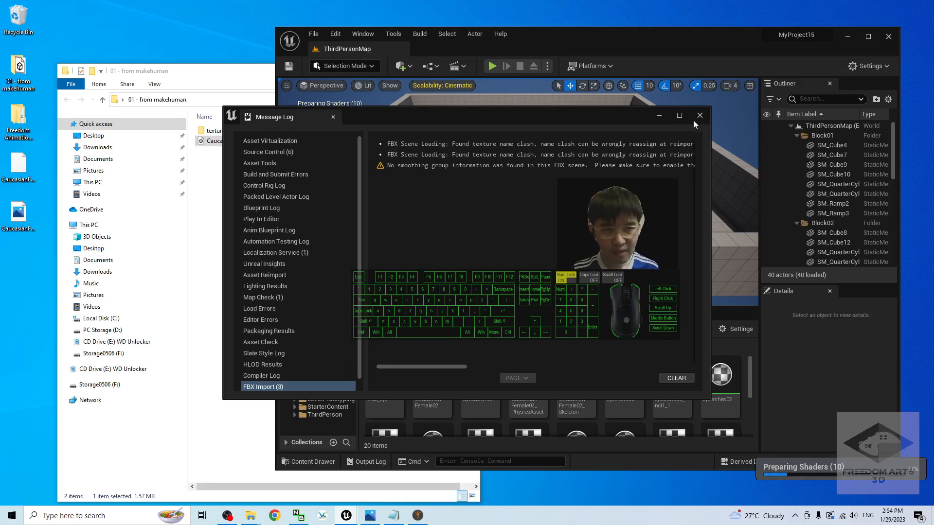
click(700, 116)
click(868, 37)
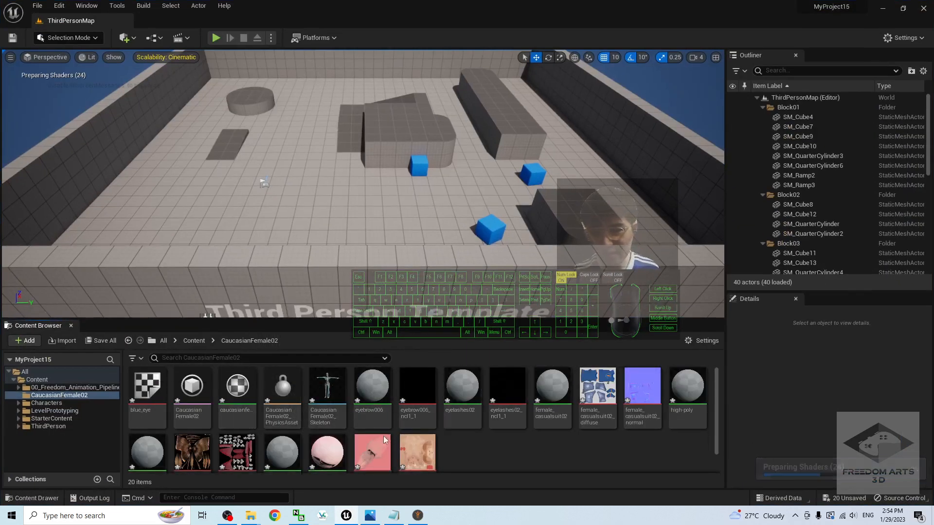
Step: Look through the imported assets and preview the CaucasianFemale02 skeletal mesh
scroll(475, 423, down, 1)
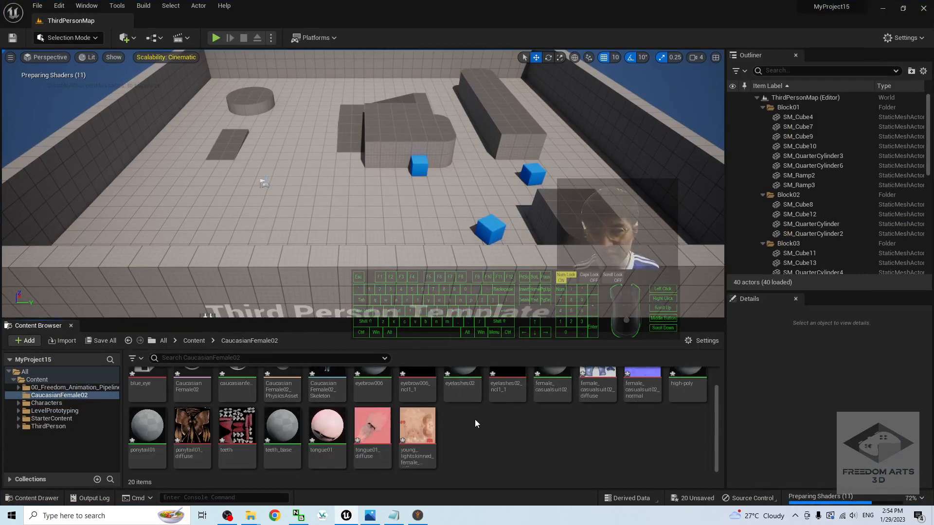
scroll(603, 440, up, 1)
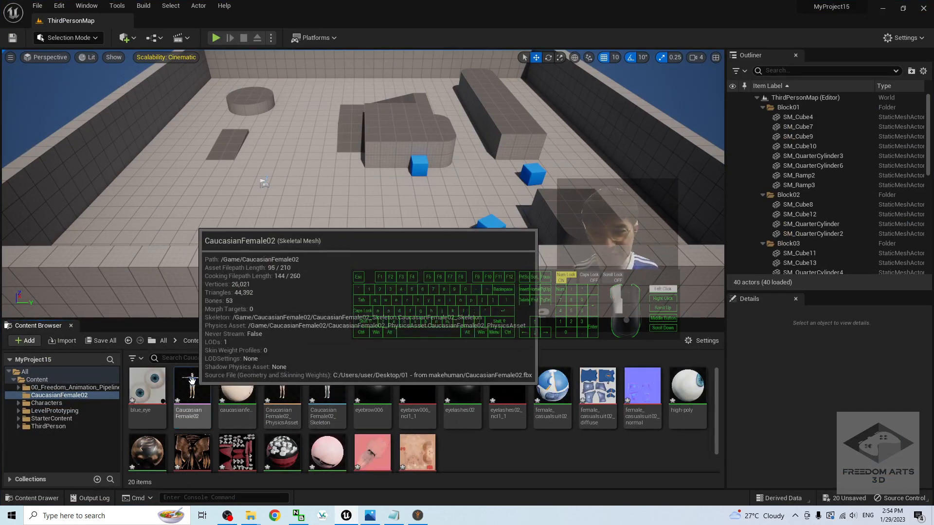
double_click(192, 381)
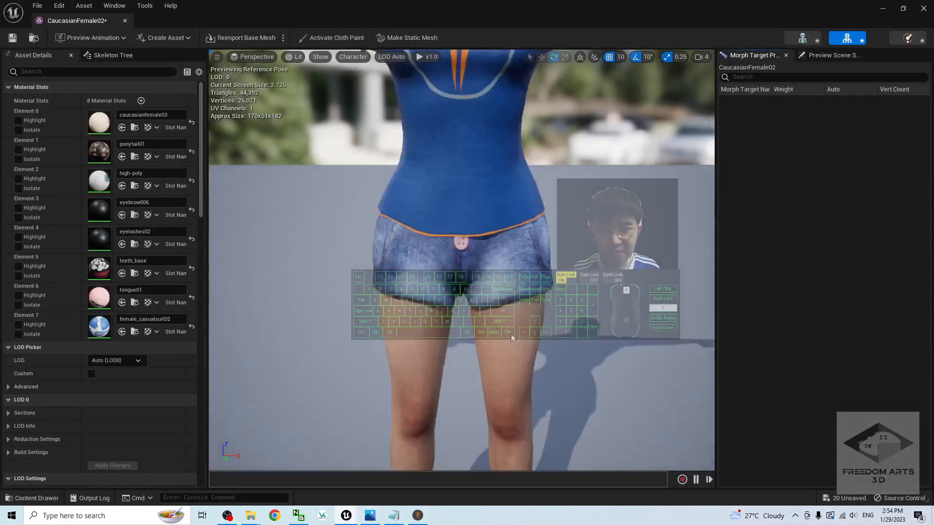
scroll(510, 333, down, 5)
scroll(511, 334, up, 2)
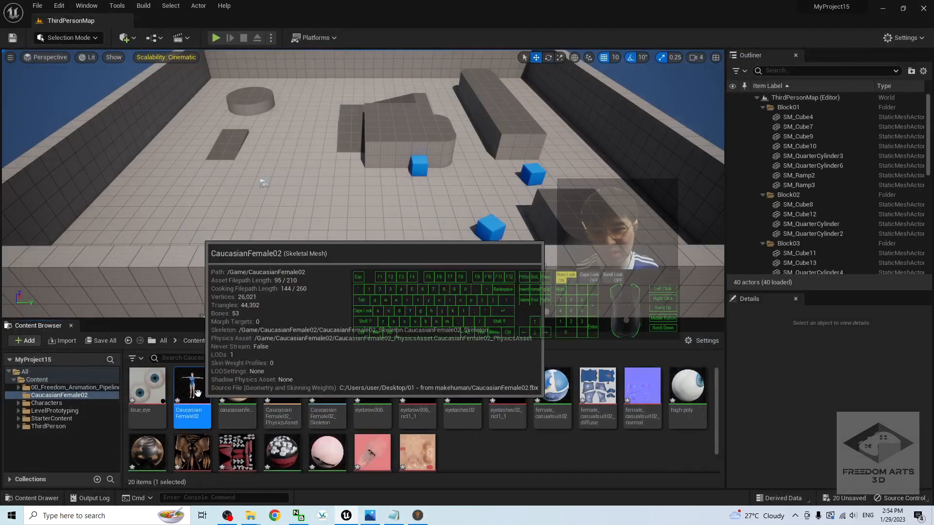
Step: Place the CaucasianFemale02 skeletal mesh on the level floor and play-test the map, walking the mannequin up beside it before stopping
drag(192, 386, 375, 162)
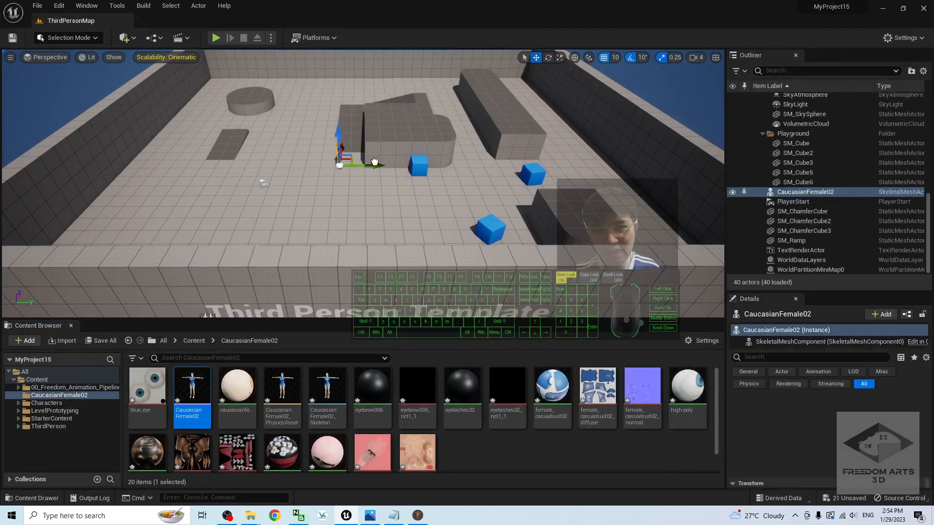
click(216, 38)
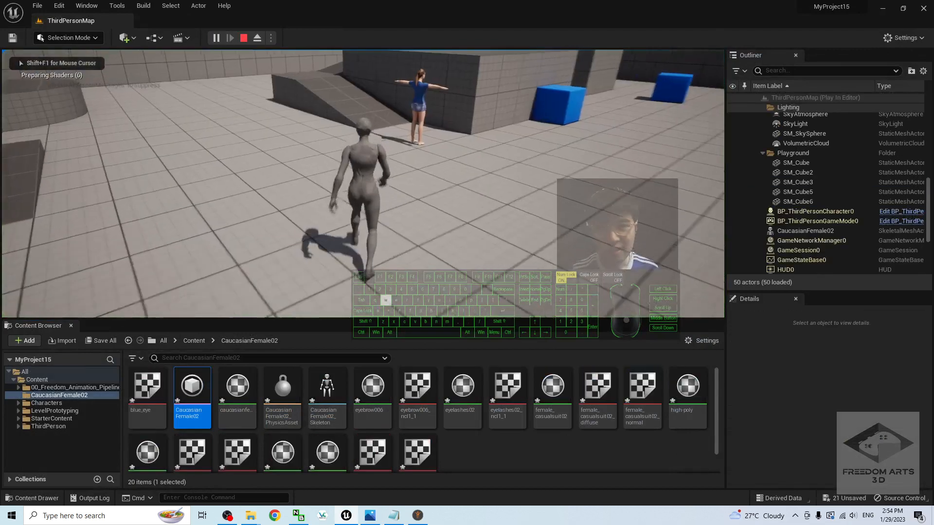
key(d)
key(s)
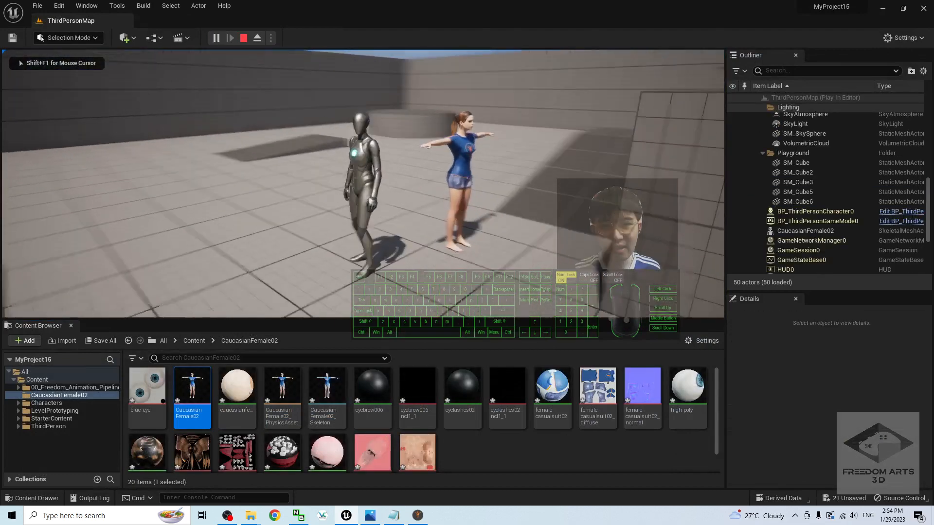
key(w)
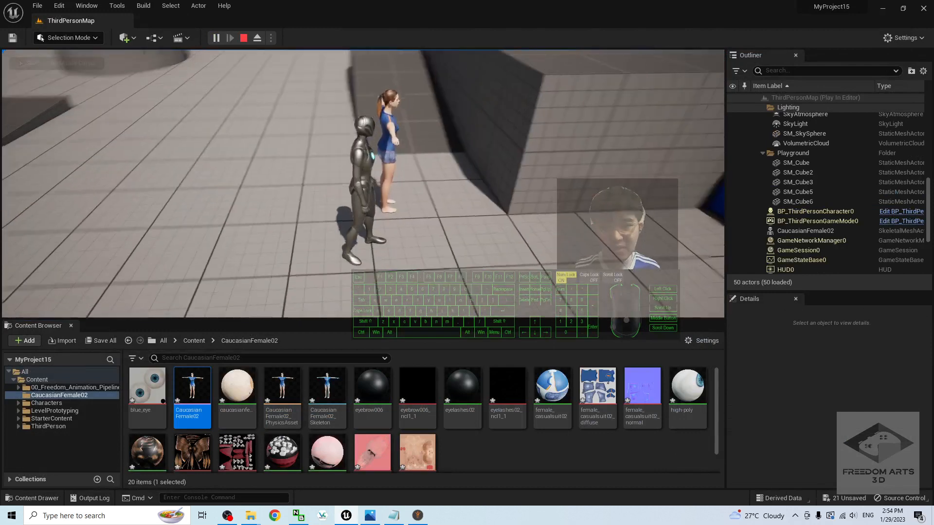
key(Escape)
click(578, 456)
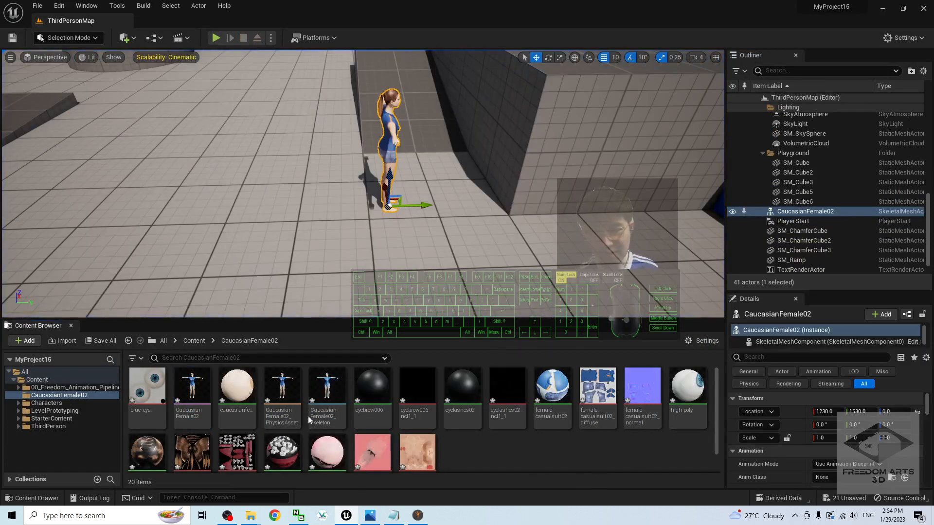
Step: Open the CaucasianFemale02 skeletal mesh and examine its face, eyes, hair and material slots from several angles
click(192, 388)
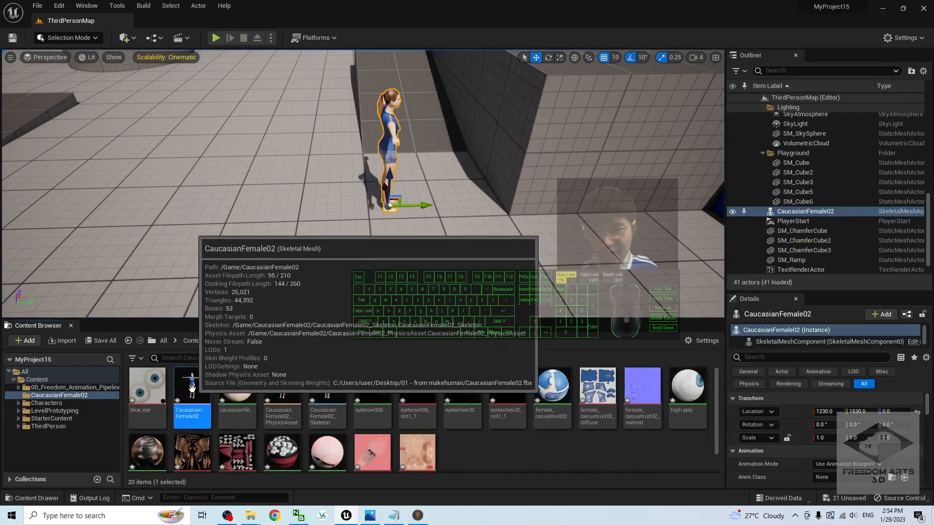
double_click(192, 388)
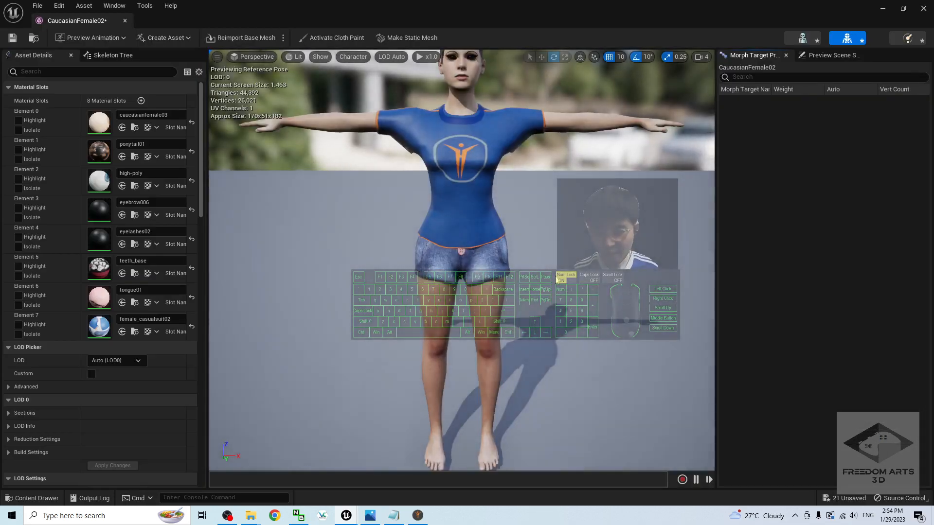
click(125, 21)
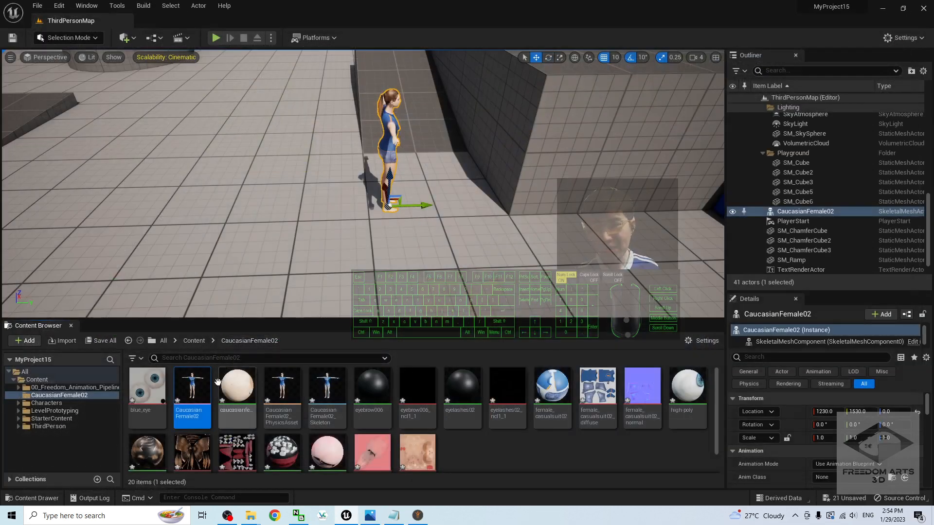
double_click(193, 388)
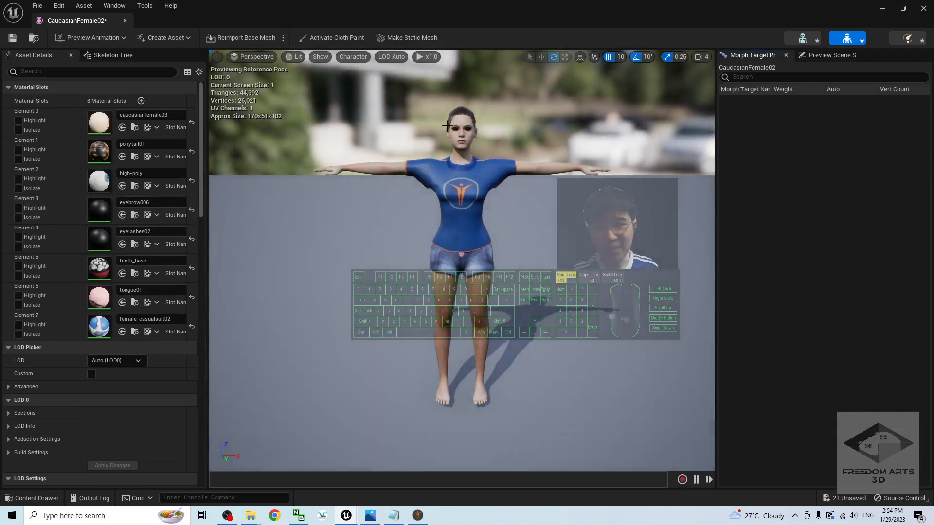
scroll(526, 234, up, 6)
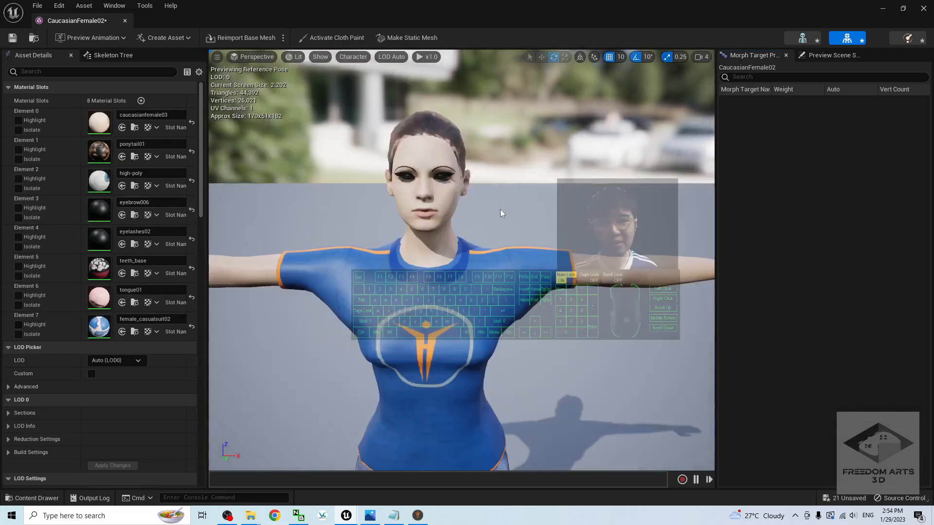
alt+drag(503, 209, 517, 221)
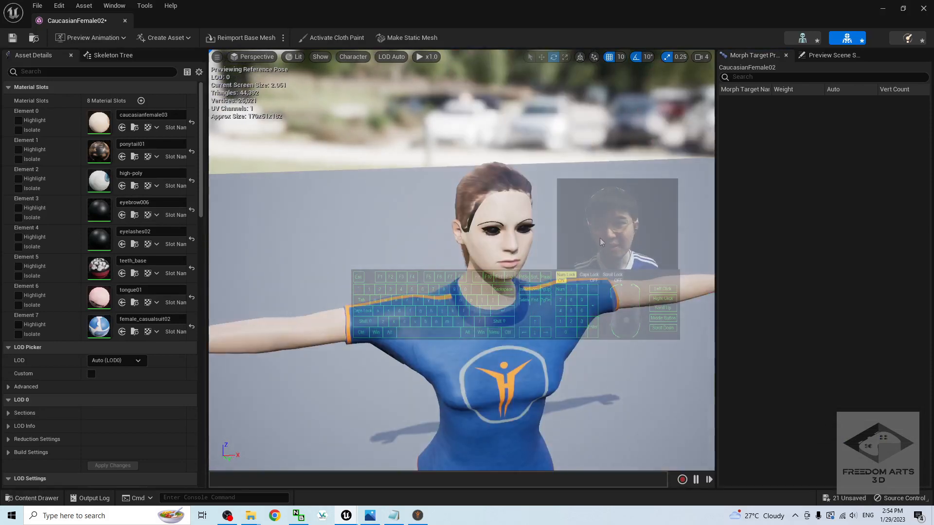
alt+drag(600, 242, 435, 233)
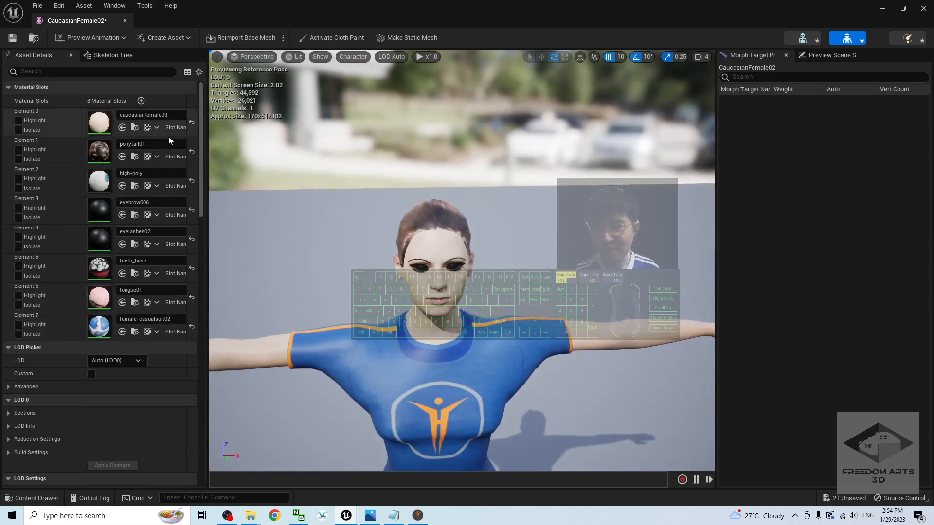
mouse_move(200, 141)
mouse_down()
mouse_move(202, 163)
mouse_move(201, 126)
mouse_up()
alt+drag(380, 286, 413, 307)
alt+drag(640, 230, 477, 228)
alt+drag(312, 210, 386, 212)
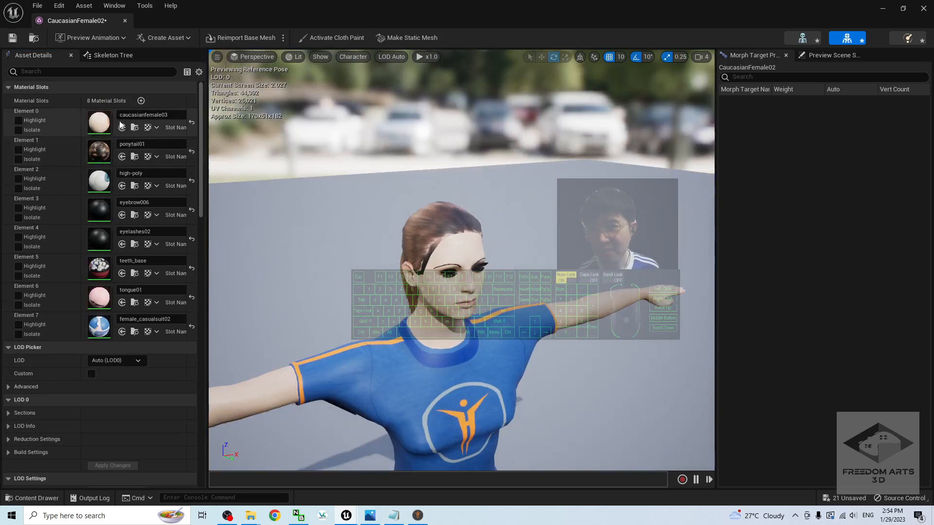
drag(200, 138, 221, 116)
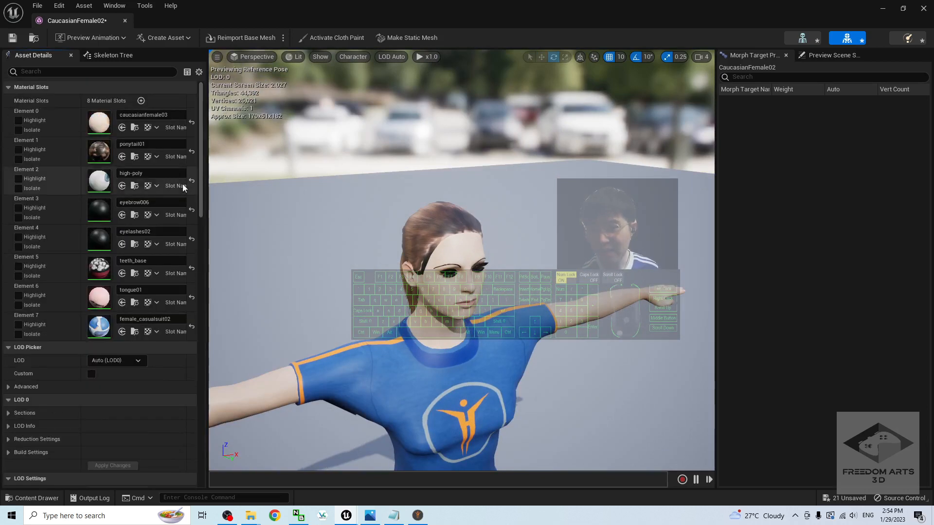
drag(200, 150, 209, 126)
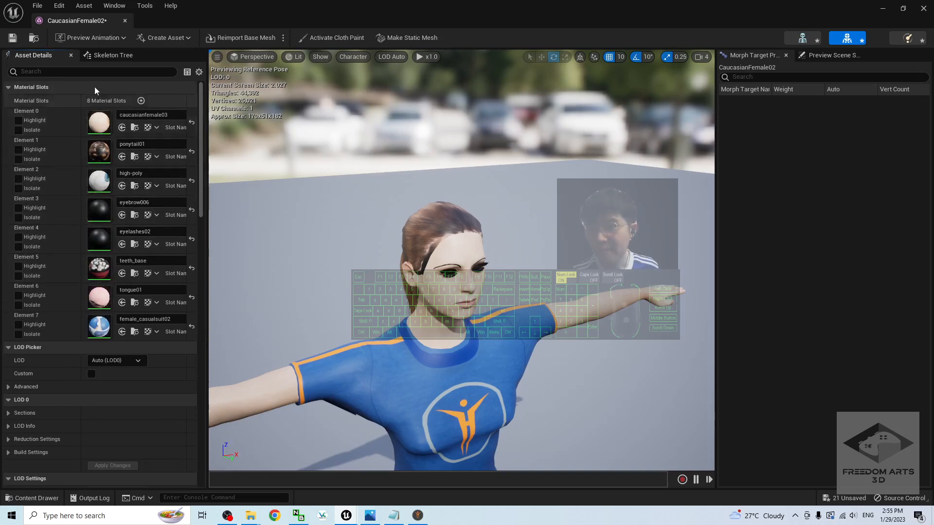
Step: Open the mesh's high-poly eye material, move the Texture Sample node away from the output node, and set the Blend Mode to Masked
double_click(104, 182)
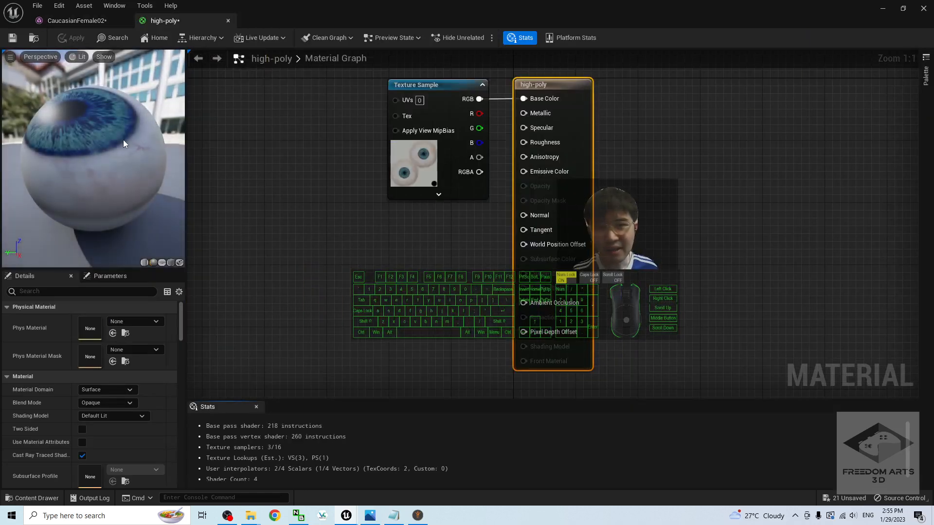
drag(452, 85, 392, 85)
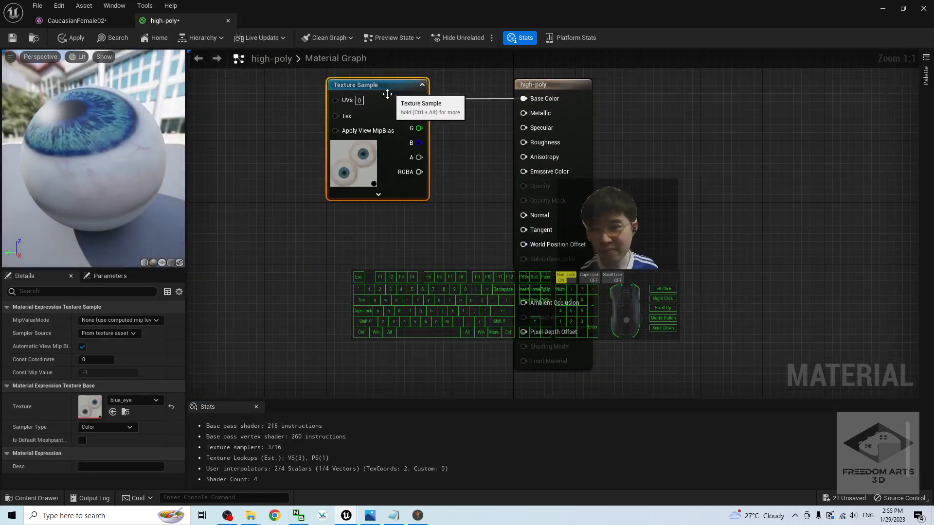
click(306, 287)
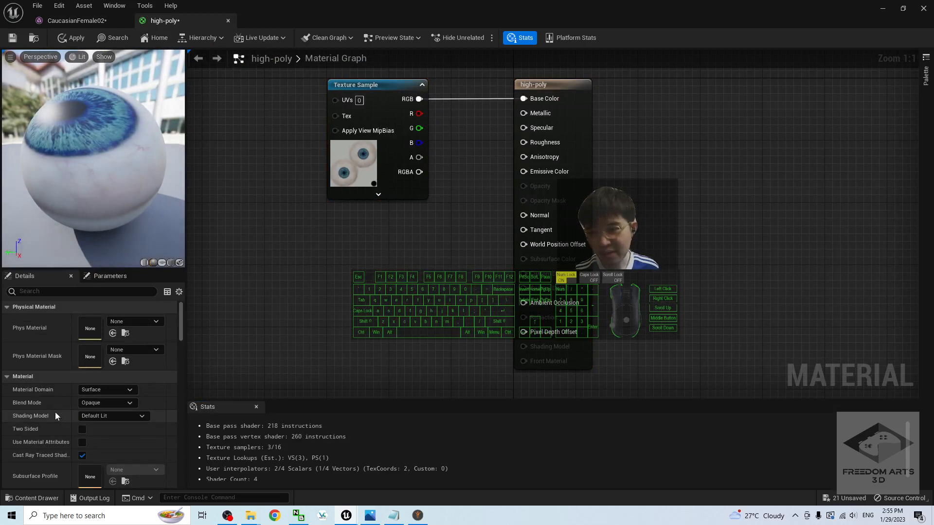
click(122, 404)
click(91, 422)
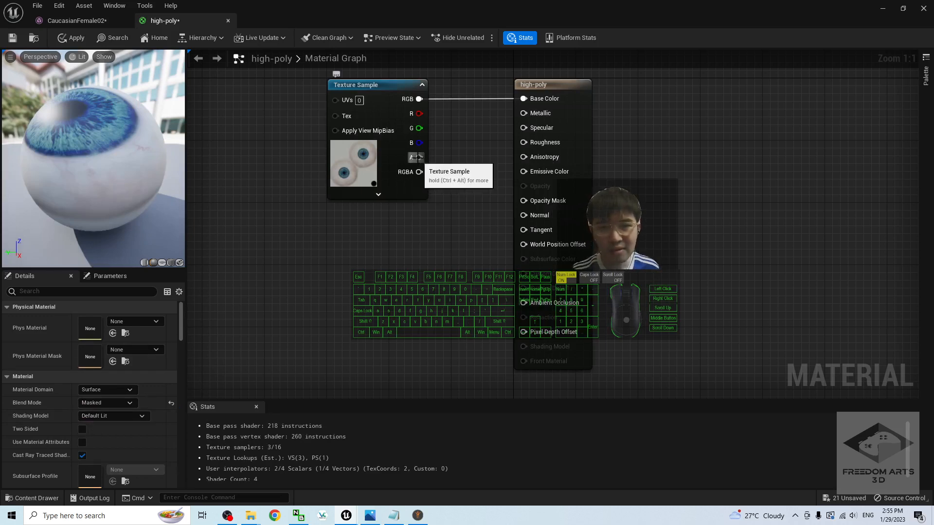
Step: Connect the eye texture's alpha output to Opacity Mask, enable Two Sided, and save the high-poly material
drag(417, 157, 422, 161)
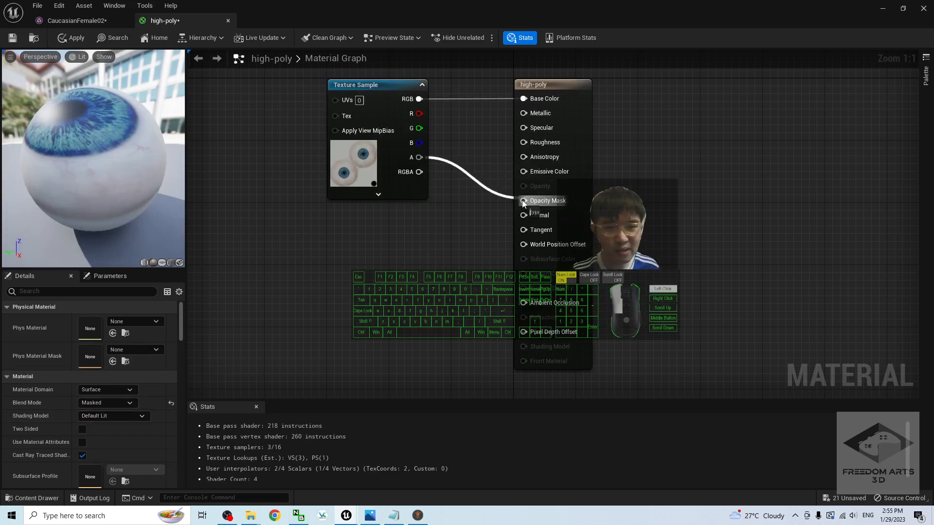
drag(524, 203, 524, 201)
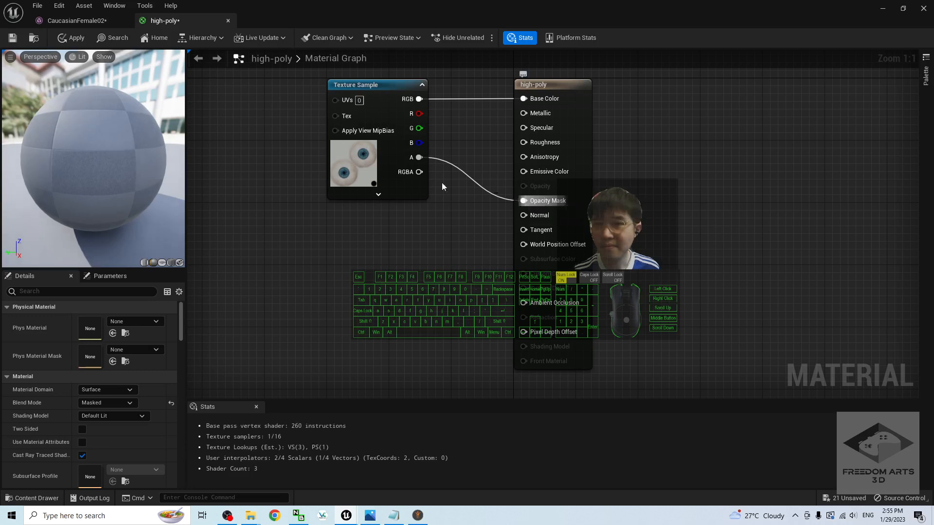
click(82, 429)
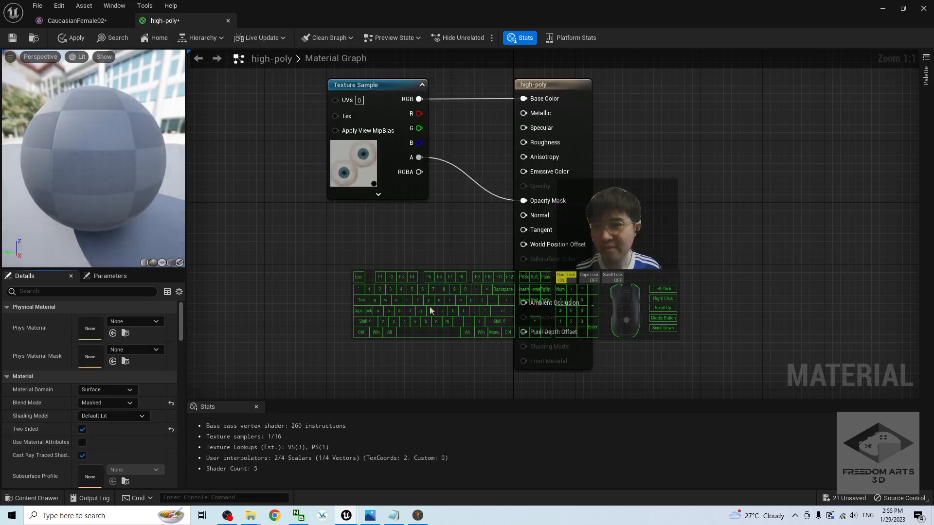
click(13, 39)
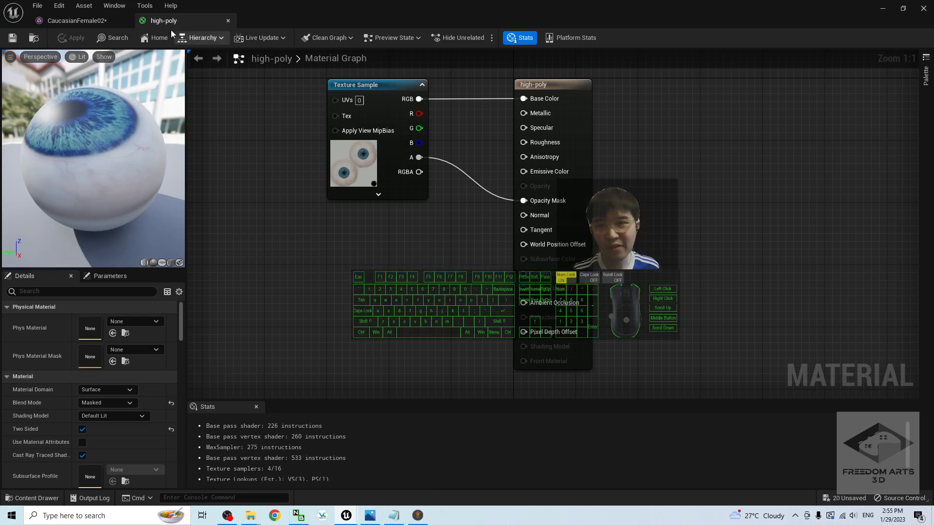
Step: Return to the CaucasianFemale02 mesh preview and check the eyes from the front and the side
click(73, 22)
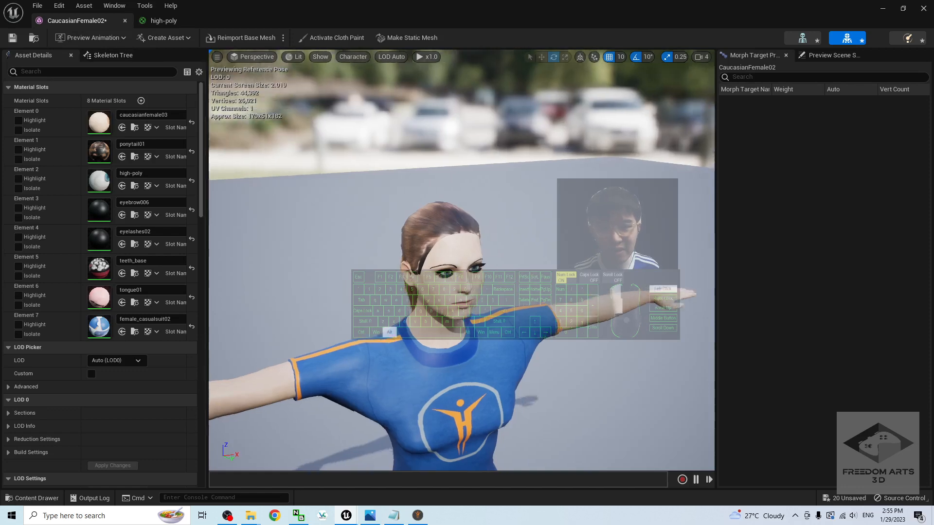
scroll(422, 290, up, 1)
scroll(423, 288, down, 1)
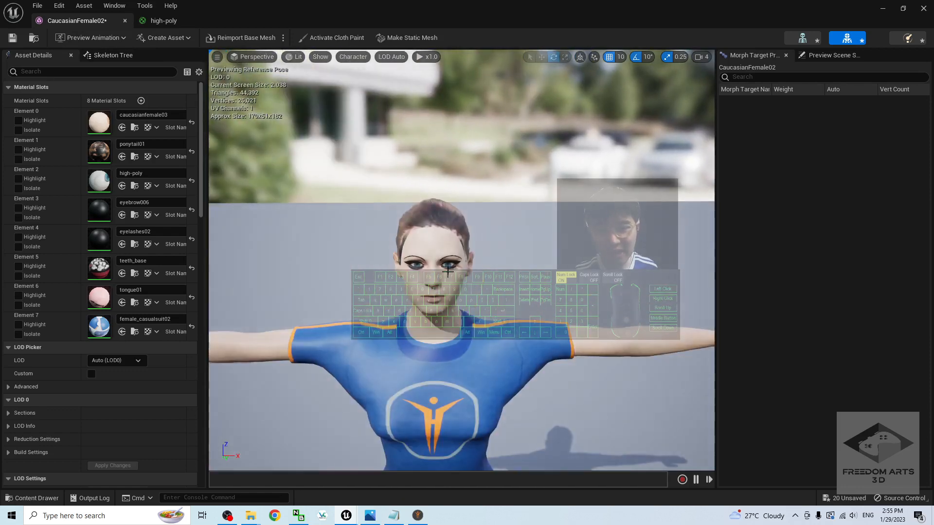
alt+drag(448, 271, 397, 282)
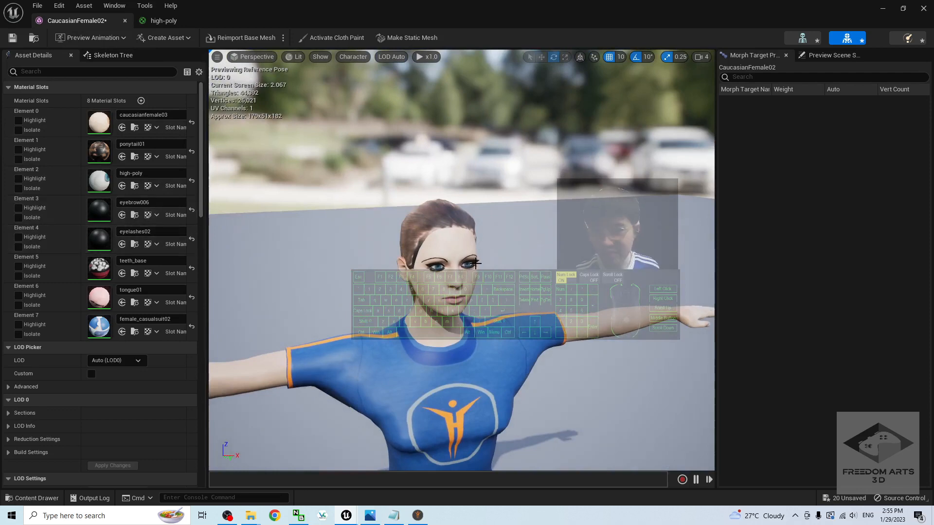
Step: Open the mesh's eyebrow006 material, move the Texture Sample node away from the output node, enable Two Sided and set Blend Mode to Masked
double_click(98, 208)
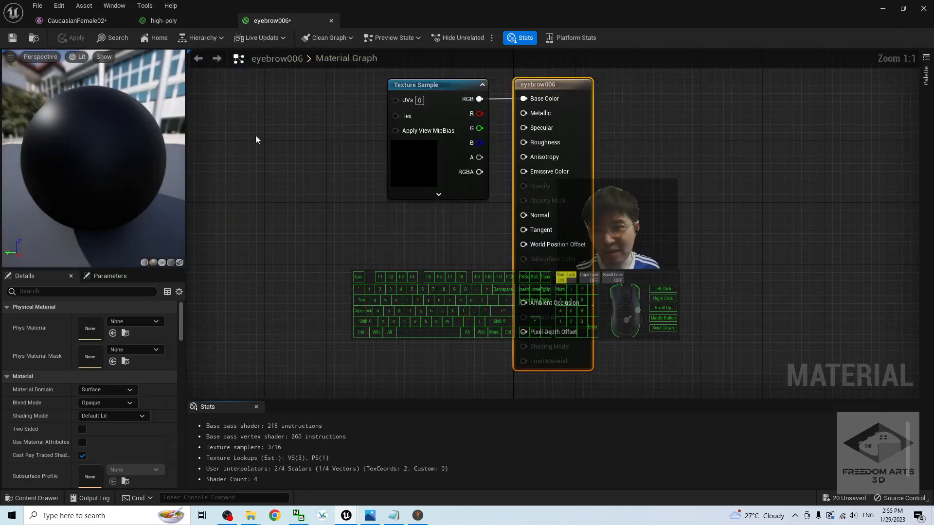
drag(446, 84, 386, 92)
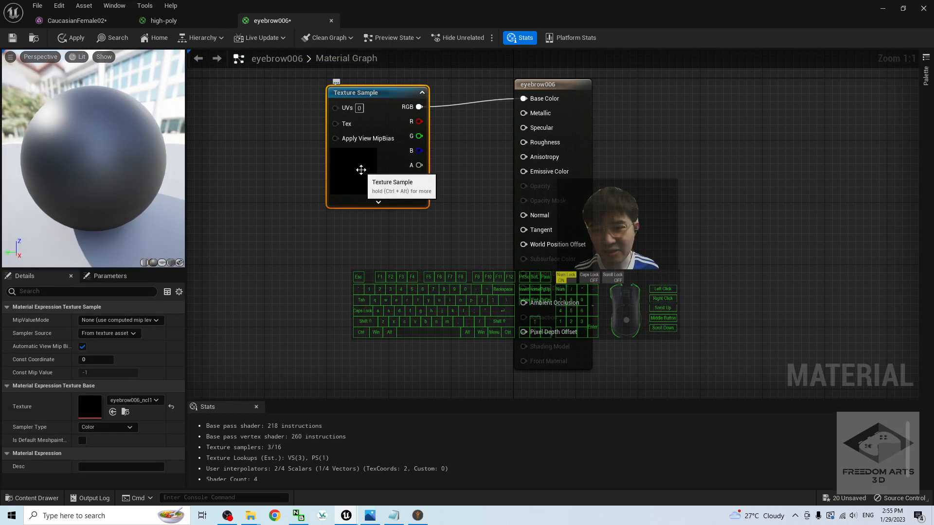
click(265, 321)
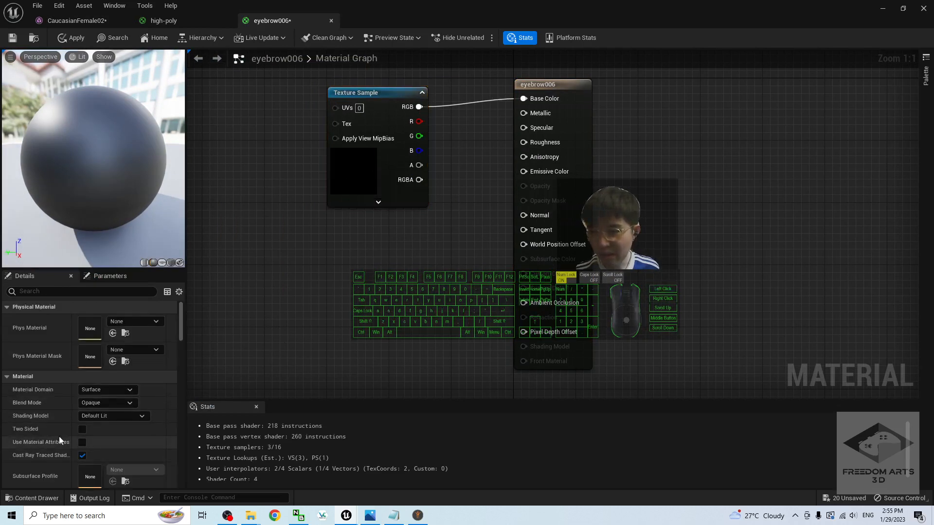
click(82, 429)
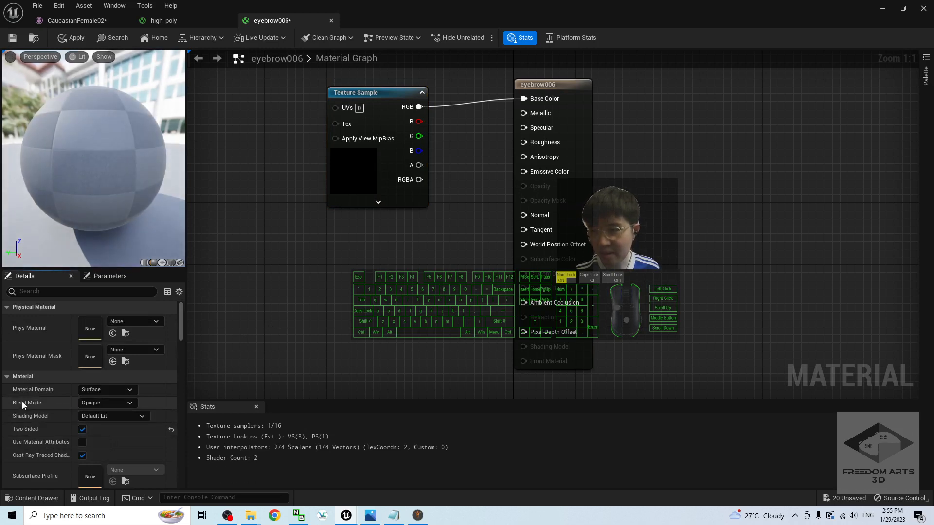
click(121, 403)
click(103, 421)
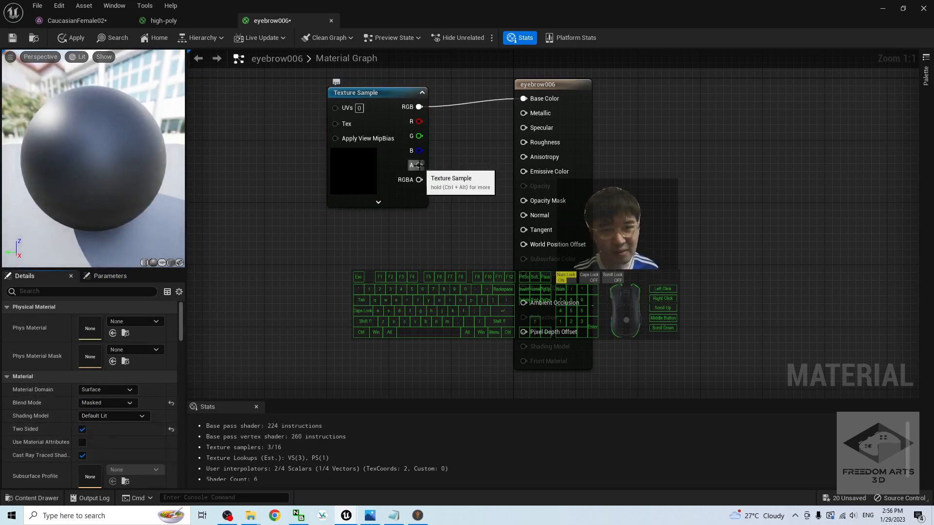
Step: Connect the eyebrow texture's alpha output to Opacity Mask, save the material, and check the eyebrows in the CaucasianFemale02 preview
drag(419, 165, 426, 169)
drag(499, 195, 534, 201)
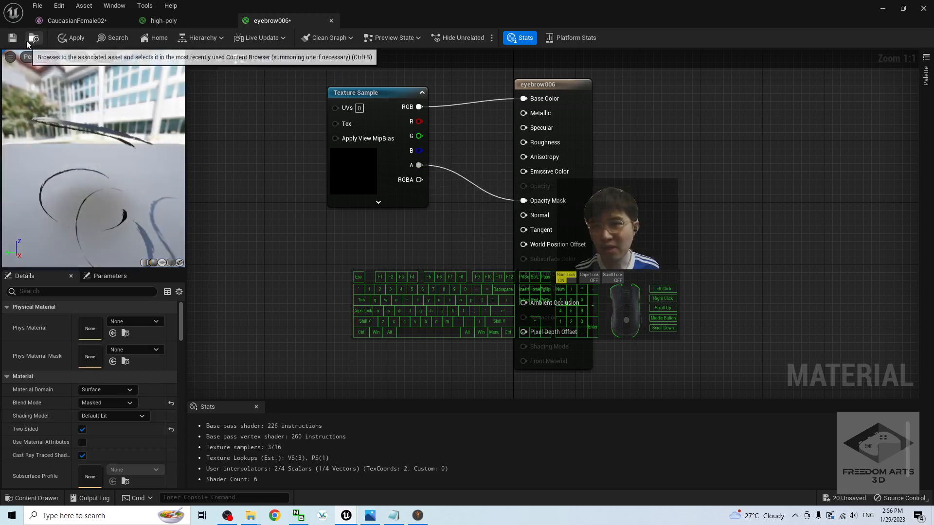
click(13, 39)
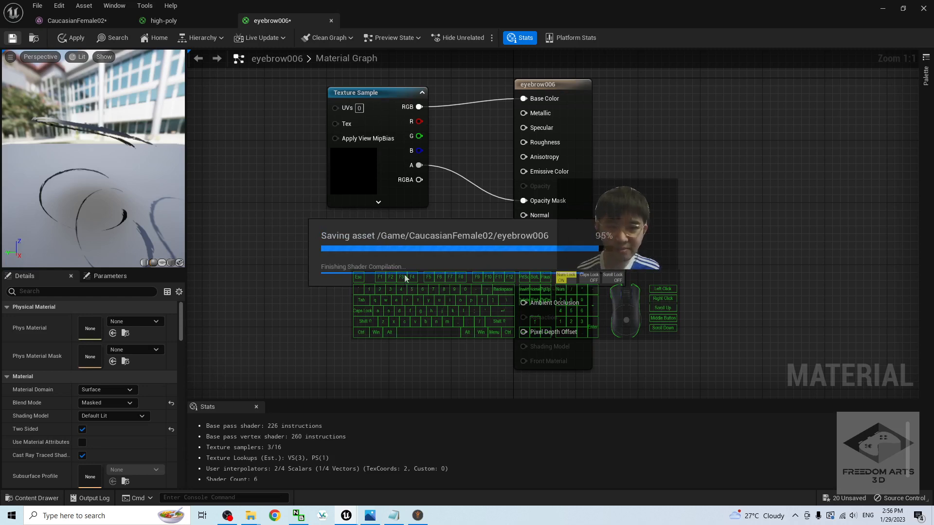
click(63, 21)
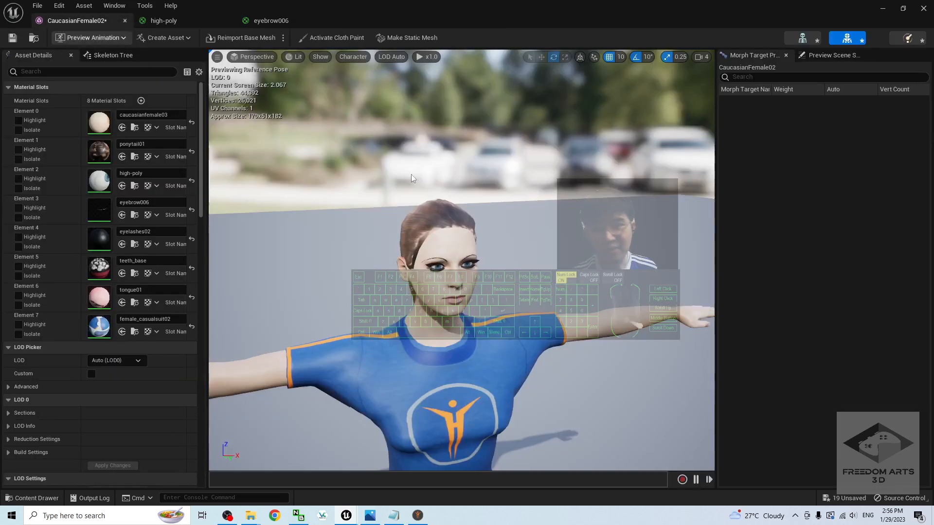
mouse_move(536, 282)
alt+mouse_down()
mouse_move(505, 283)
mouse_move(525, 282)
alt+mouse_up()
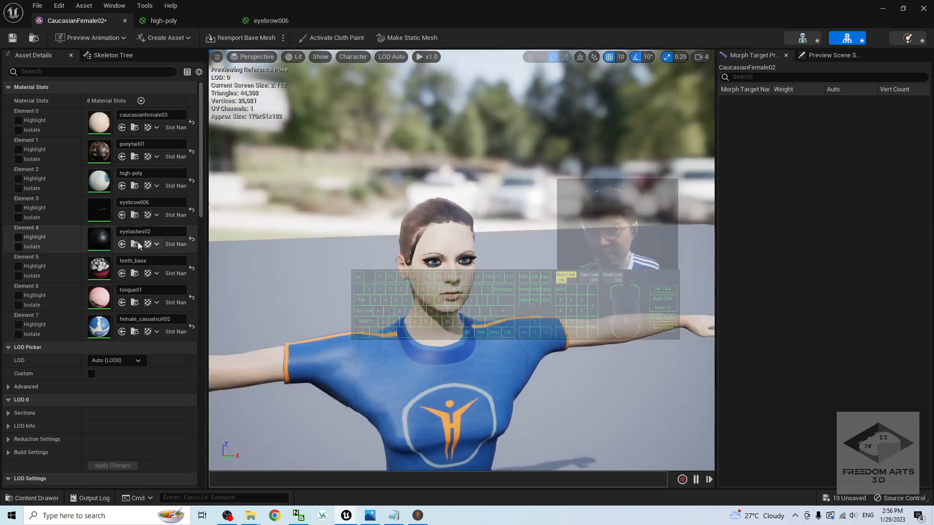
Step: Open the eyelashes02 material, move the Texture Sample node away from the output node, set Blend Mode to Masked and enable Two Sided
double_click(100, 236)
drag(436, 86, 383, 86)
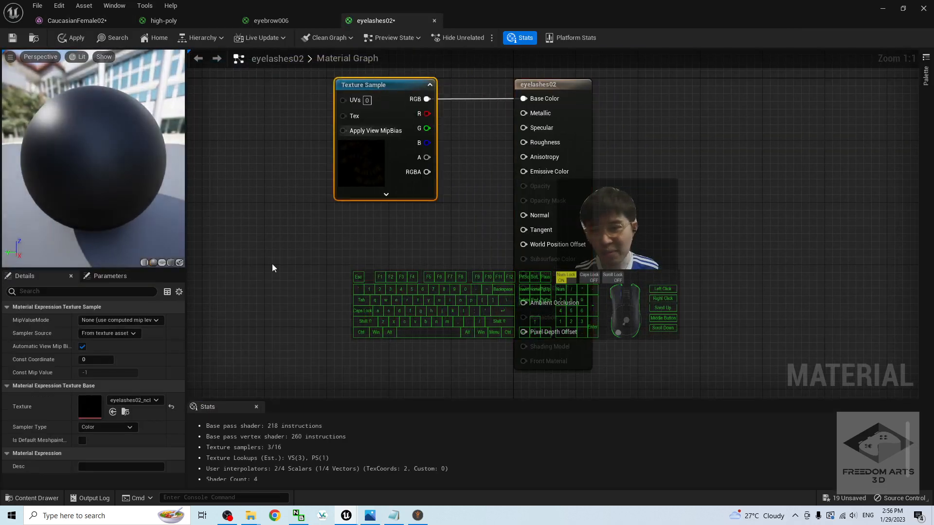
click(261, 278)
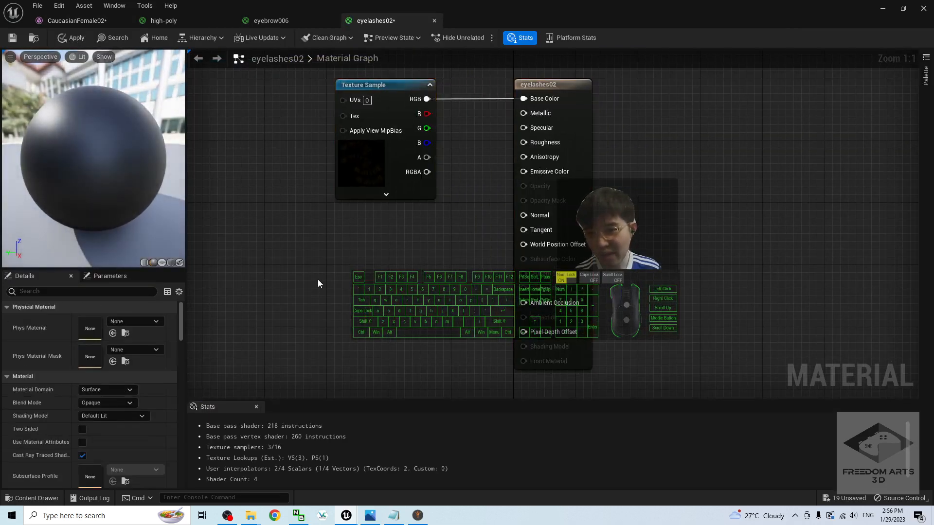
click(104, 404)
click(112, 425)
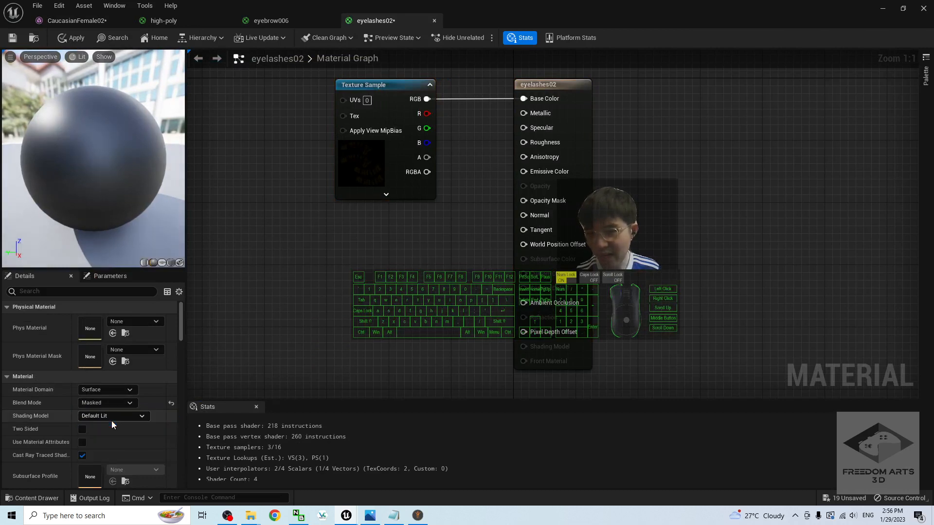
click(82, 430)
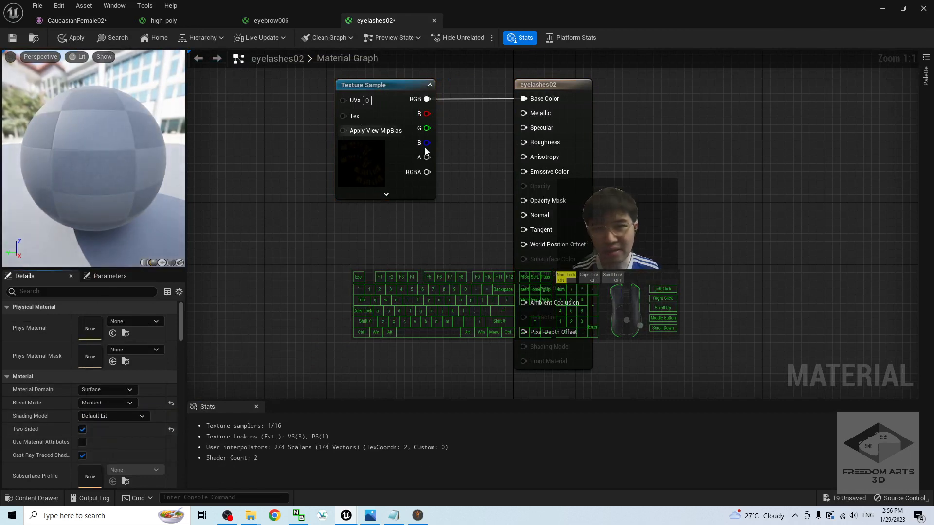
Step: Connect the eyelash texture's alpha output to Opacity Mask, save the material, and check the eyelashes in the CaucasianFemale02 preview
drag(426, 157, 523, 200)
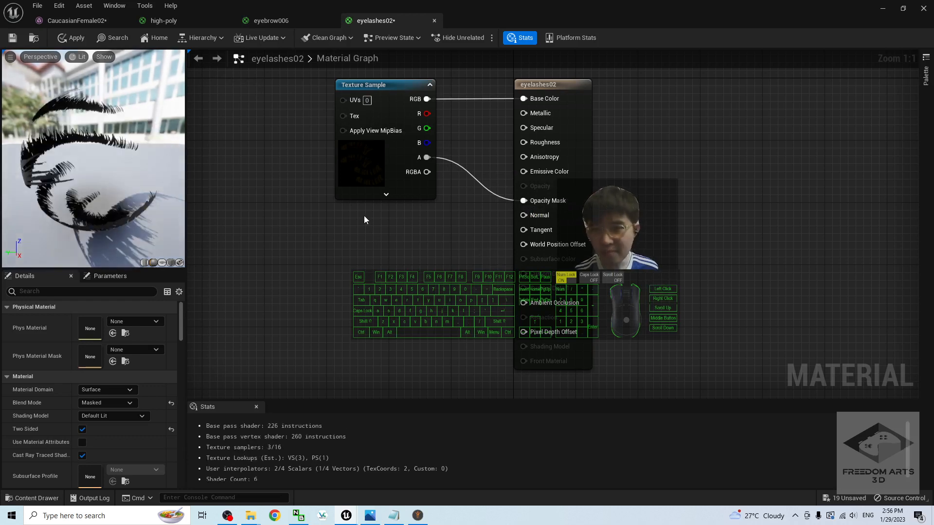
click(13, 39)
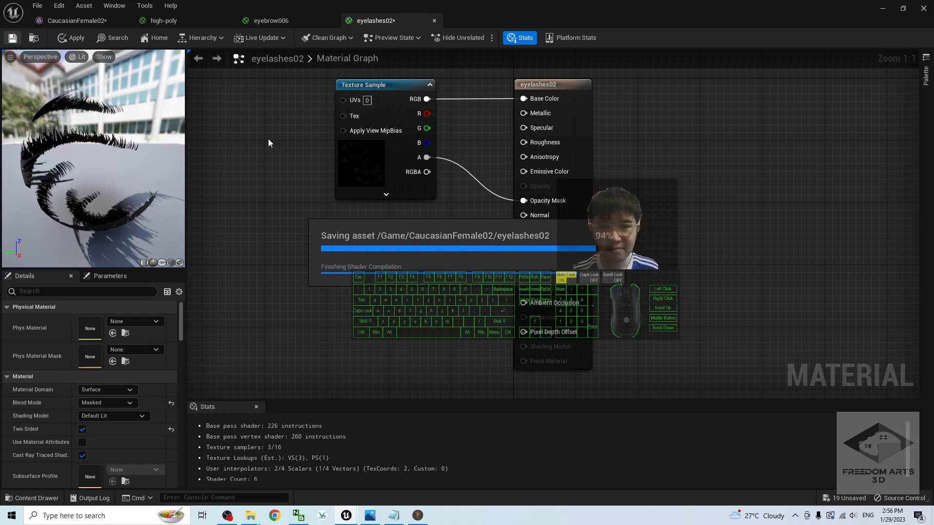
click(70, 21)
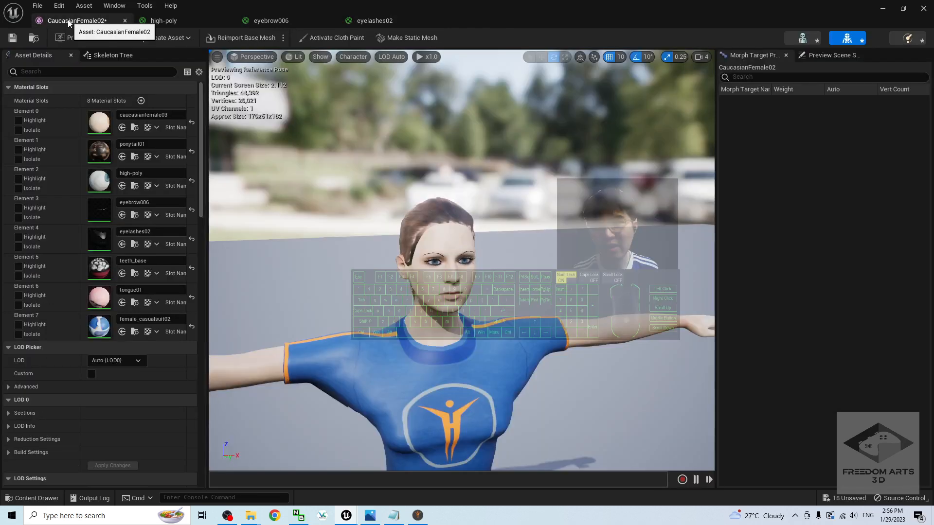
alt+drag(555, 235, 451, 225)
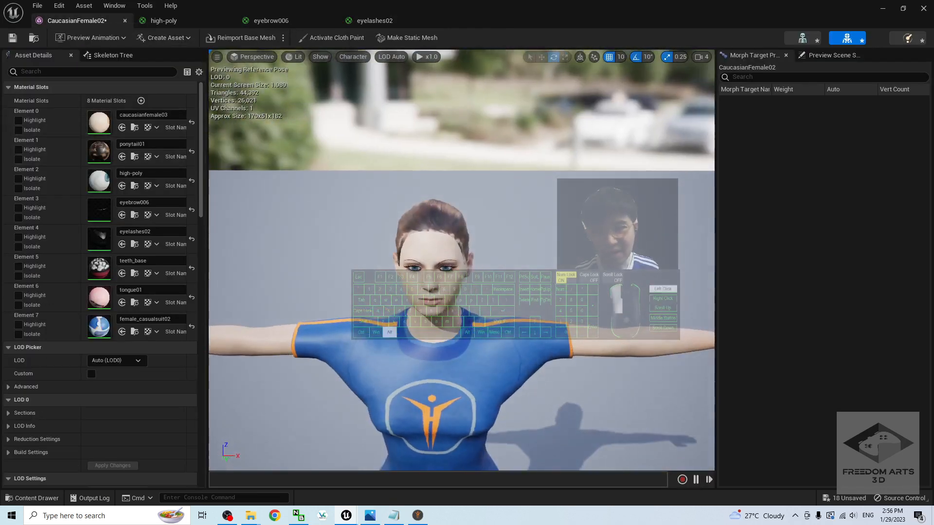
alt+drag(457, 268, 413, 250)
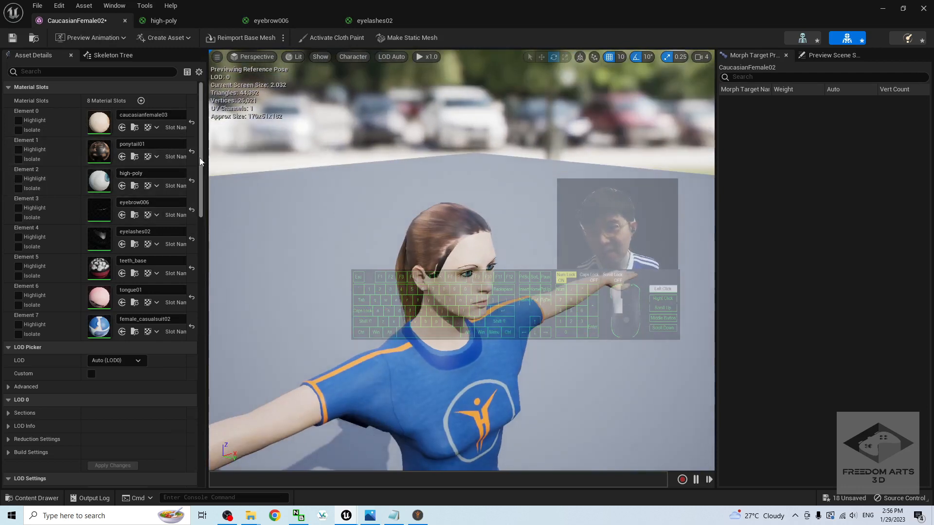
Step: Make the ponytail01 hair material Masked and Two Sided, connect its texture's alpha output to Opacity Mask, and save it
mouse_move(201, 141)
mouse_down()
mouse_move(206, 155)
mouse_move(205, 141)
mouse_up()
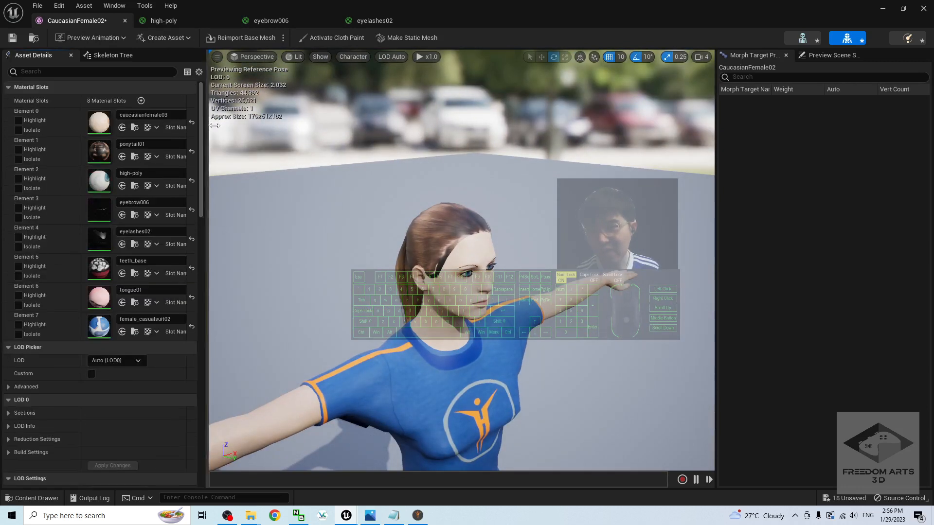
double_click(101, 154)
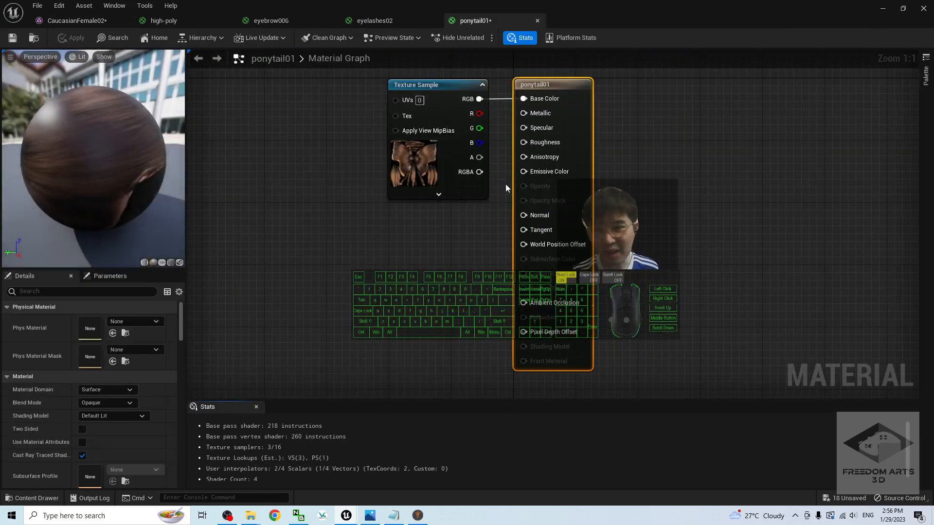
click(105, 403)
click(113, 421)
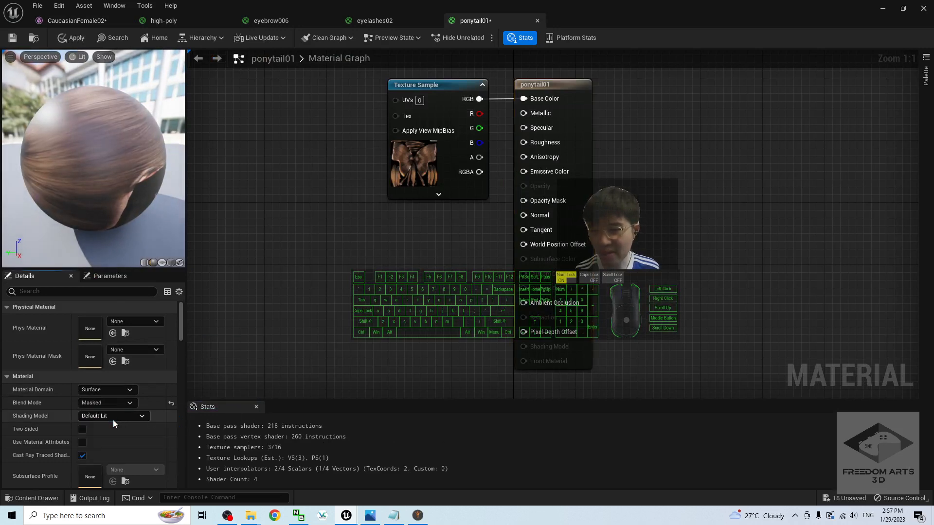
click(82, 429)
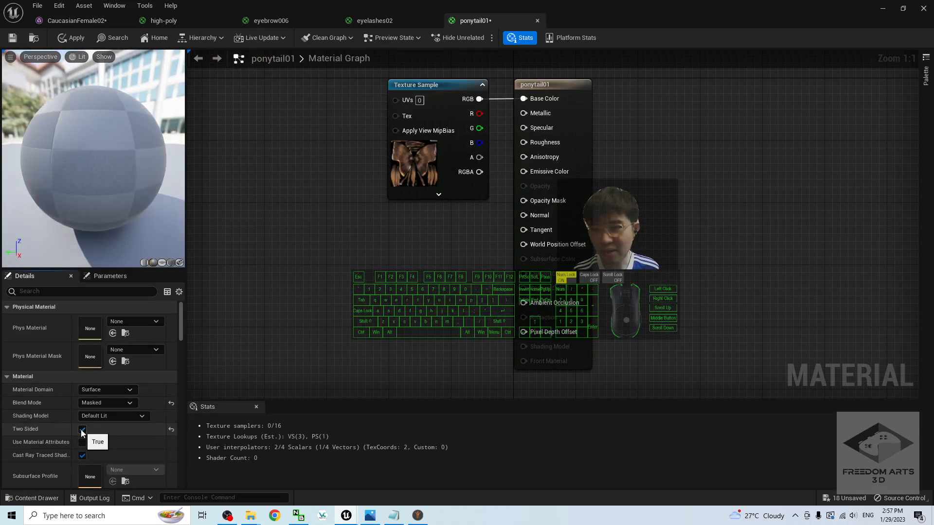
drag(479, 157, 523, 201)
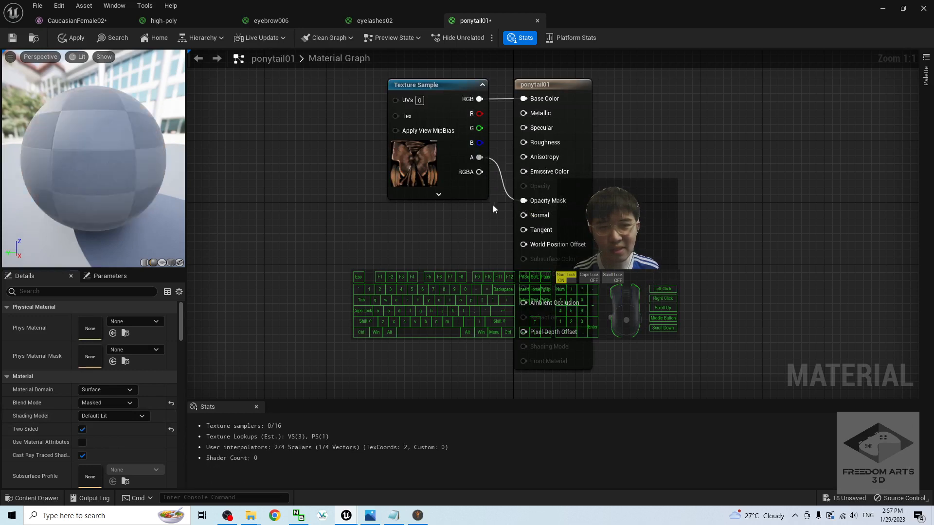
click(10, 40)
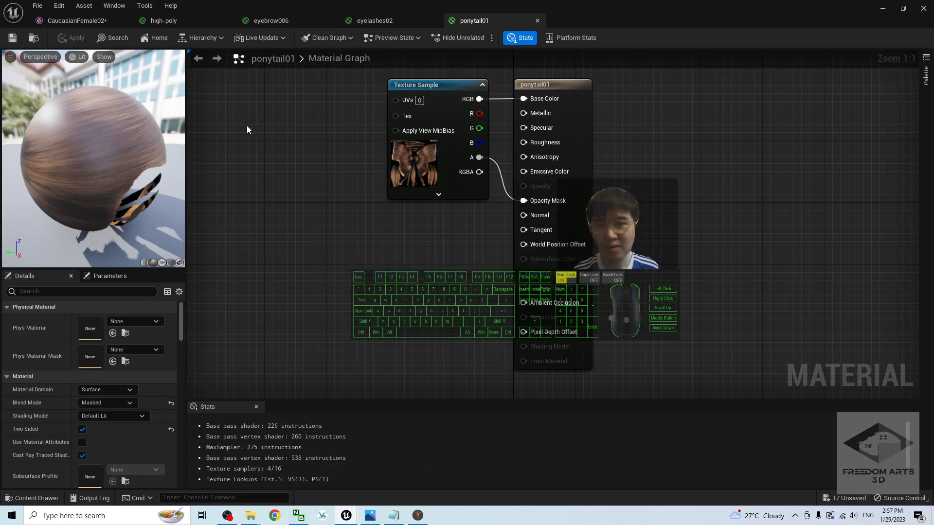
Step: Return to the CaucasianFemale02 preview and examine the hair, face and full body from several angles and distances
click(73, 26)
mouse_move(538, 273)
alt+mouse_down()
mouse_move(467, 282)
mouse_move(360, 272)
mouse_move(535, 263)
alt+mouse_up()
alt+drag(476, 217, 461, 216)
alt+drag(382, 266, 584, 303)
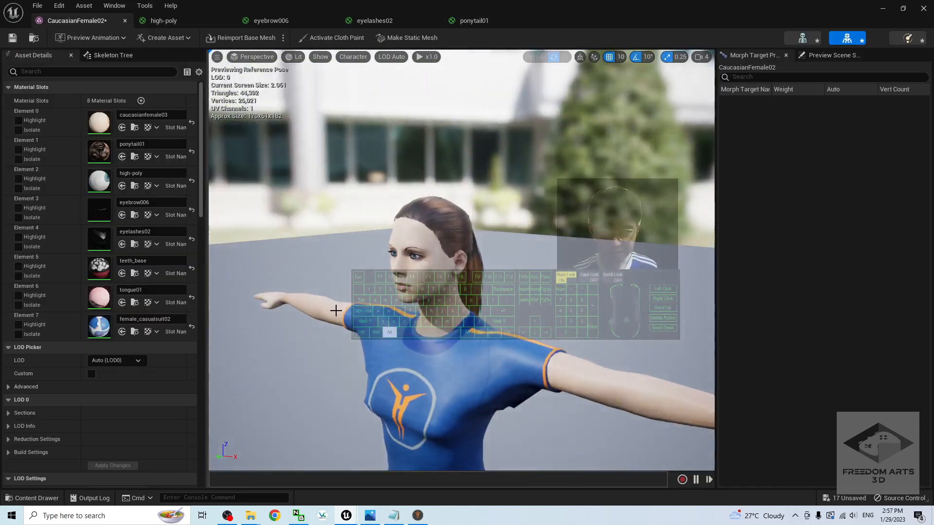
alt+drag(335, 310, 467, 359)
scroll(510, 355, down, 6)
alt+middle_drag(511, 355, 518, 278)
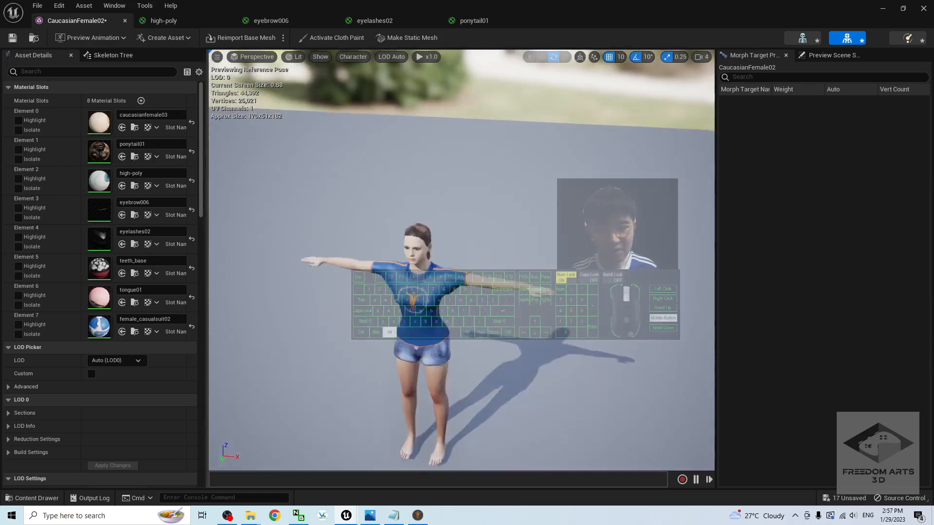
alt+drag(406, 296, 428, 285)
scroll(440, 267, up, 5)
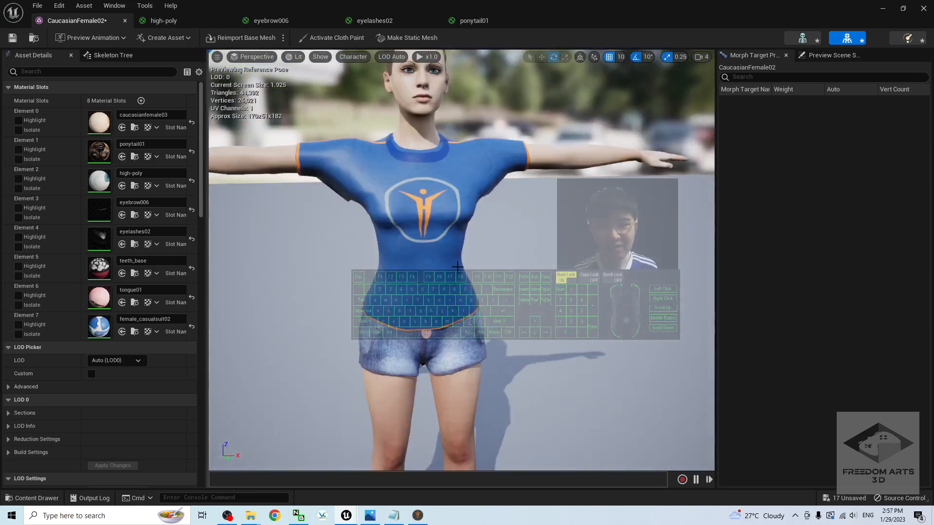
scroll(458, 267, down, 4)
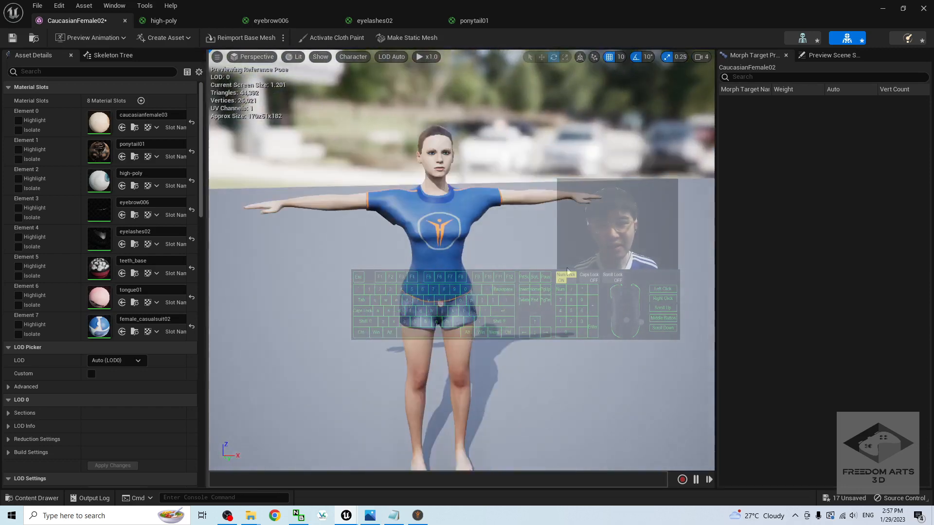
alt+drag(567, 270, 545, 211)
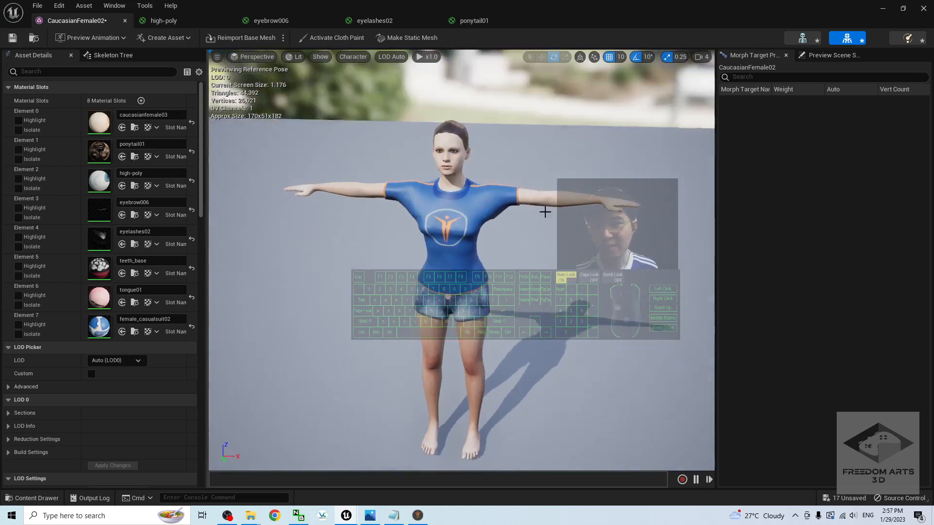
Step: Save all modified assets, close the asset editor window, and save everything again from the ThirdPersonMap level editor
click(38, 5)
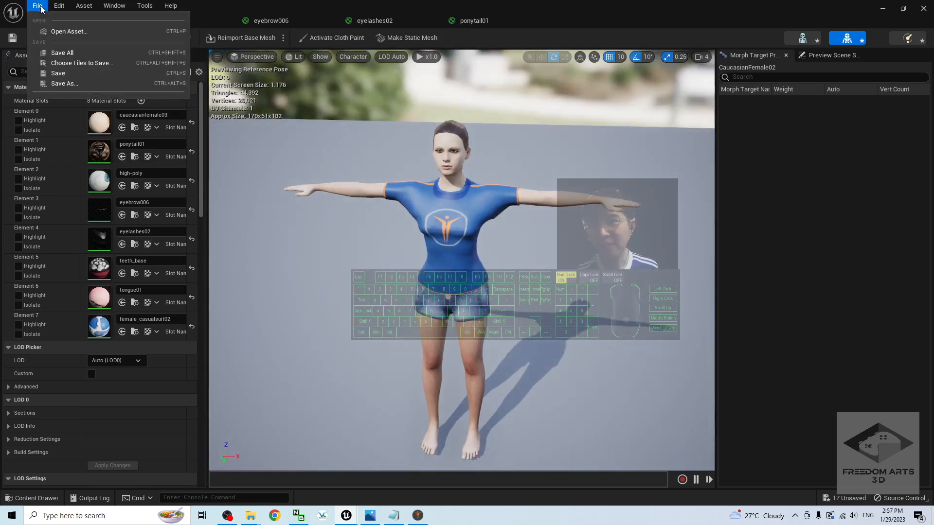
click(62, 53)
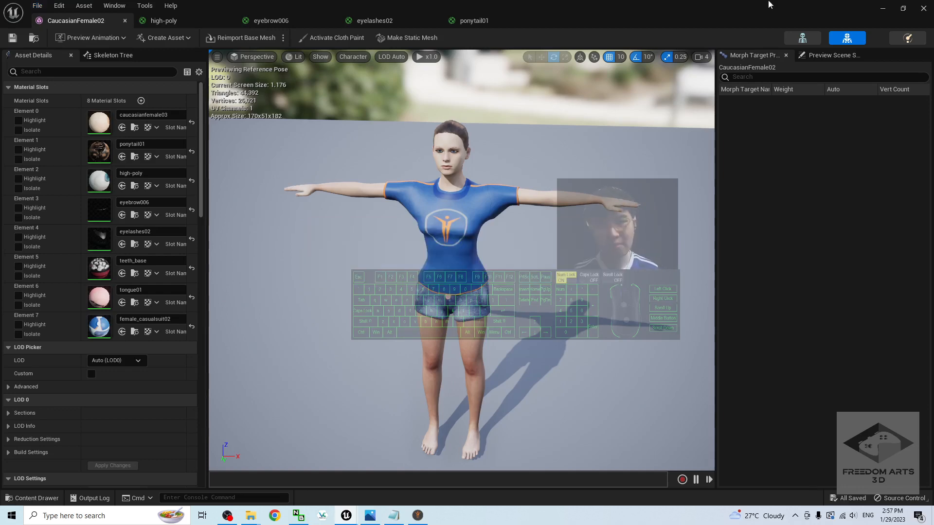
click(923, 9)
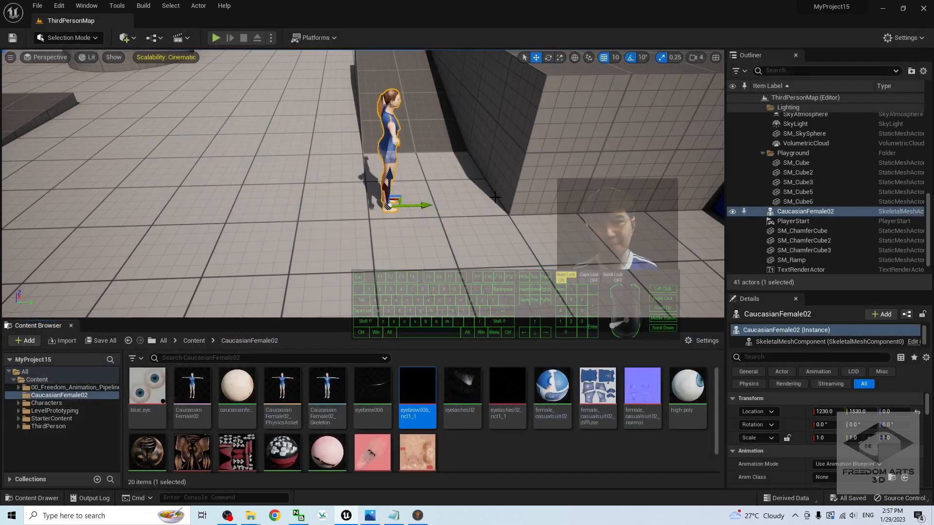
click(38, 5)
click(53, 95)
Step: Delete the selected CaucasianFemale02 actor from the level
scroll(425, 176, down, 2)
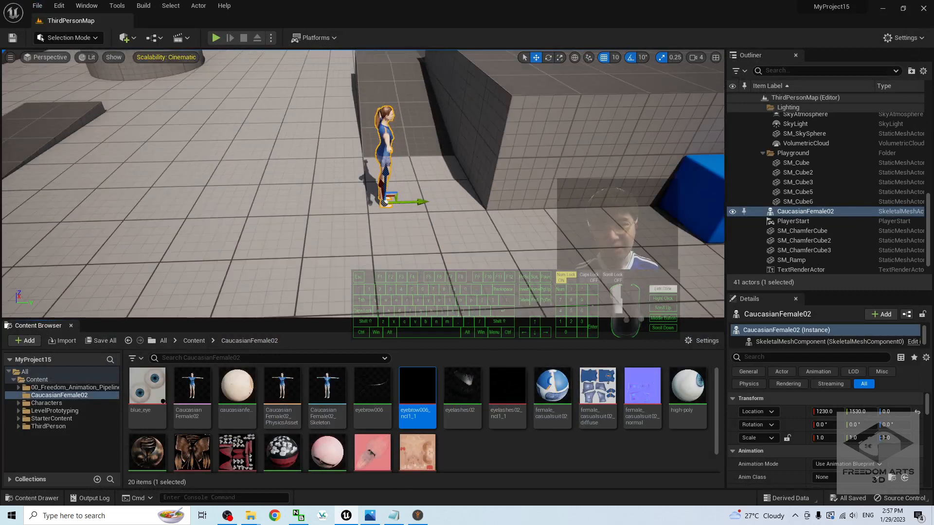
key(Delete)
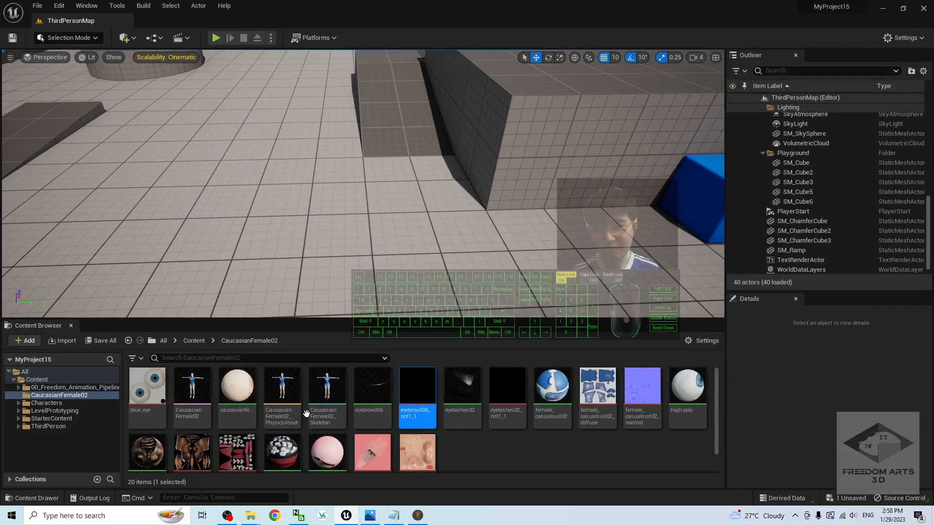
scroll(272, 409, up, 1)
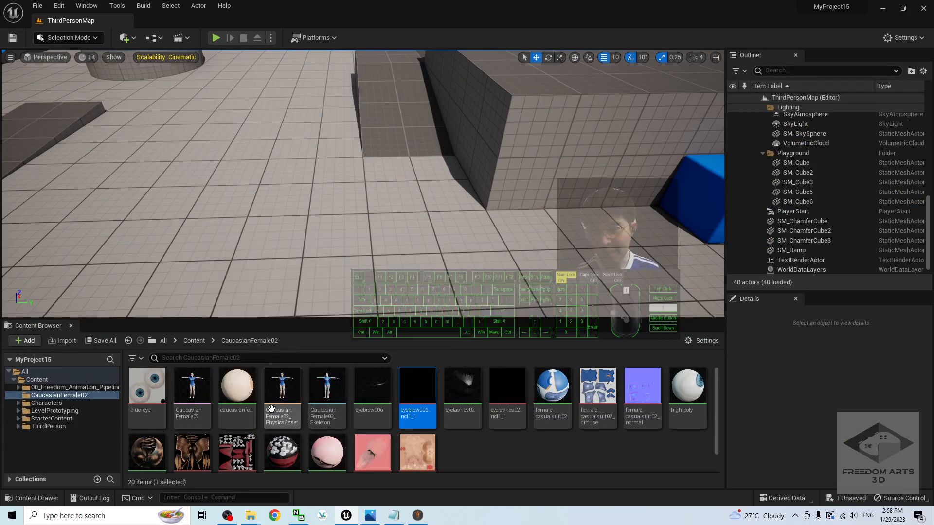
Step: Create a folder named Animation inside the CaucasianFemale02 content folder
scroll(516, 453, down, 1)
scroll(473, 449, up, 1)
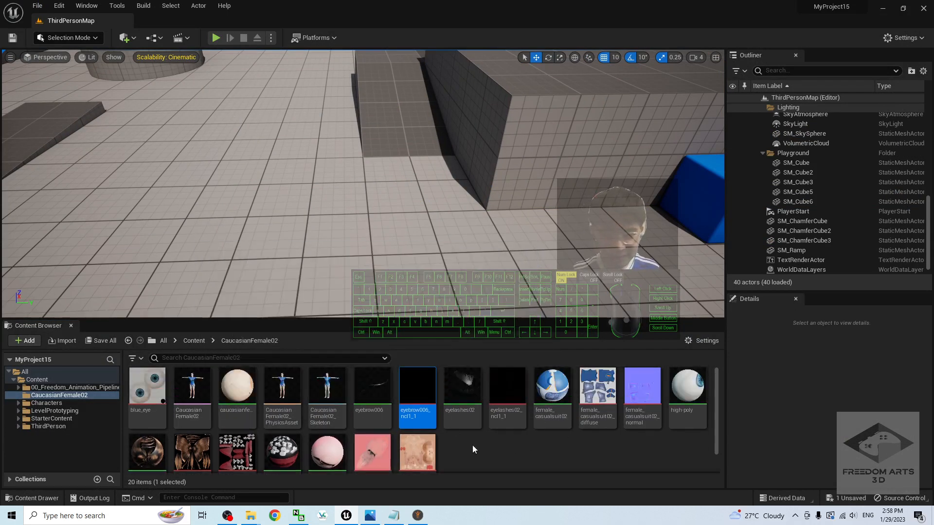
right_click(486, 458)
click(535, 162)
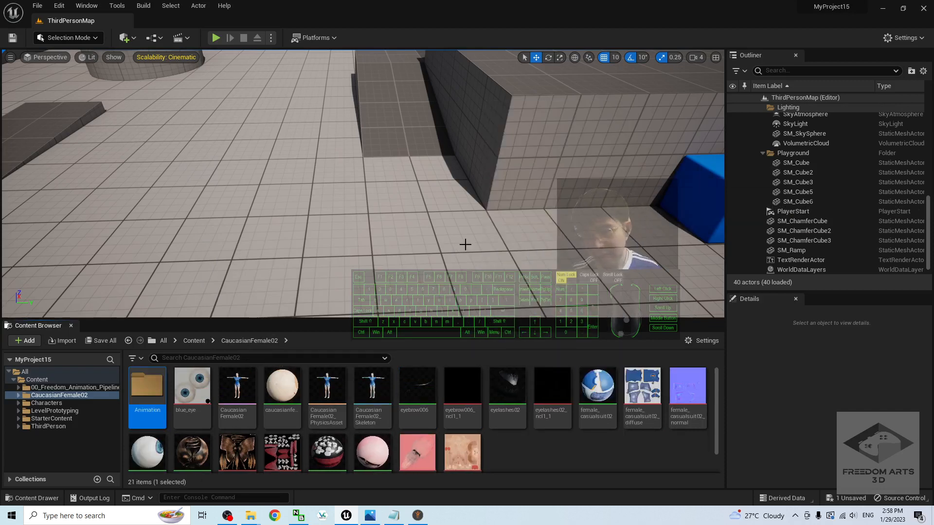
Step: Open the AnimationBlueprint folder under 00_Freedom_Animation_Pipeline, UE4_Apose_Mannequin, Animations
click(203, 342)
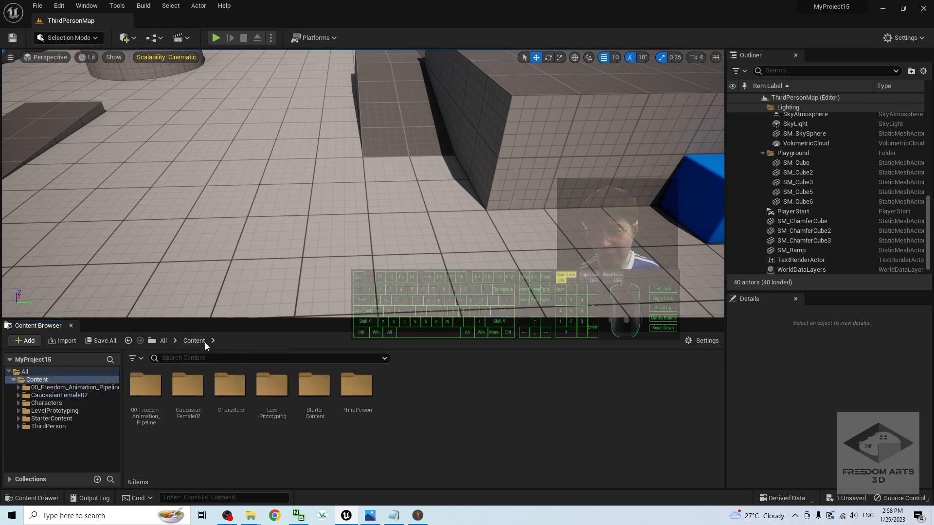
double_click(146, 385)
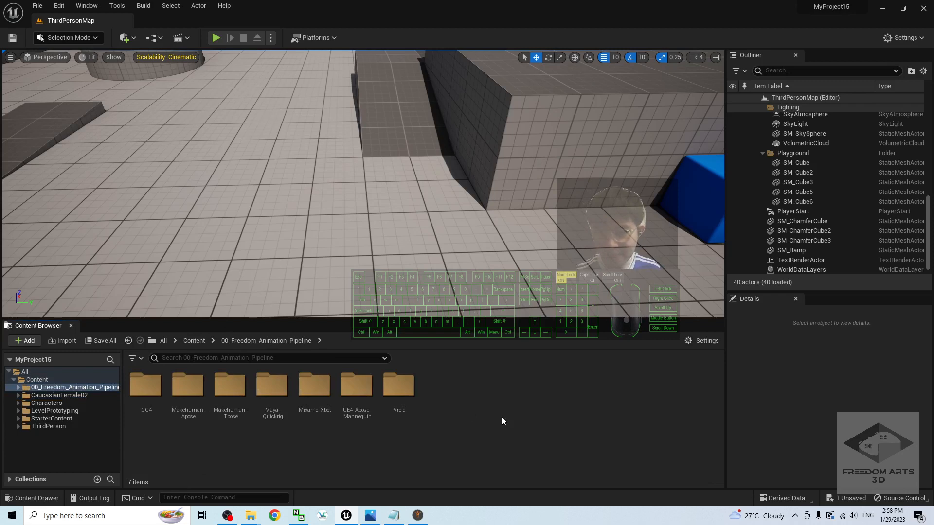
double_click(366, 392)
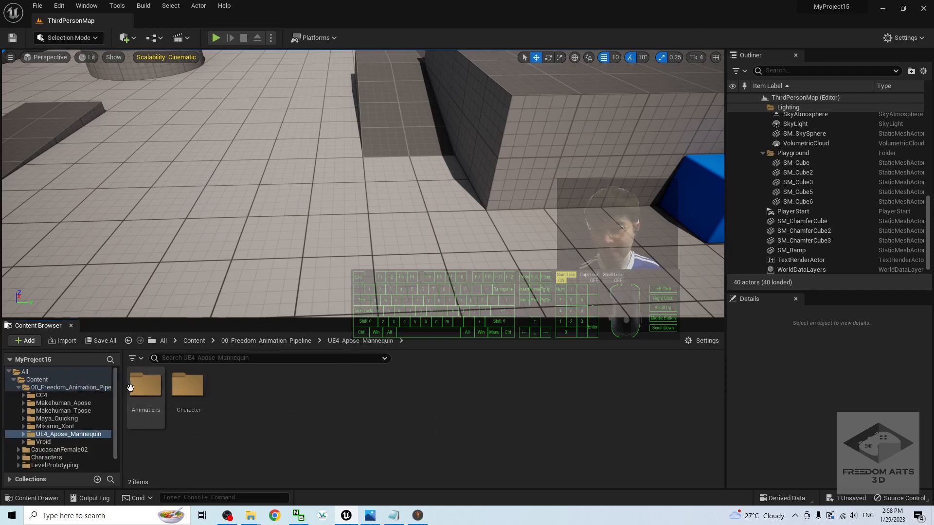
double_click(146, 387)
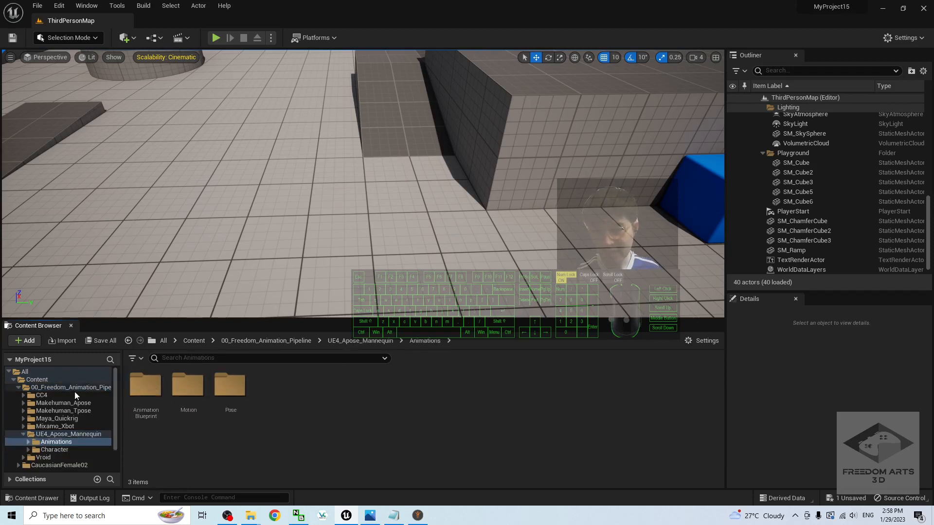
double_click(146, 387)
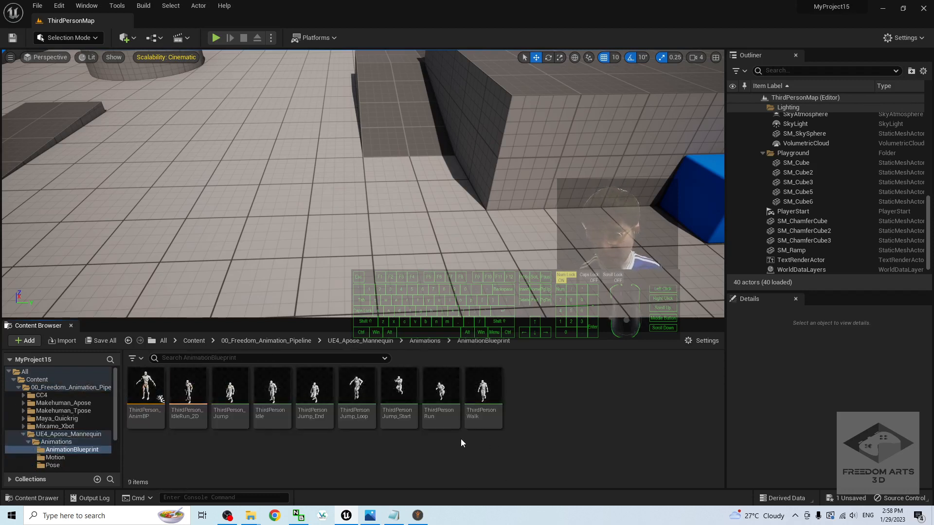
Step: Start Duplicate and Retarget for the ThirdPerson_AnimBP blueprint, using UE4_Apose_to_MakehumanTpose_h_IKRetargeter as the IK Retargeter
mouse_move(148, 379)
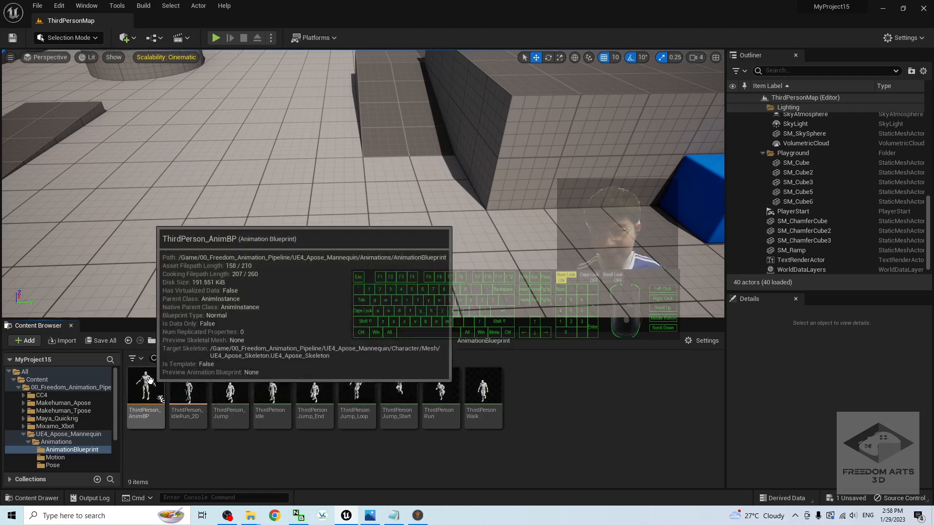
right_click(149, 380)
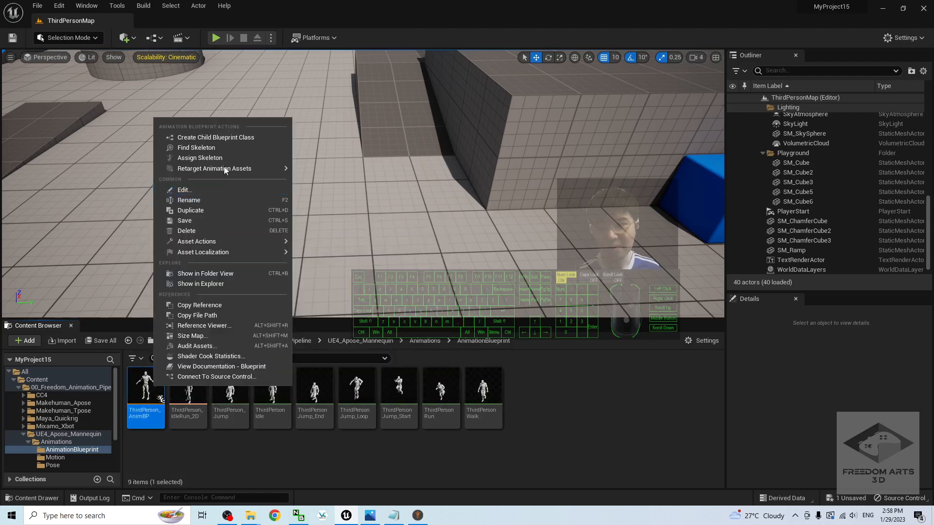
mouse_move(226, 169)
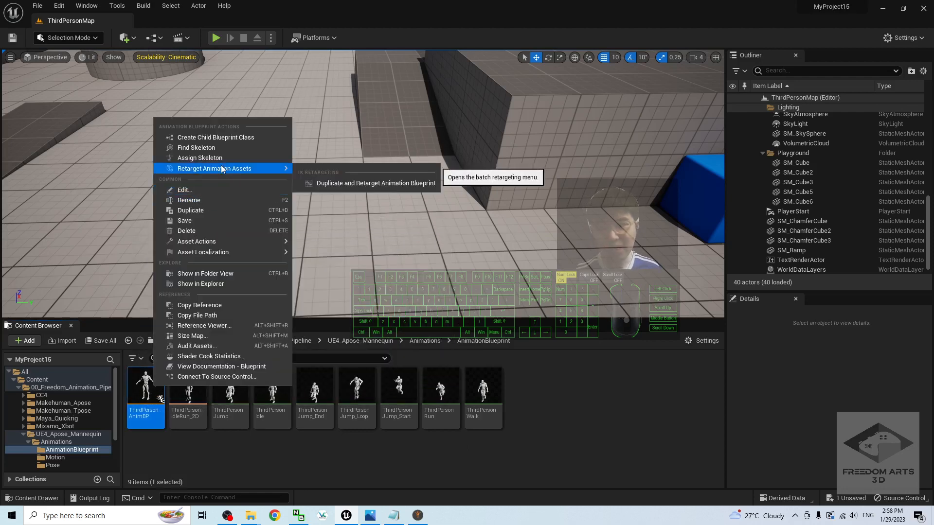
click(350, 184)
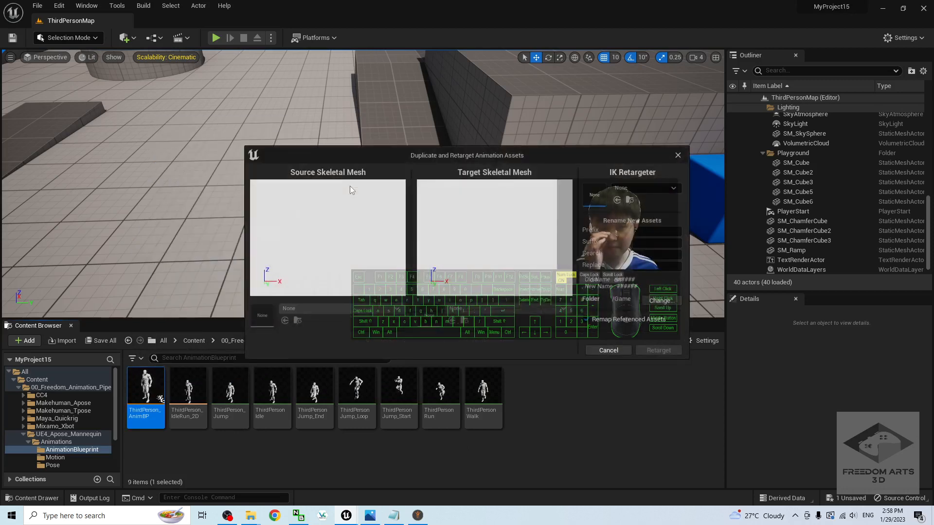
click(639, 189)
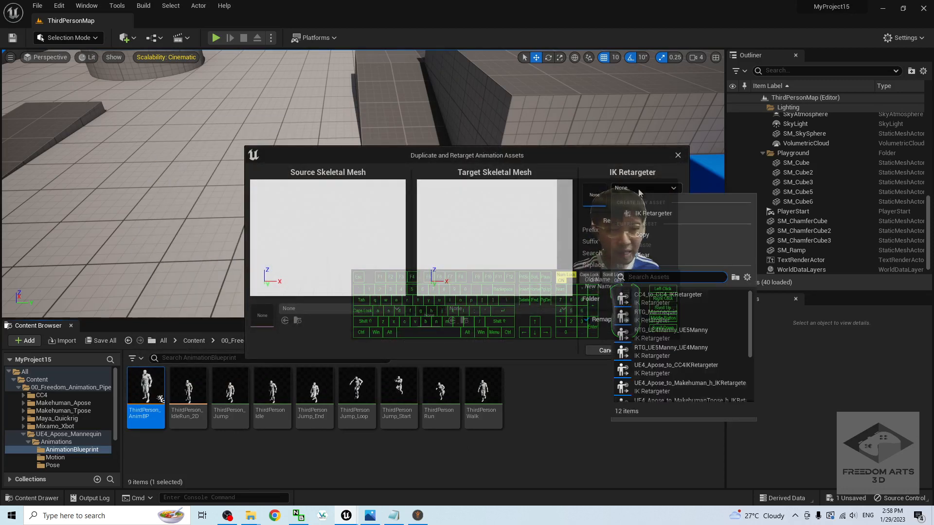
drag(751, 312, 751, 340)
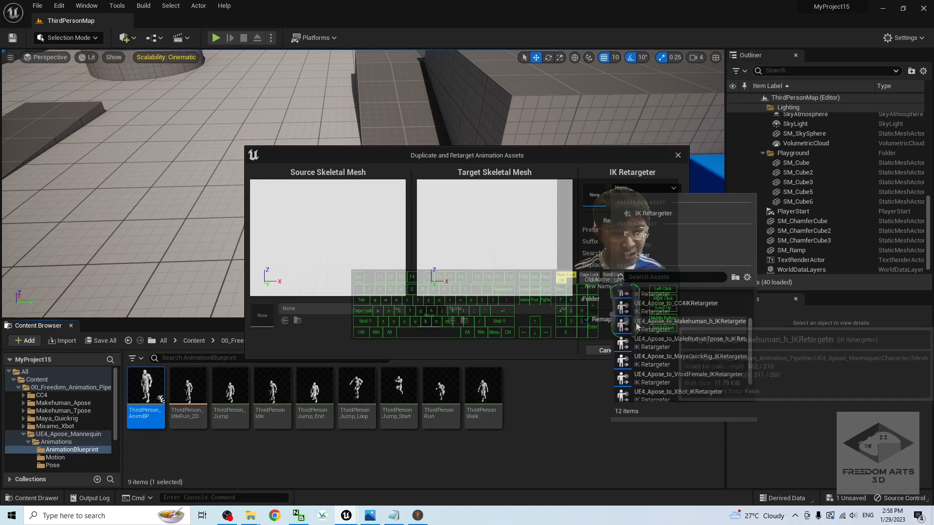
click(713, 344)
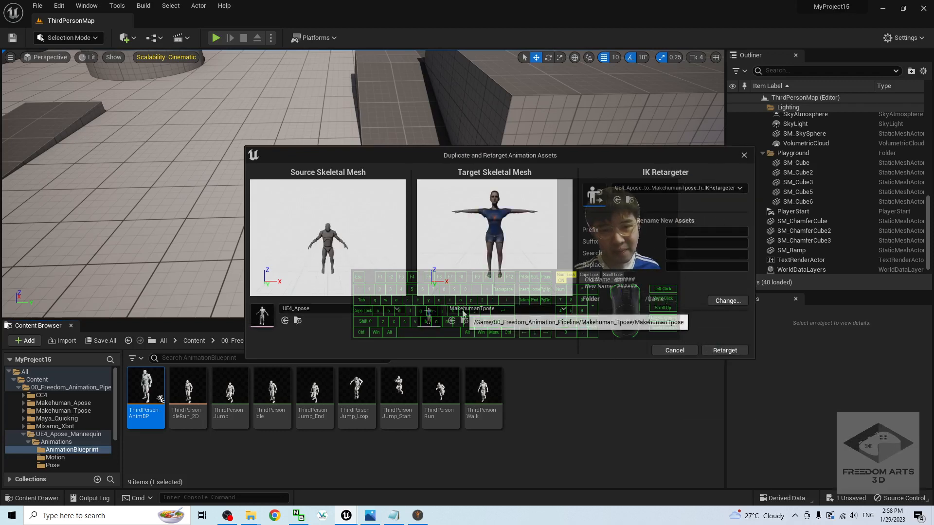
Step: Set the target skeletal mesh to CaucasianFemale02 and retarget the animation blueprint assets into the Content folder
click(509, 316)
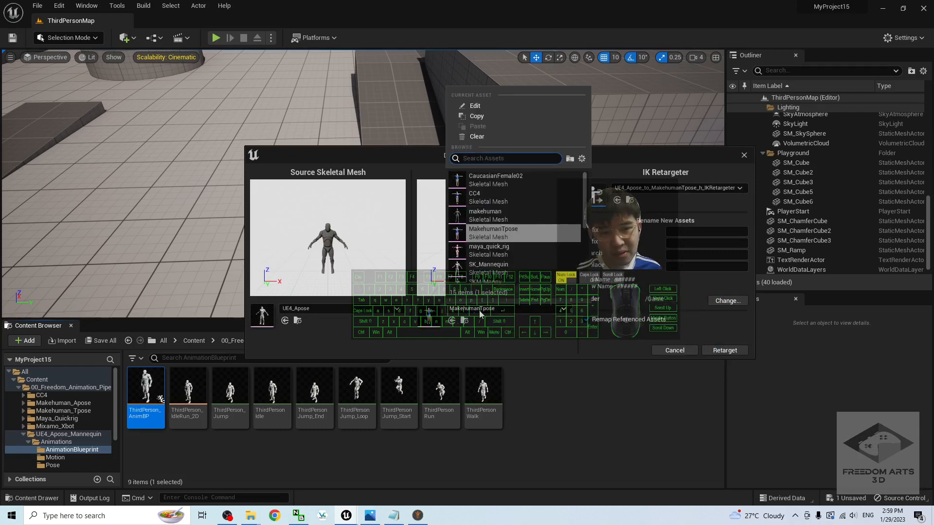
click(509, 176)
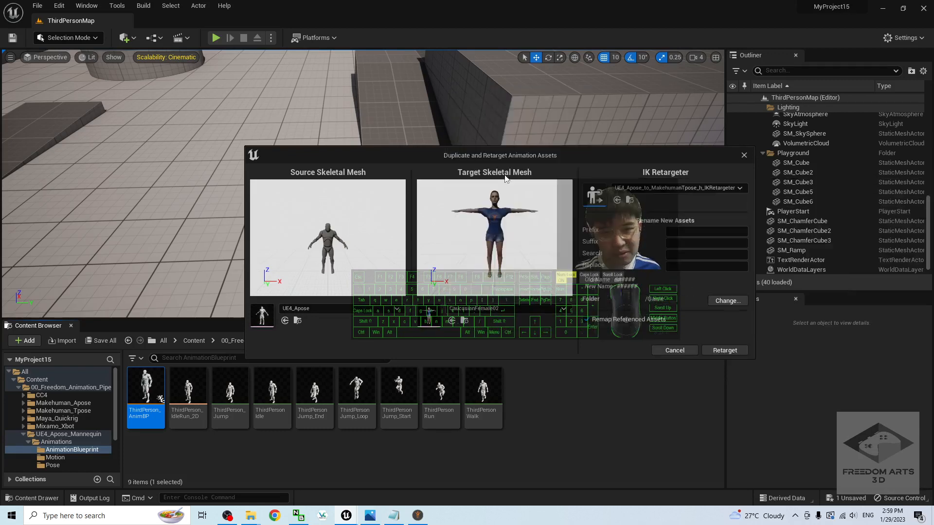
click(506, 310)
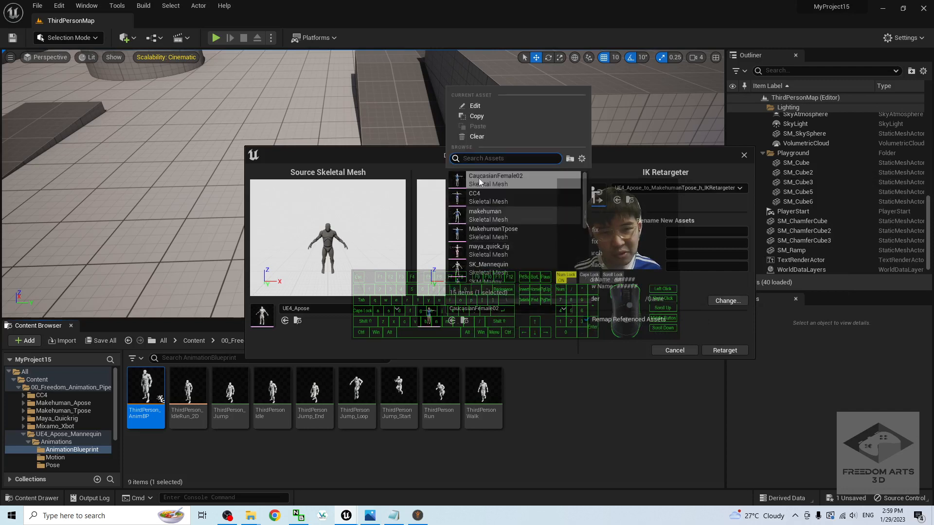
click(491, 177)
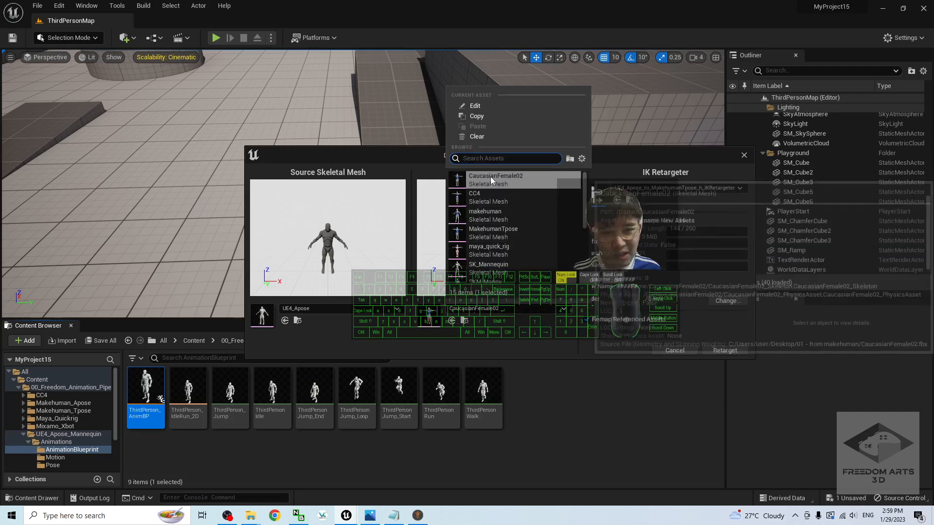
click(522, 354)
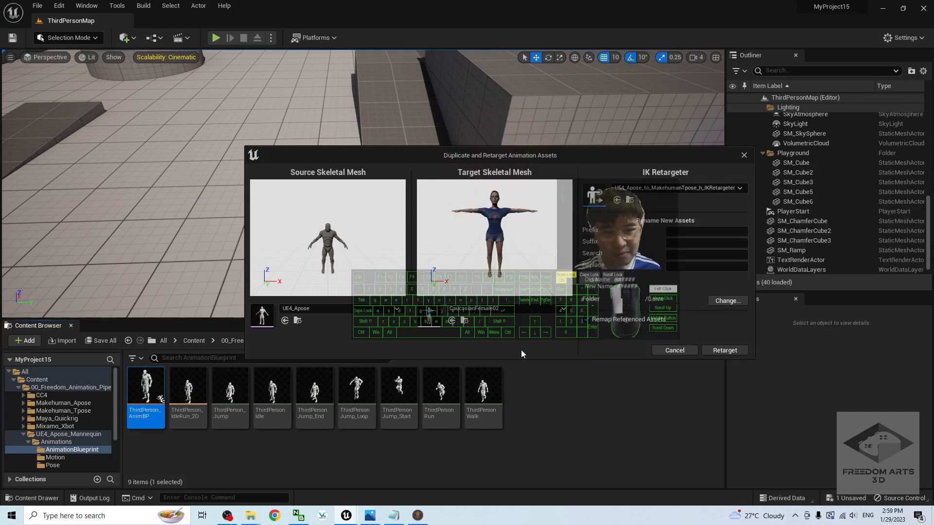
click(724, 351)
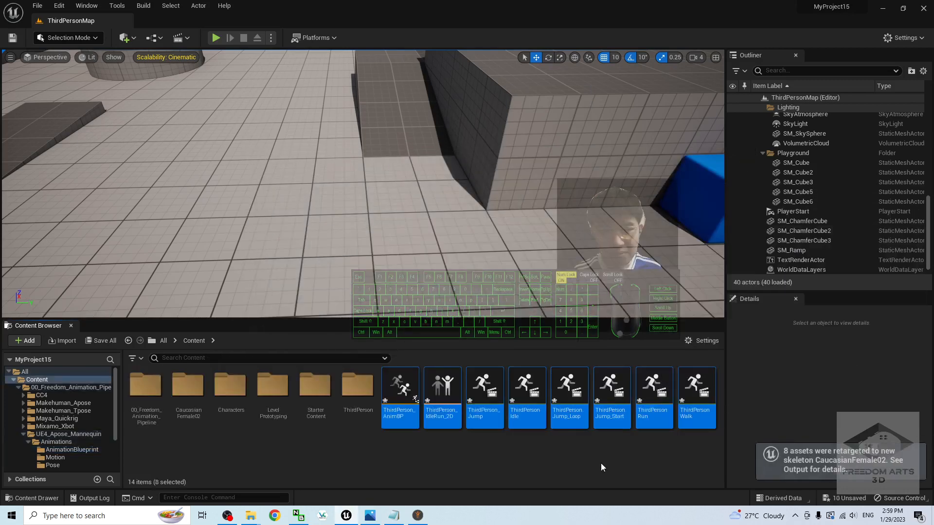
Step: Inspect the retargeted ThirdPerson animation assets, opening the Walk animation, and clear the selection
scroll(665, 448, down, 1)
scroll(660, 453, up, 1)
scroll(707, 434, down, 1)
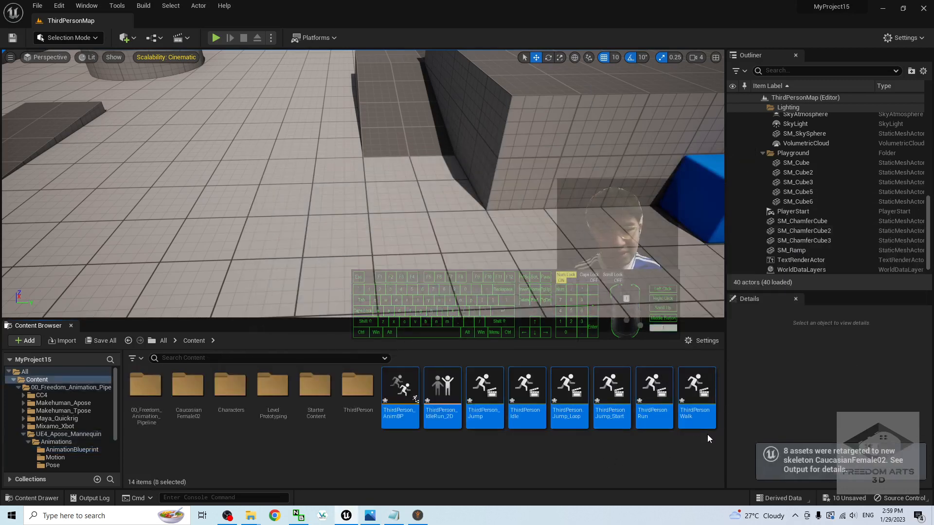
double_click(703, 393)
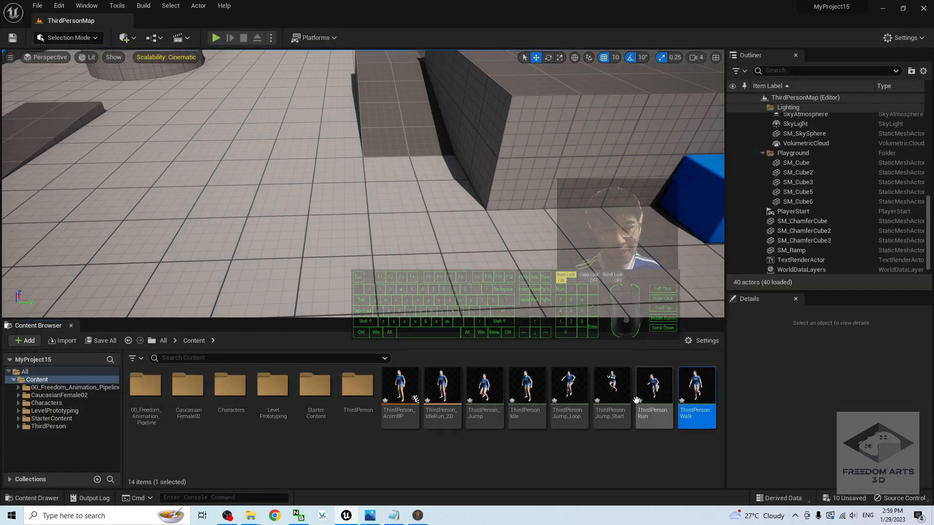
click(503, 473)
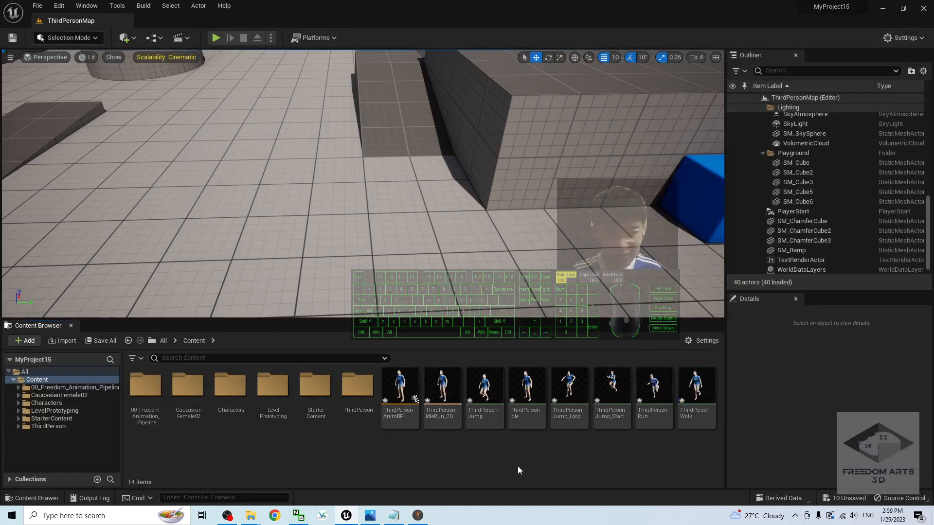
Step: Rename the retargeted animation blueprint as ThirdPerson_AnimBP_CaucasianFemale02
click(393, 410)
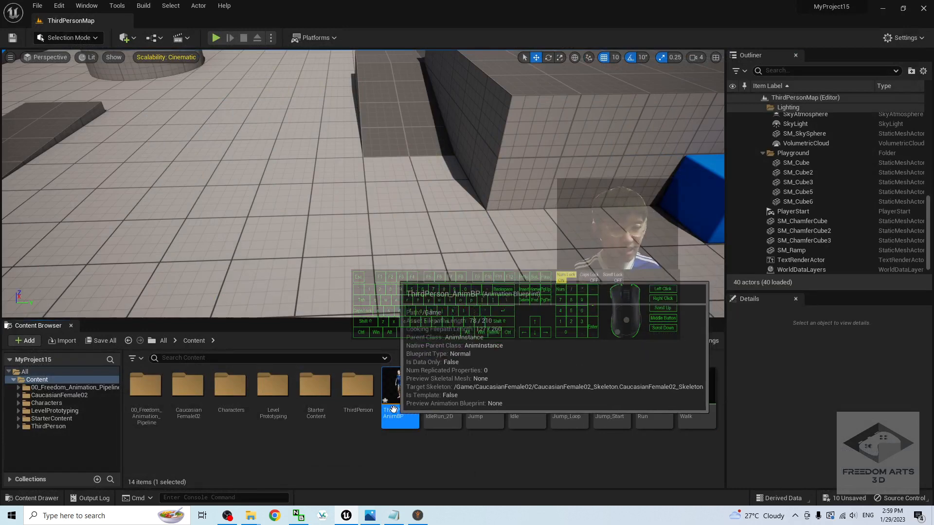
key(F2)
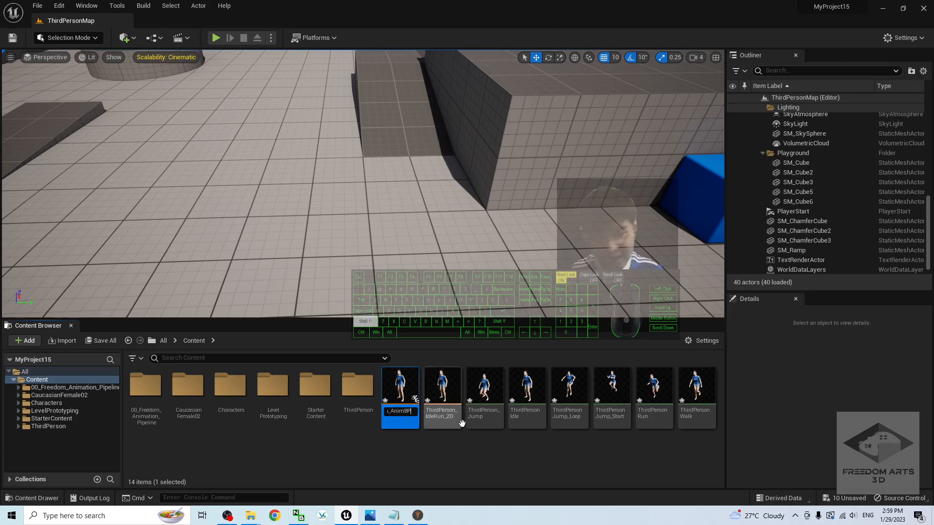
text(_)
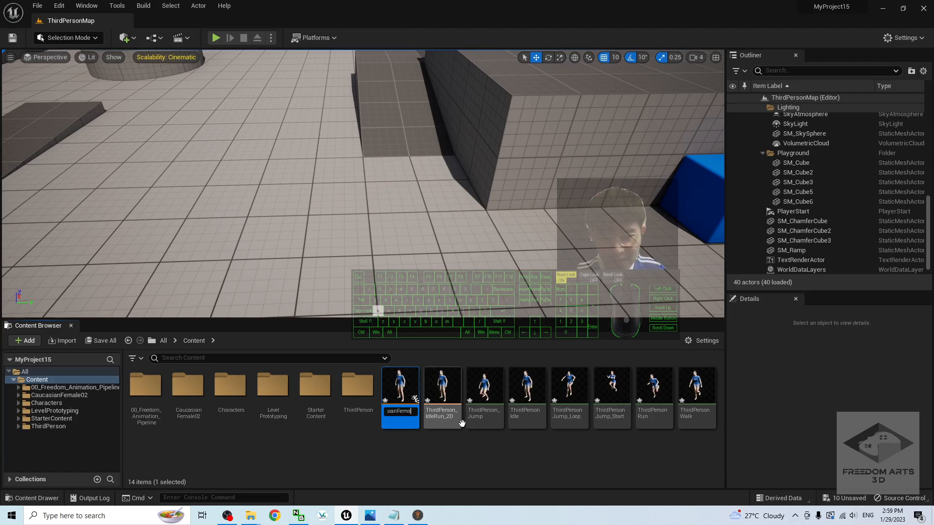
text(CaucasianFemale02)
key(Return)
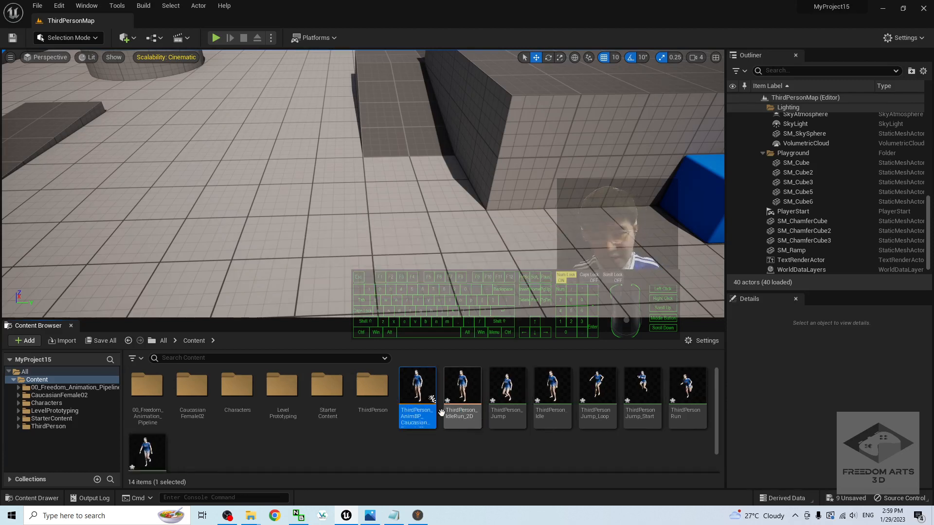
Step: Move all retargeted ThirdPerson assets from Content into the Animation folder of CaucasianFemale02
scroll(424, 434, up, 1)
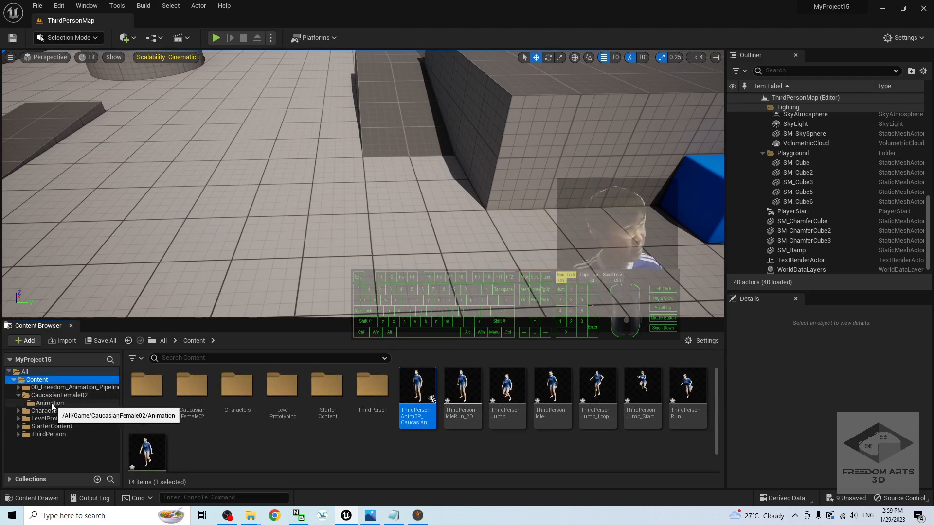
scroll(460, 401, down, 1)
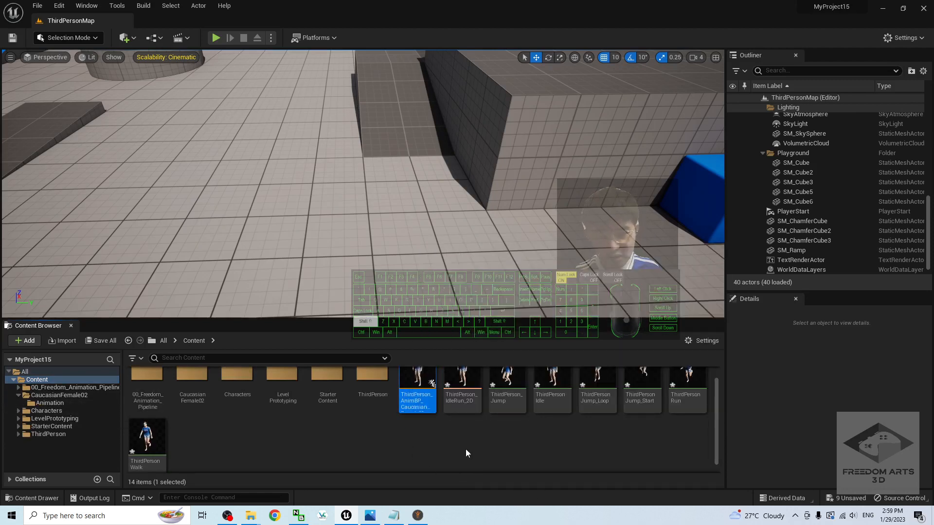
shift+click(165, 451)
drag(419, 379, 48, 405)
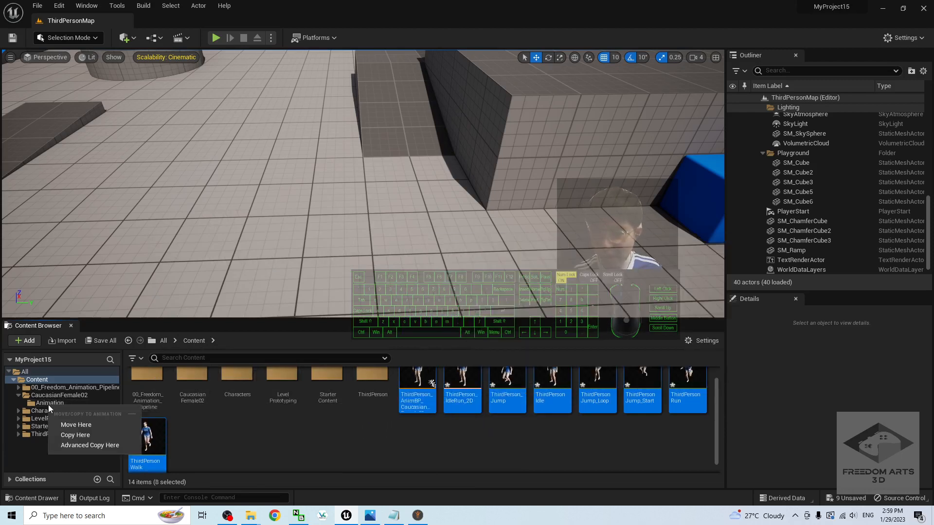
click(87, 425)
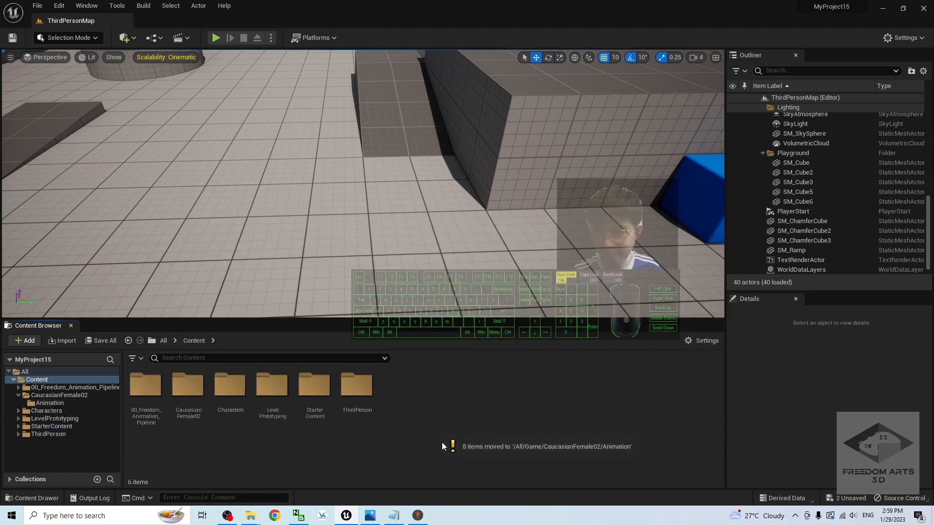
Step: Play-test the level with the default mannequin, running and jumping around the ramp, and stop the play session
scroll(477, 190, down, 6)
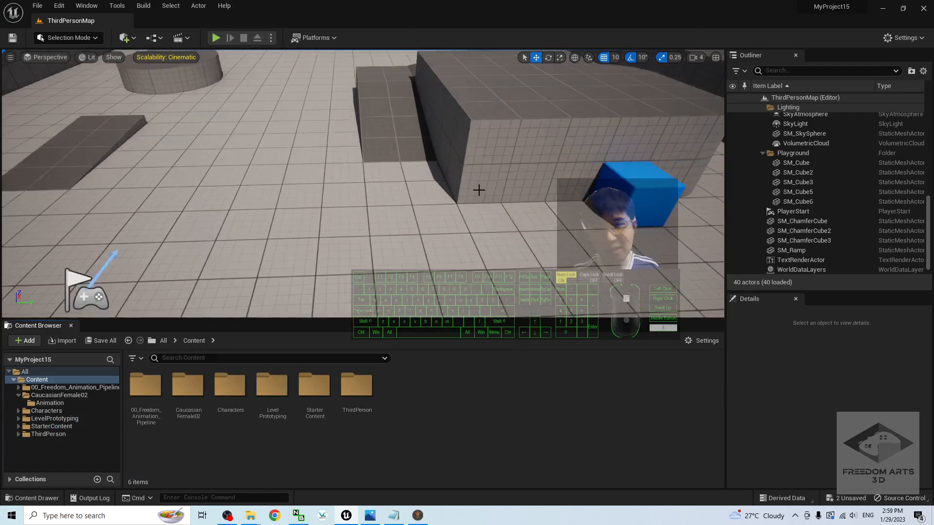
right_drag(460, 253, 466, 229)
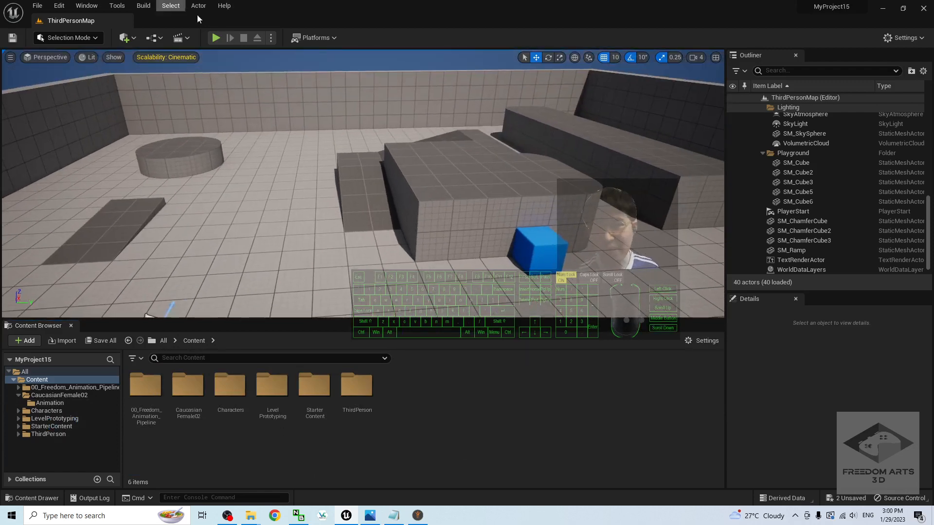
click(216, 37)
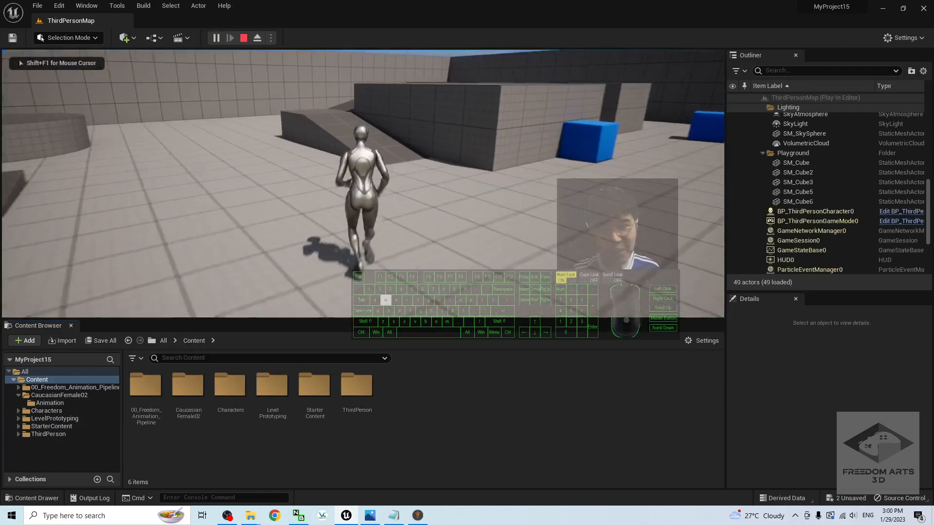
key(d)
key(w)
key(space)
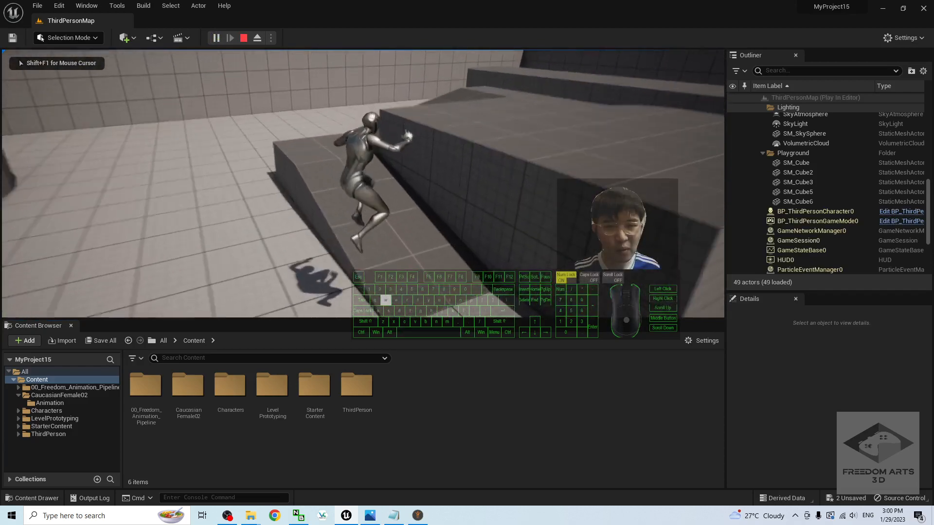
key(d)
key(s)
key(space)
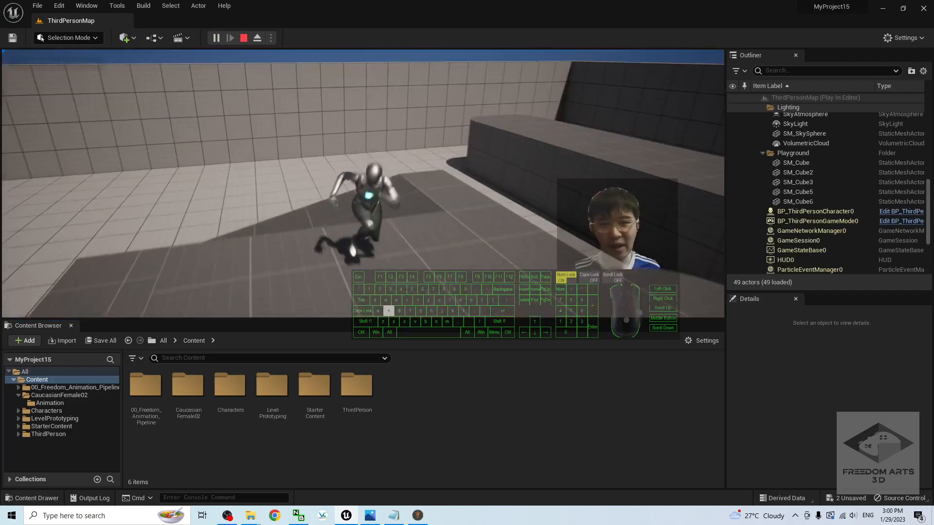
key(a)
key(s)
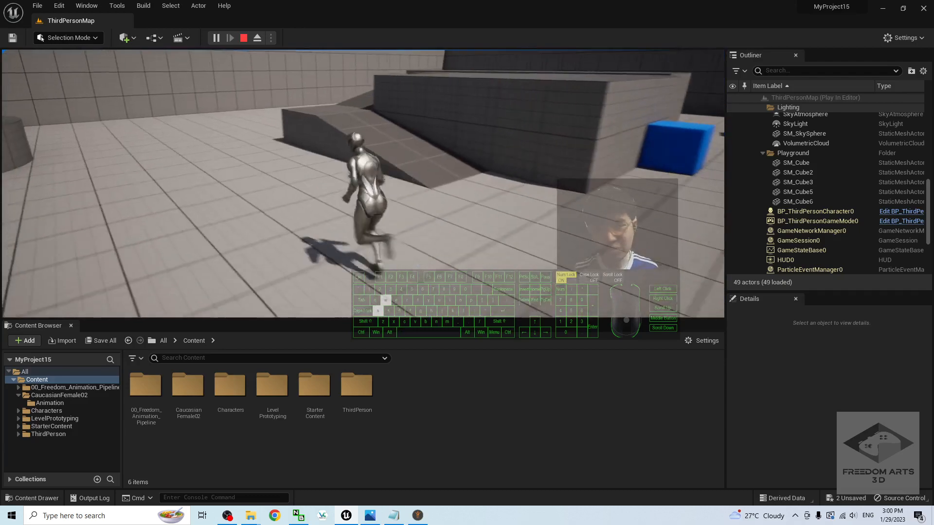
key(w)
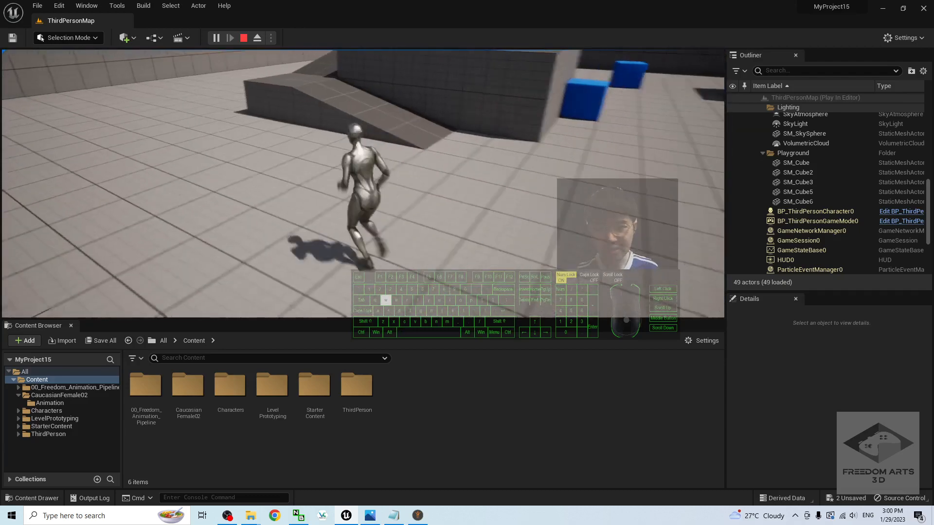
key(s)
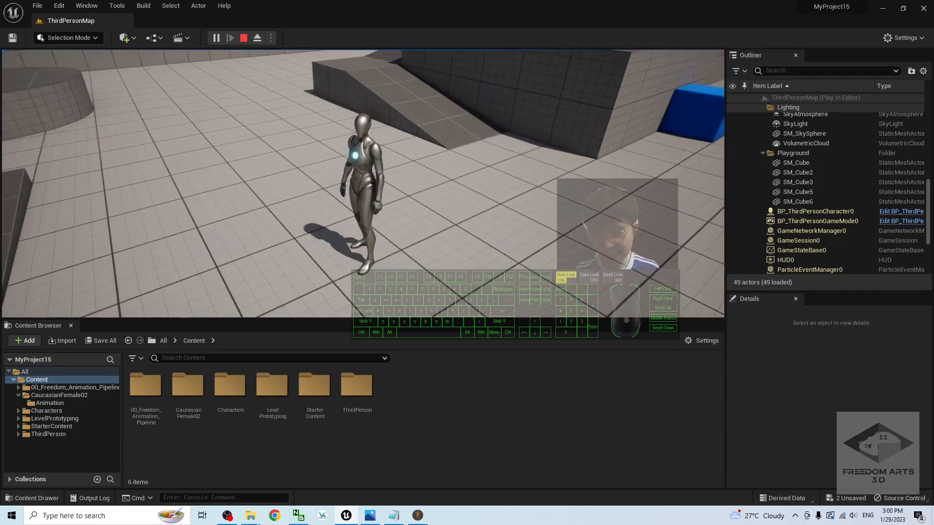
key(Escape)
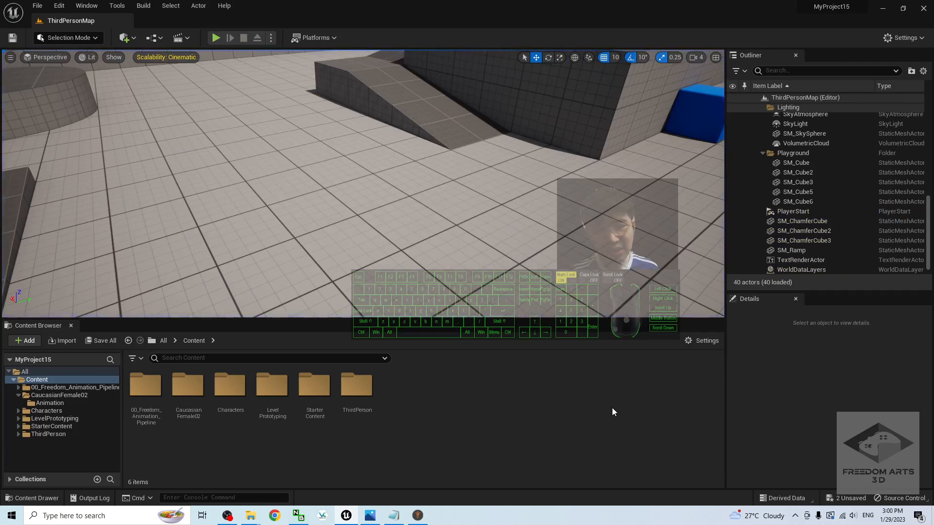
Step: Duplicate BP_ThirdPersonCharacter in the ThirdPerson Blueprints folder as BP_ThirdPersonCharacter_CaucasianFemale02
double_click(356, 385)
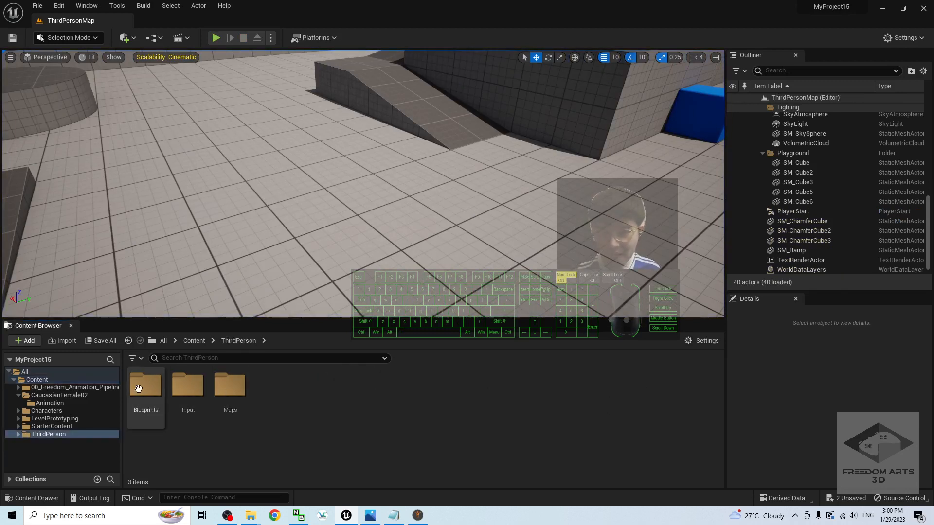
click(193, 341)
double_click(365, 386)
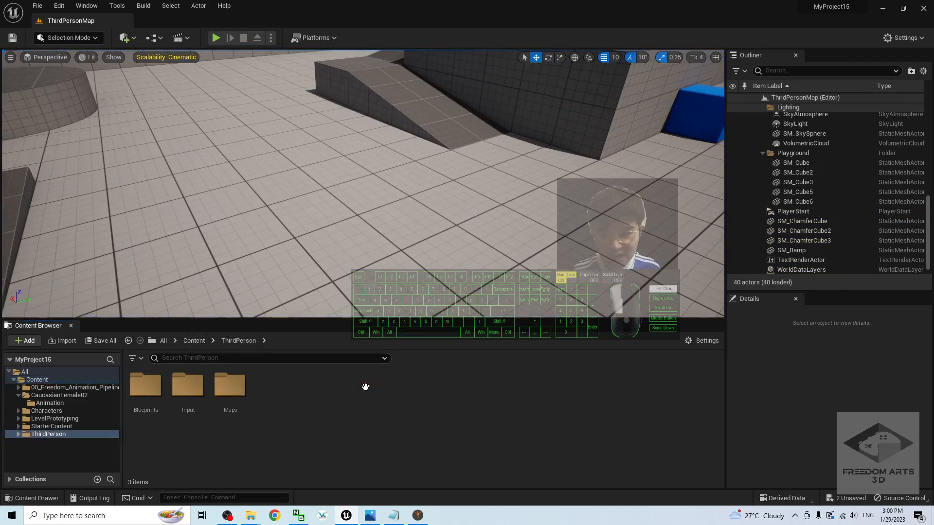
double_click(140, 397)
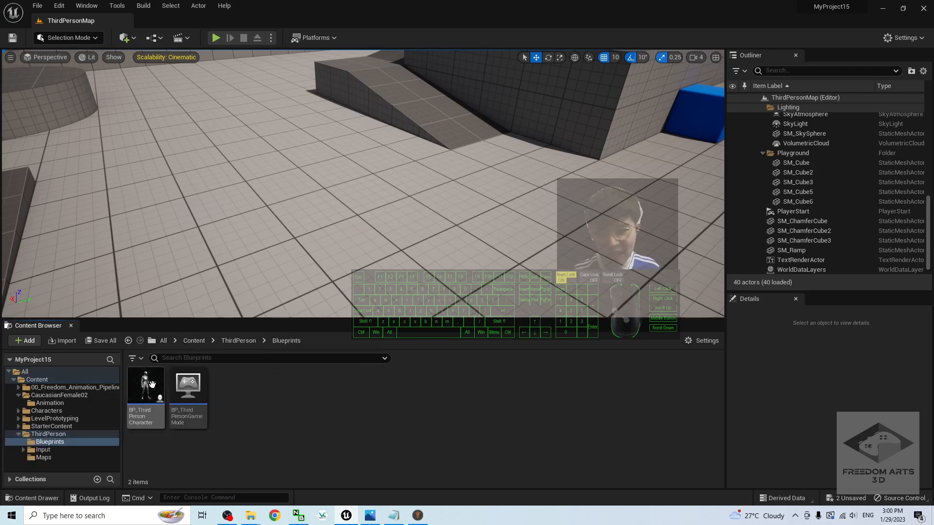
click(152, 384)
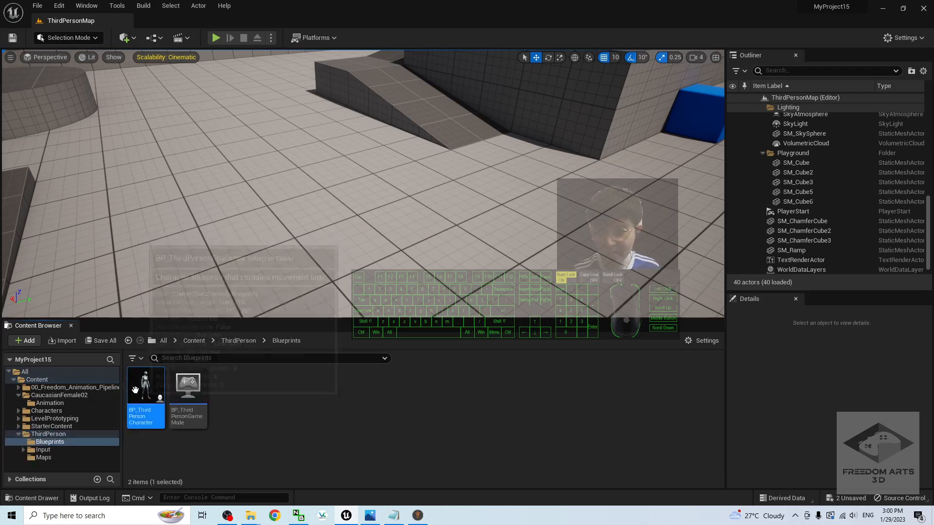
right_click(145, 392)
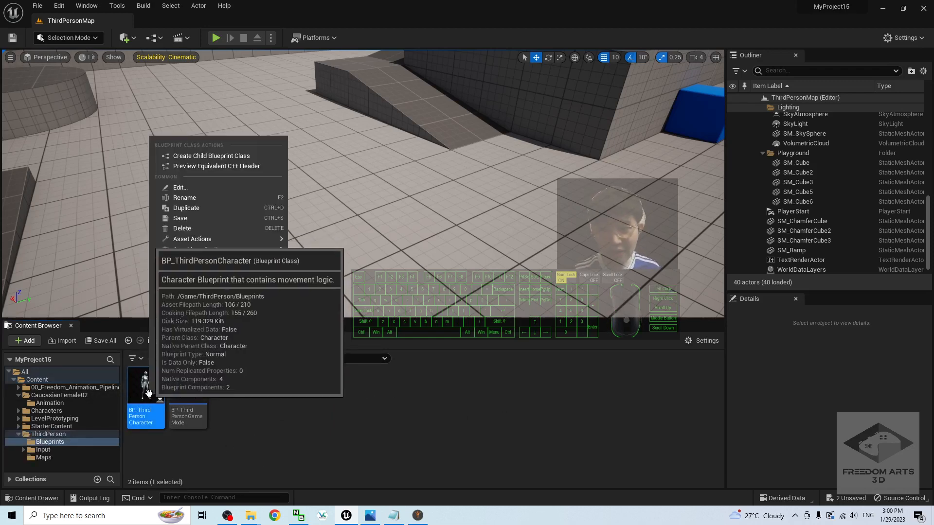
click(218, 209)
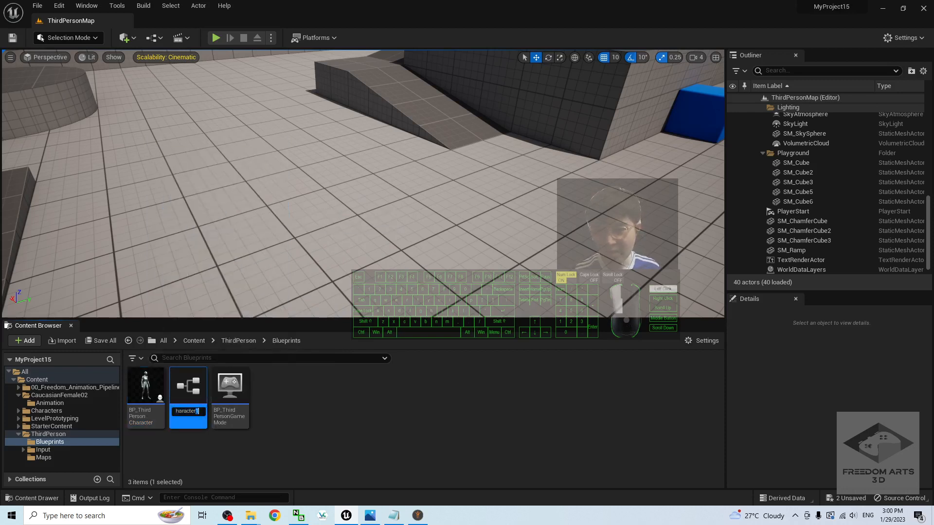
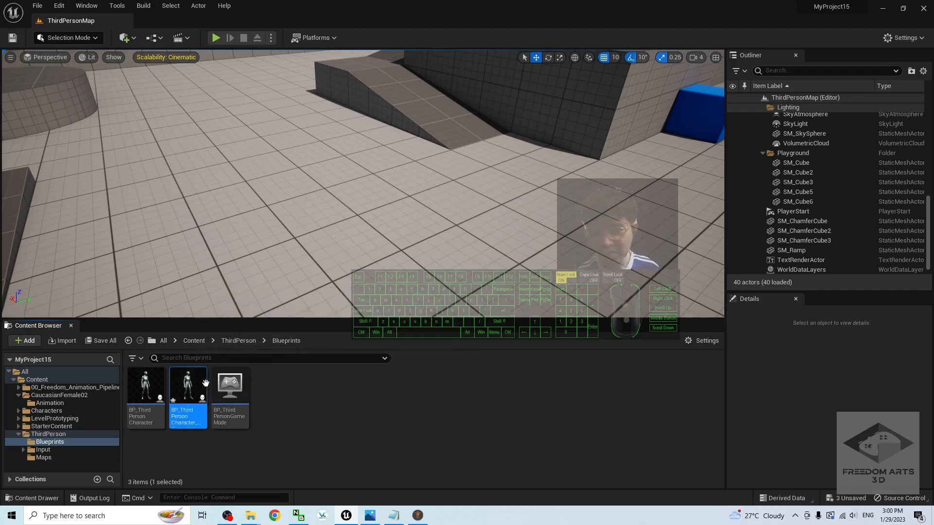
Step: Open the duplicated character blueprint and set its Mesh component's skeletal mesh asset to CaucasianFemale02
double_click(190, 387)
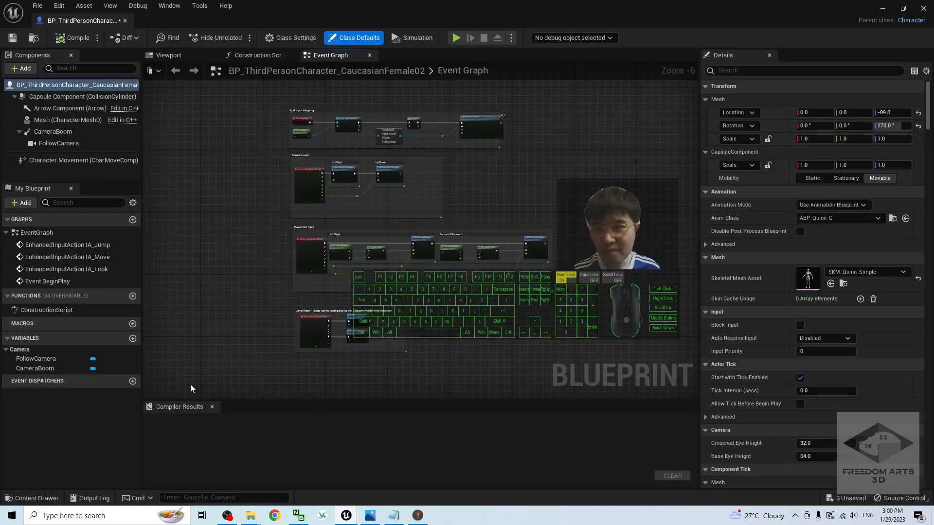
click(71, 118)
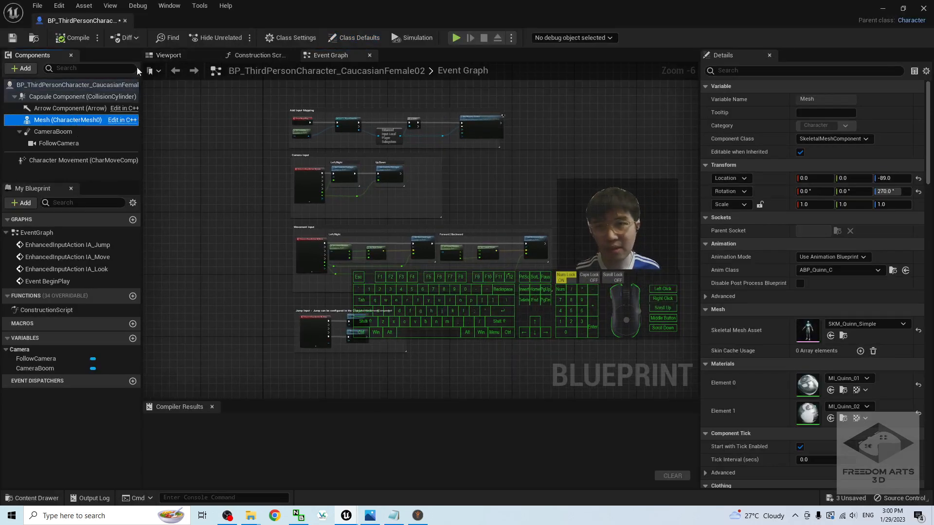
click(179, 57)
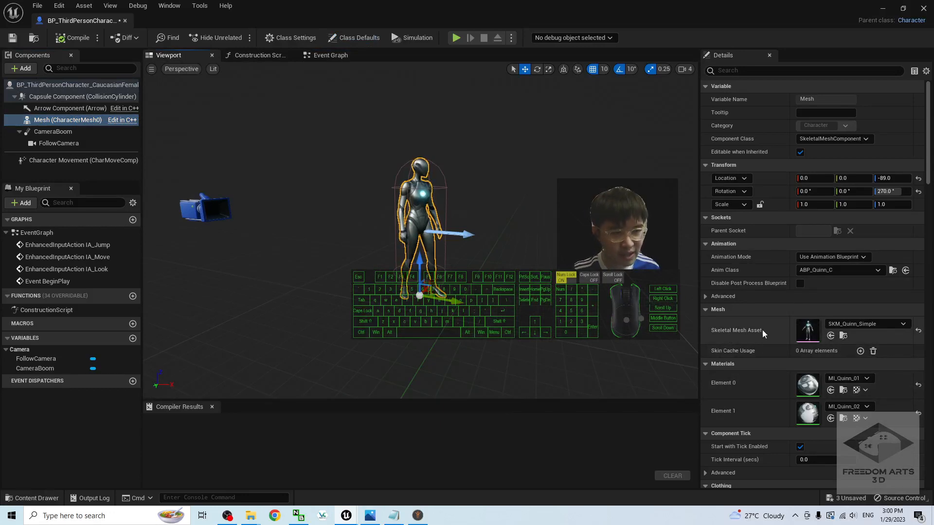
scroll(506, 256, up, 5)
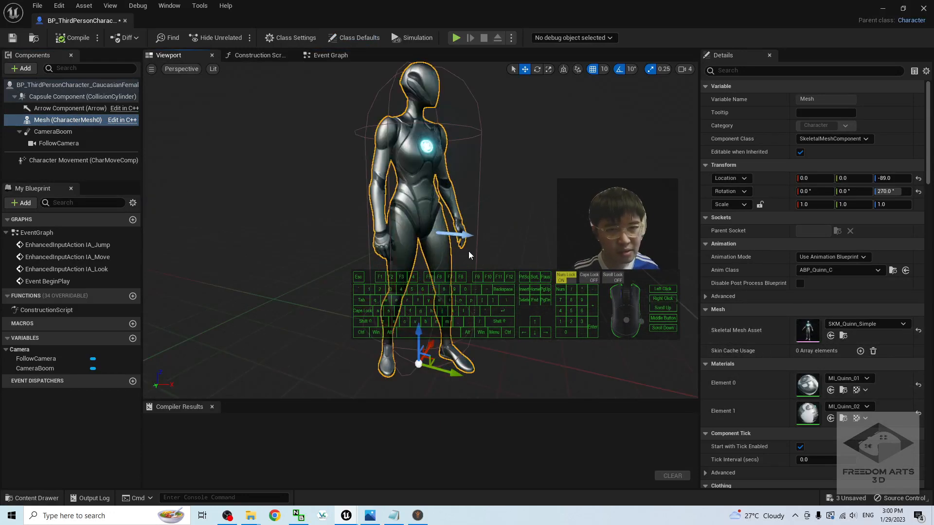
click(840, 324)
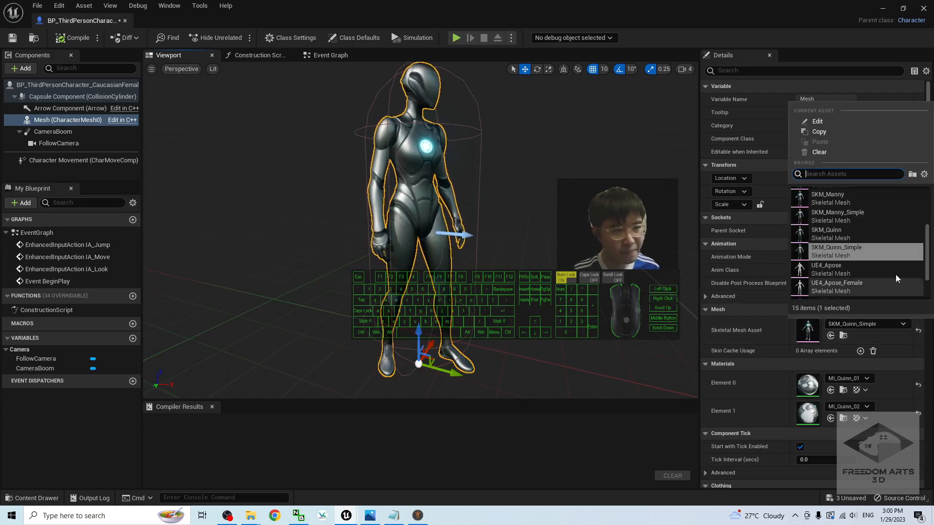
scroll(904, 236, up, 3)
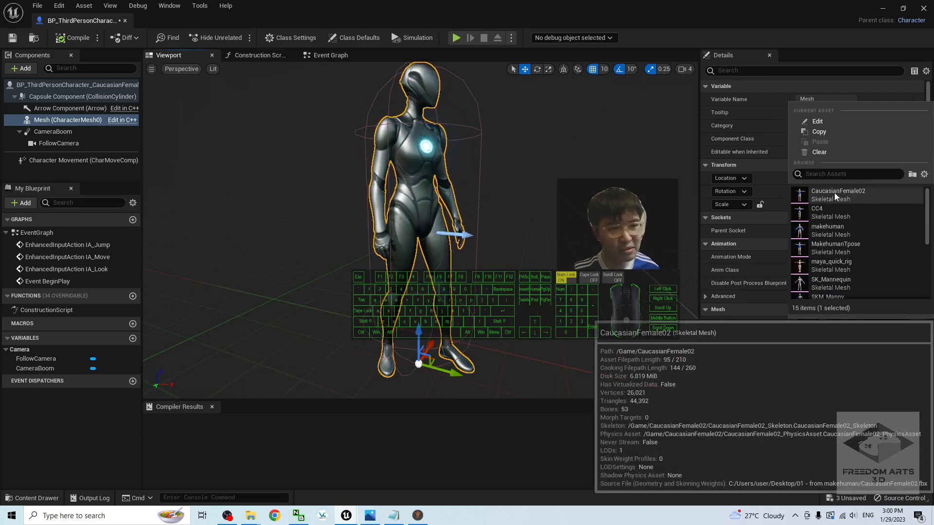
click(860, 191)
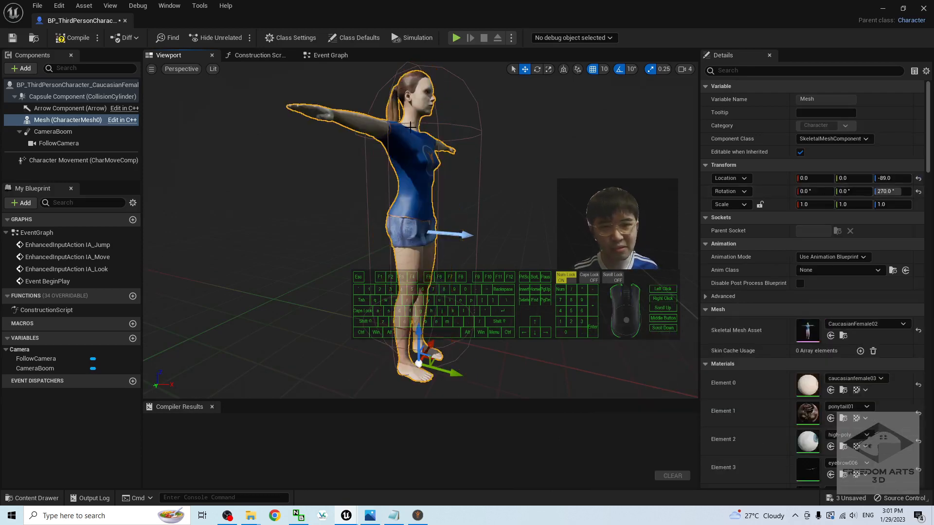
alt+drag(560, 244, 525, 255)
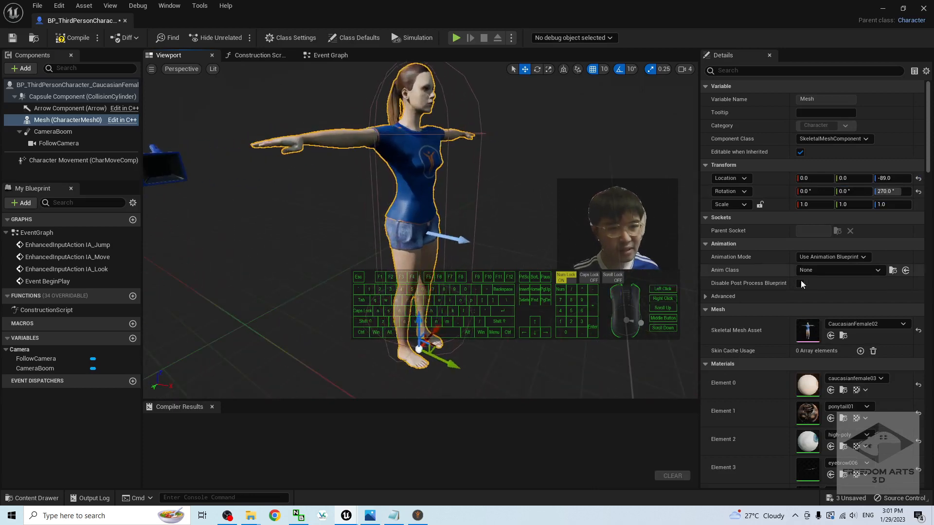
Step: Set the mesh's Anim Class to ThirdPerson_AnimBP_CaucasianFemale02, then compile, save and close the character blueprint
click(819, 273)
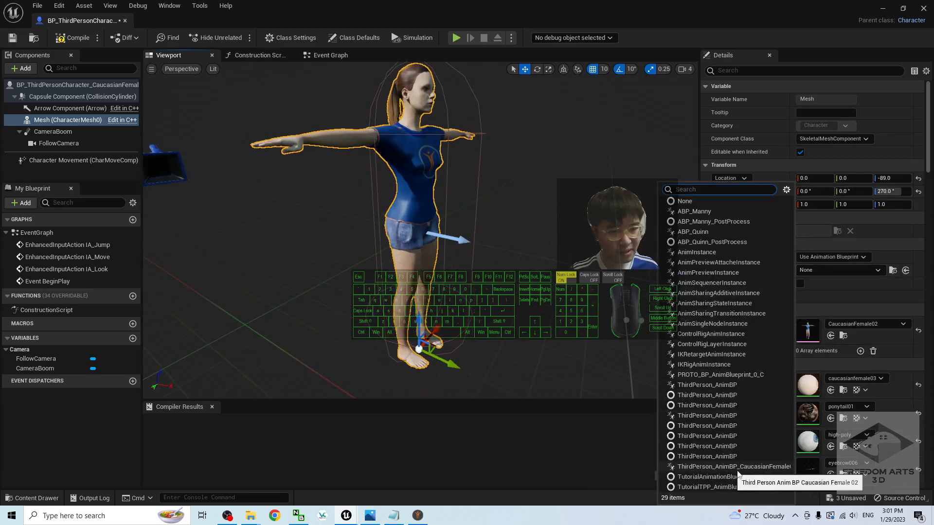
click(781, 467)
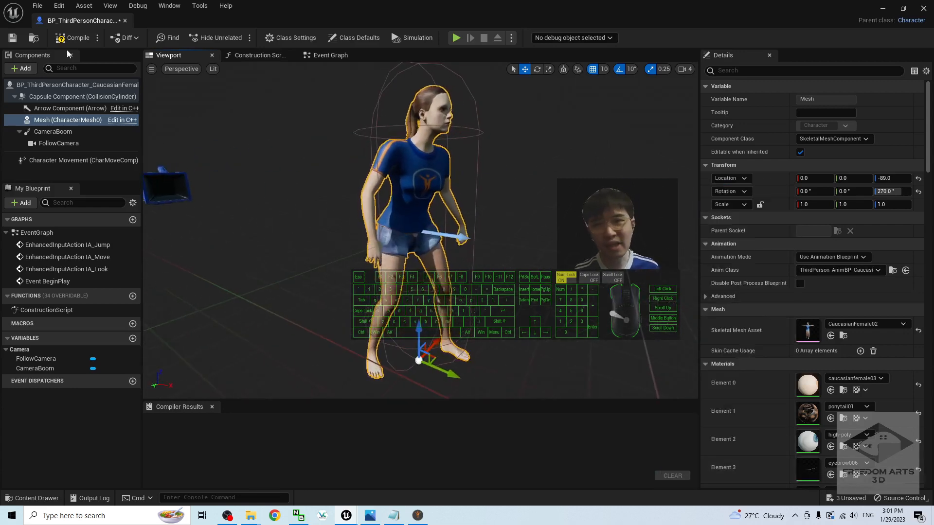
click(78, 34)
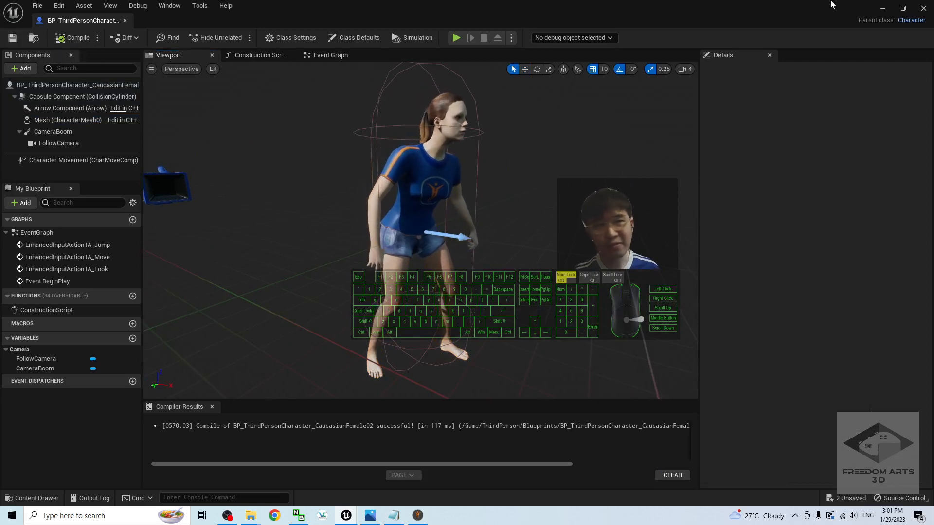
click(923, 8)
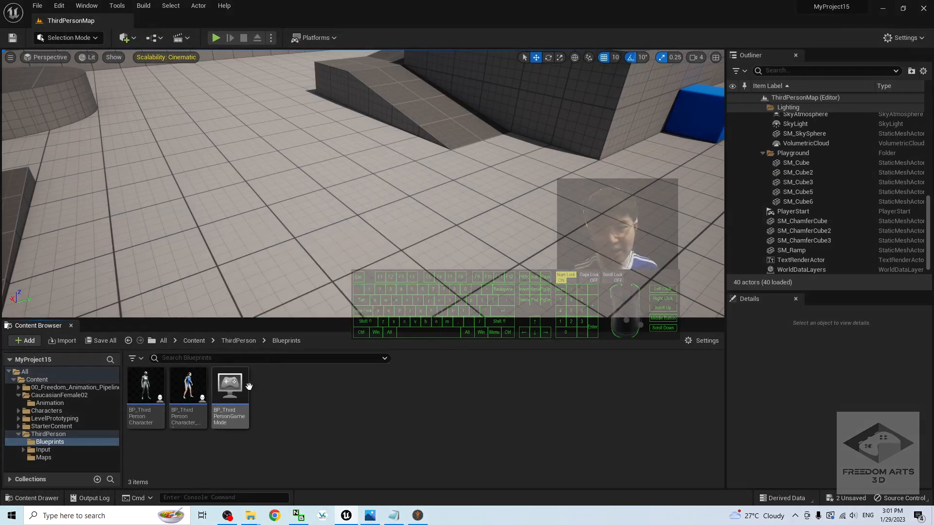
Step: Set the Default Pawn Class of BP_ThirdPersonGameMode to BP_ThirdPersonCharacter_CaucasianFemale02, then save and close the blueprint
double_click(231, 394)
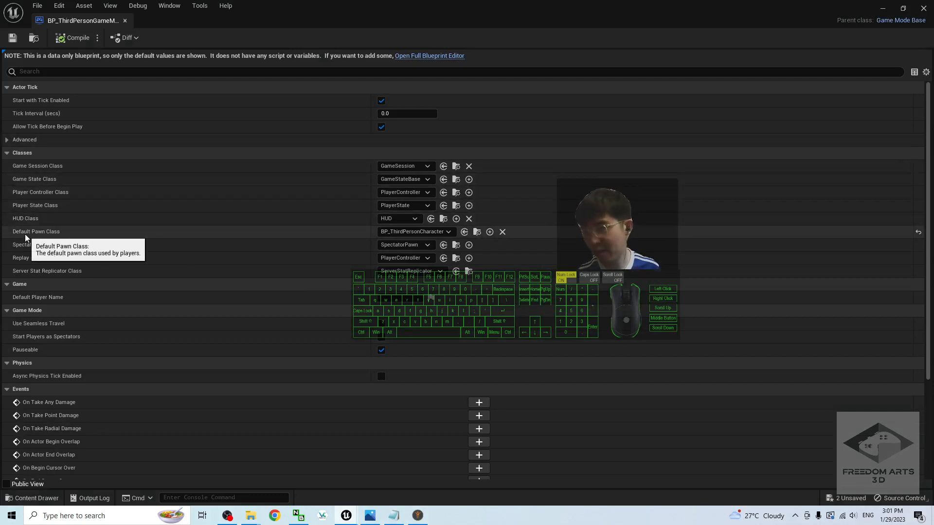
click(396, 232)
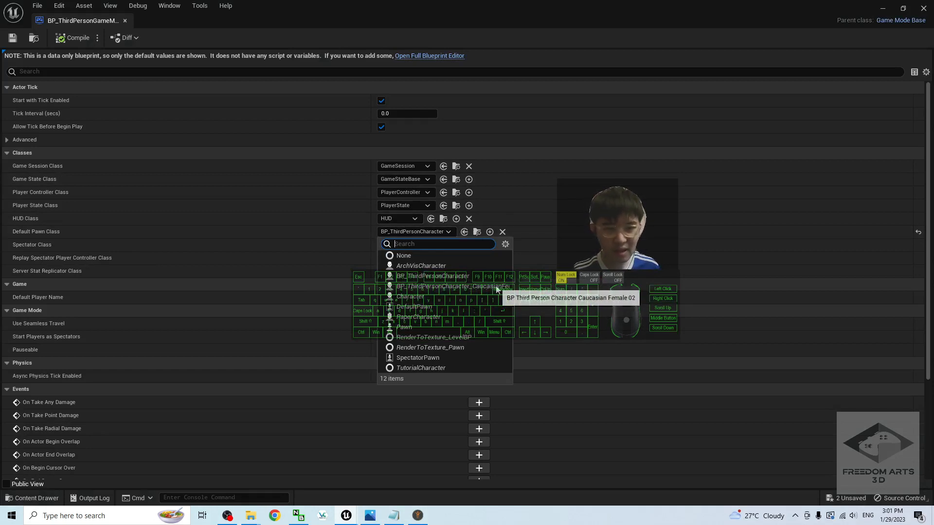
click(496, 287)
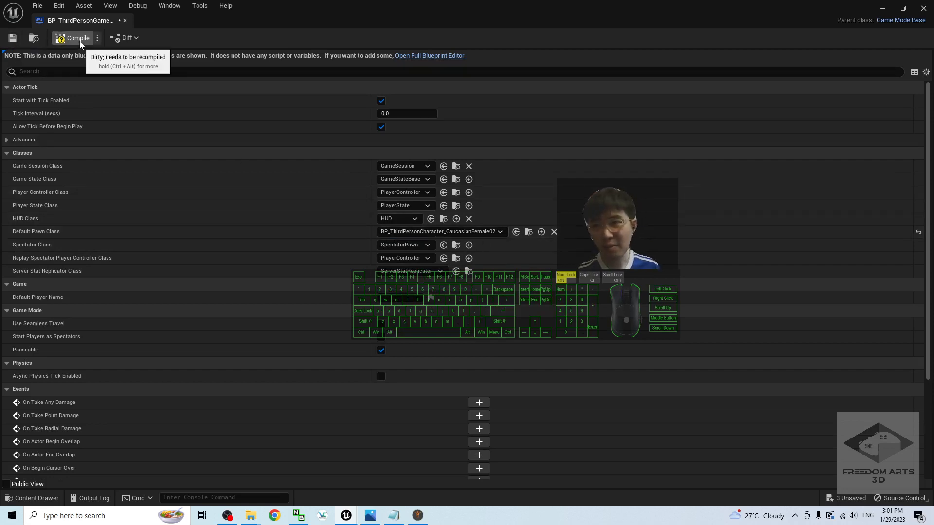
click(9, 42)
click(923, 8)
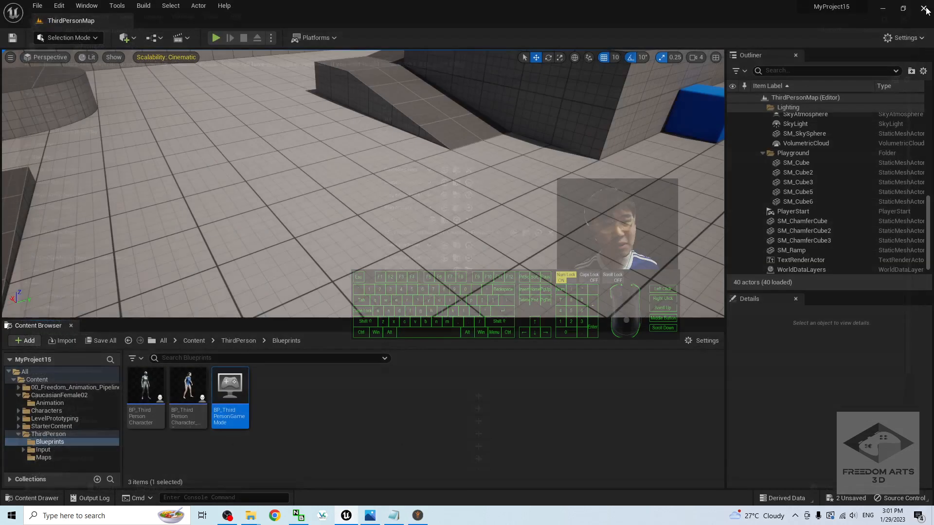
Step: Play-test the level with the female avatar, running and jumping over the ramps and blocks, and end the play session
click(216, 38)
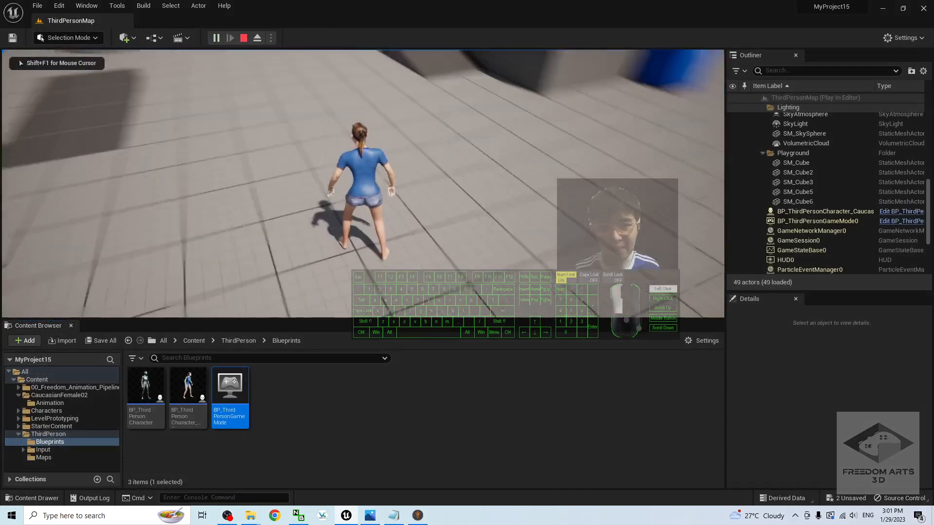
key(w)
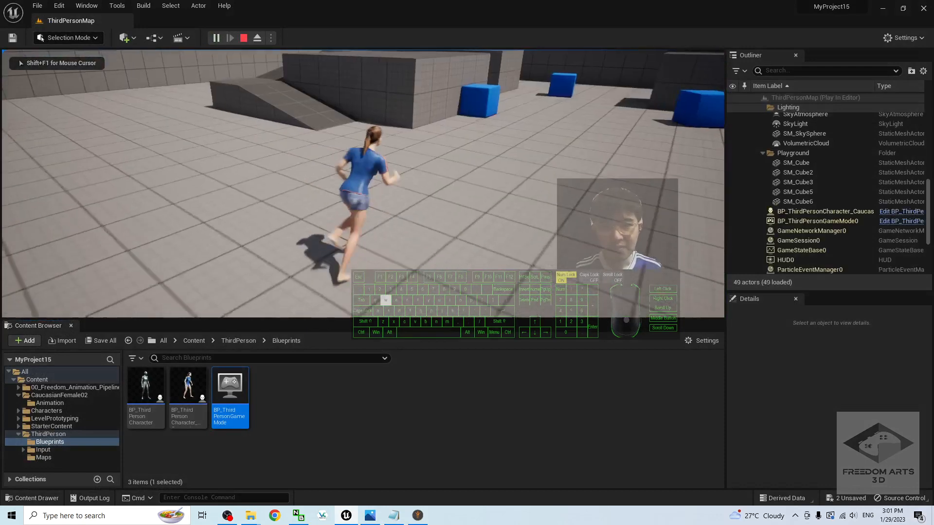
key(space)
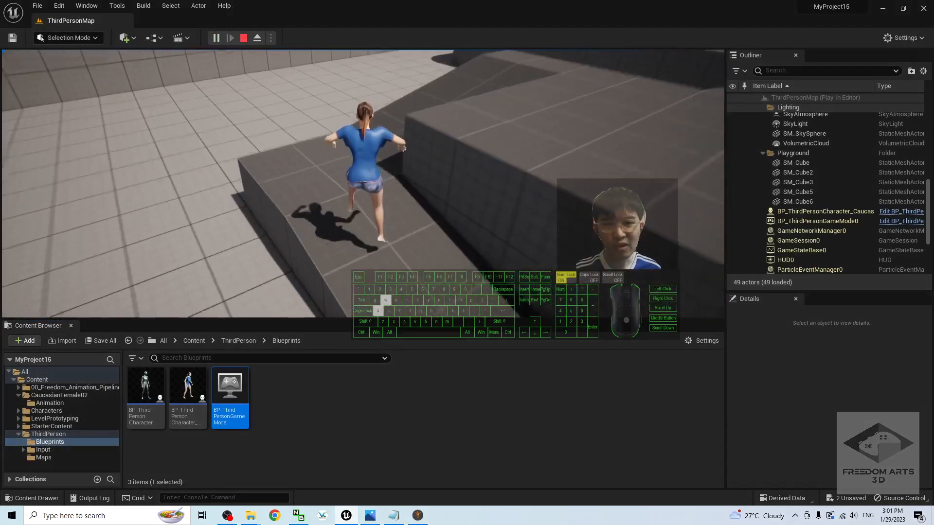
key(s)
key(d)
key(w)
key(space)
key(d)
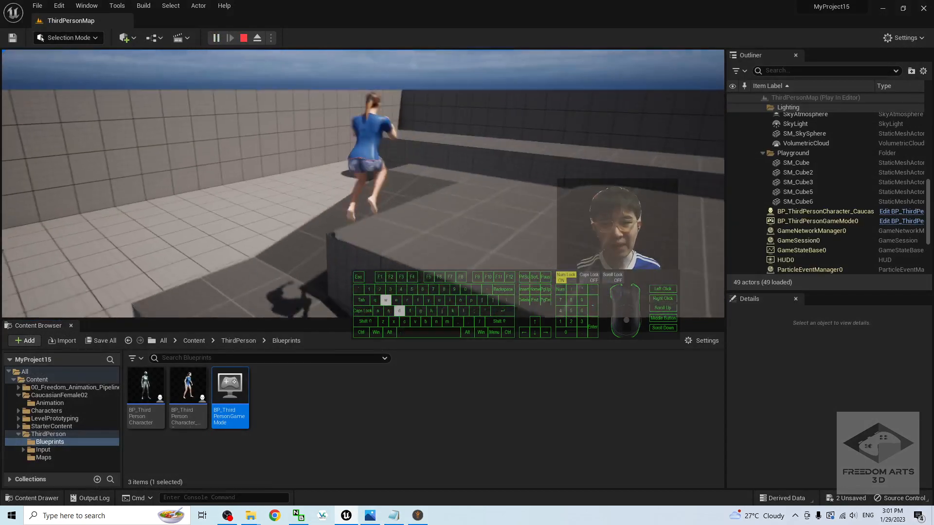
key(s)
key(a)
key(w)
key(space)
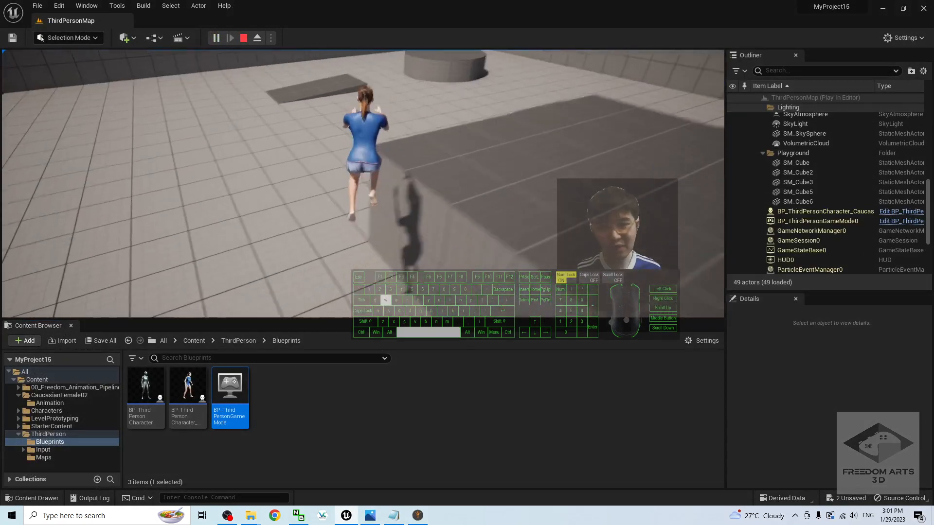
key(a)
key(s)
key(a)
key(d)
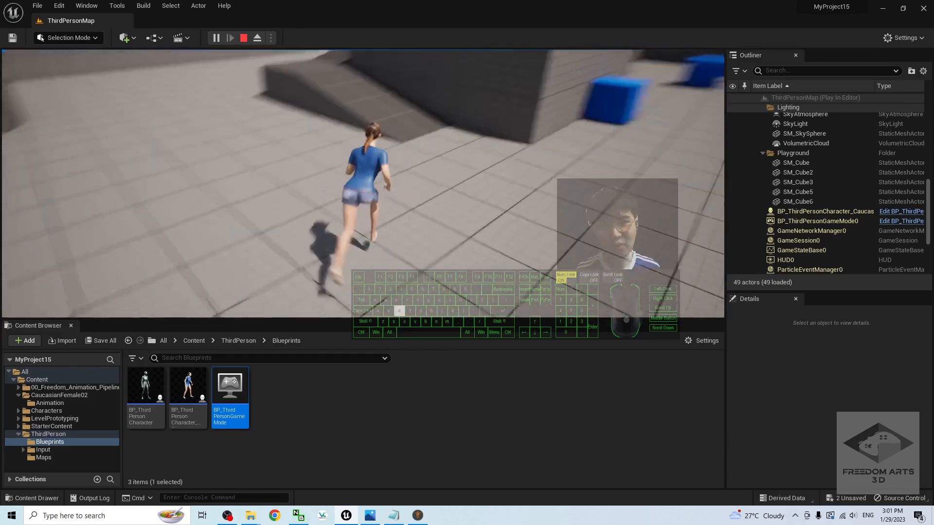
key(w)
key(space)
key(a)
key(d)
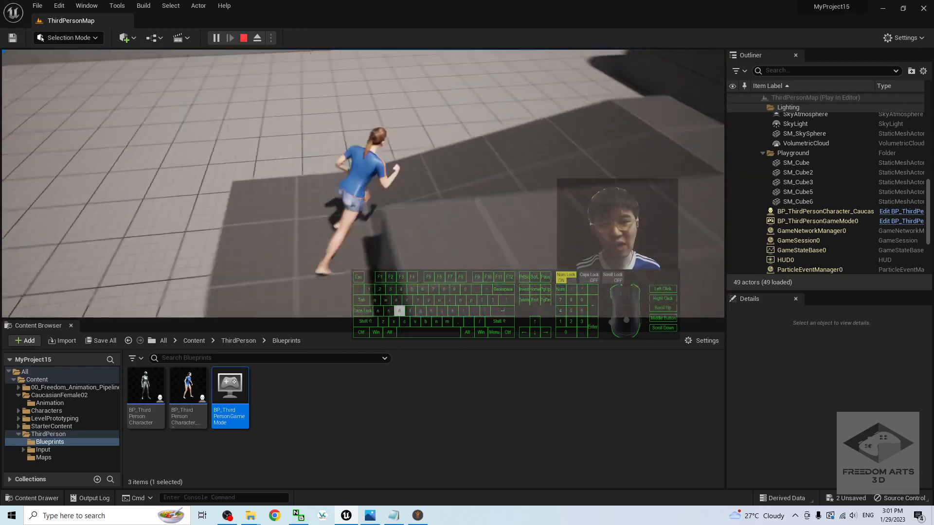
key(s)
key(space)
key(w)
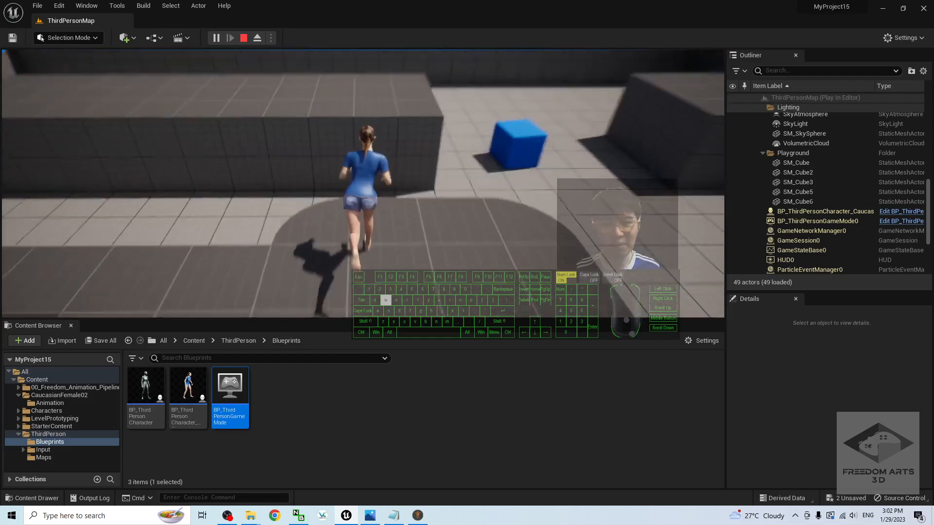
key(space)
key(s)
key(a)
key(space)
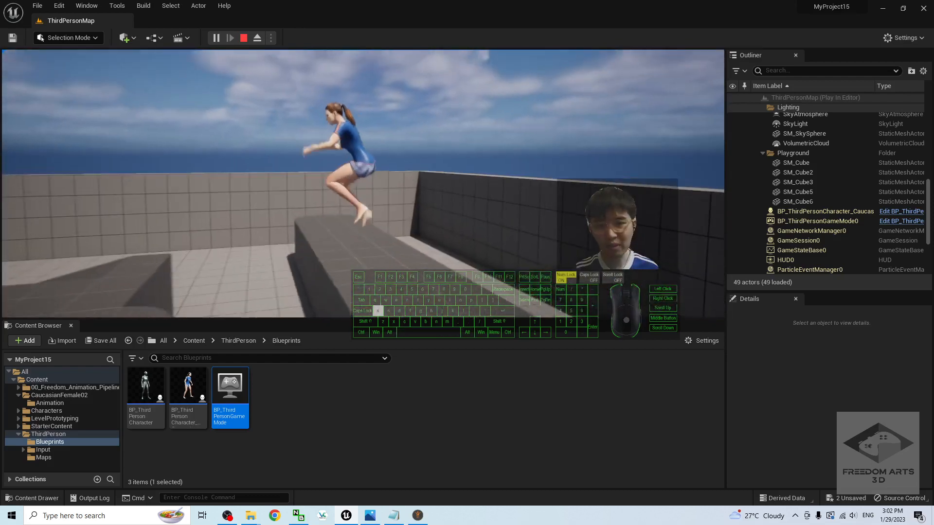
key(s)
key(a)
key(s)
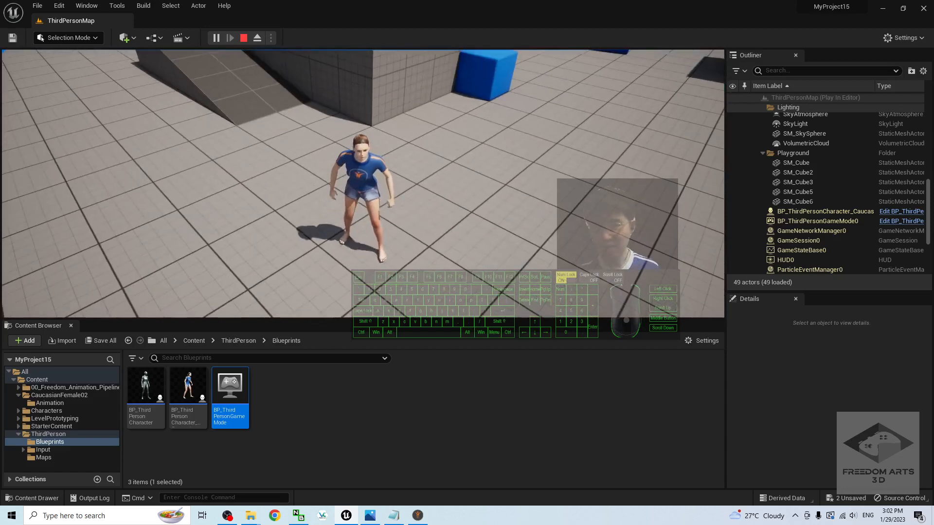
key(Escape)
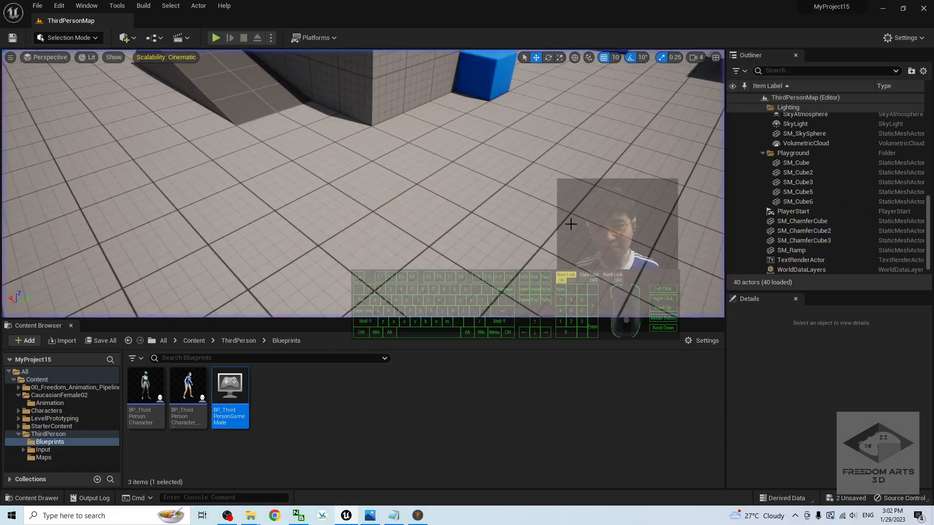
Step: Duplicate the CaucasianFemale02 character blueprint as BP_ThirdPersonCharacter_CaucasianFemale02_NPC in the ThirdPerson Blueprints folder
right_click(188, 387)
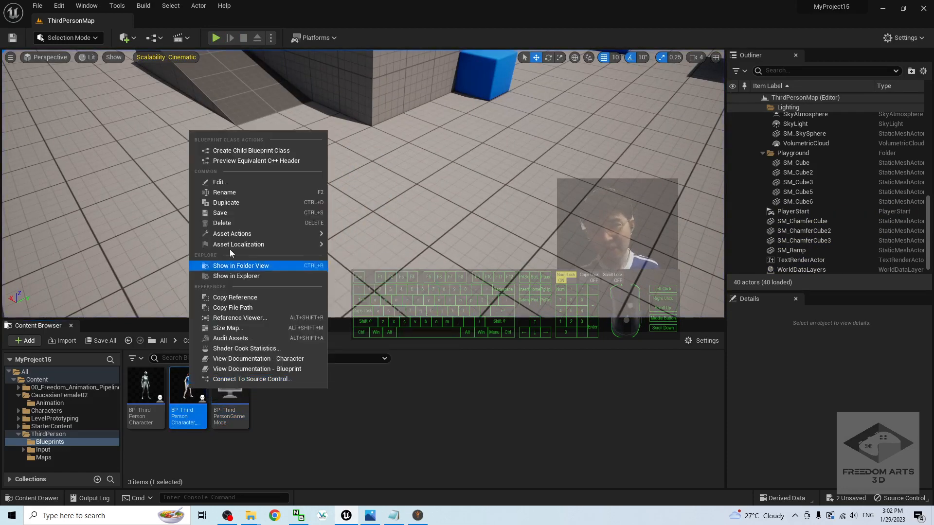
click(228, 202)
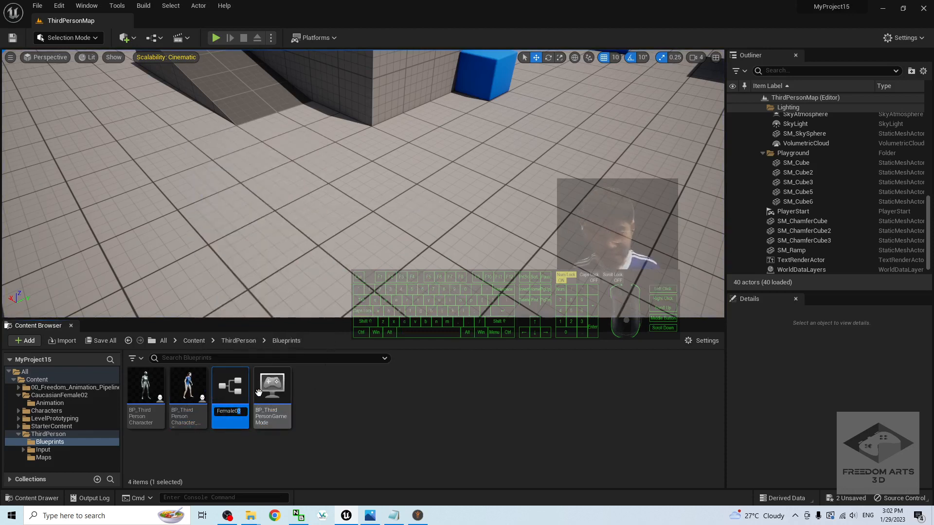
text(2)
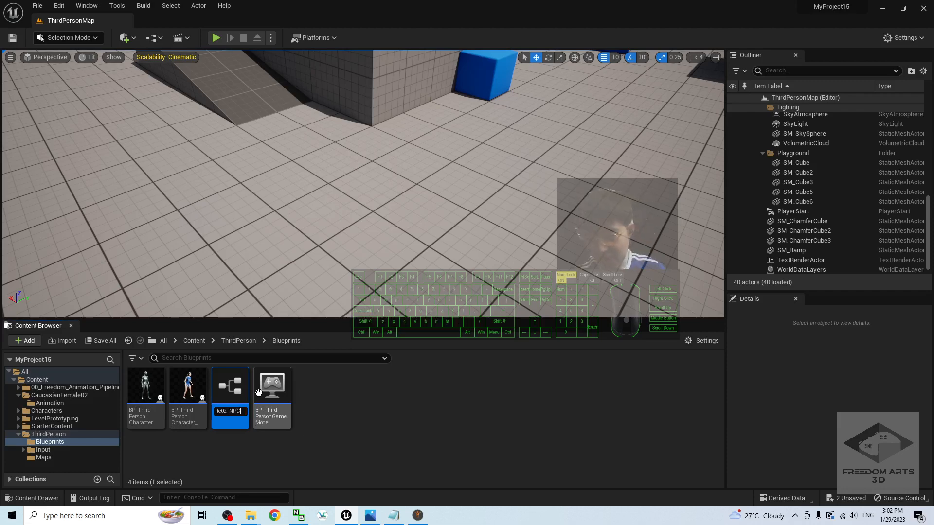
text(_NPC)
key(Return)
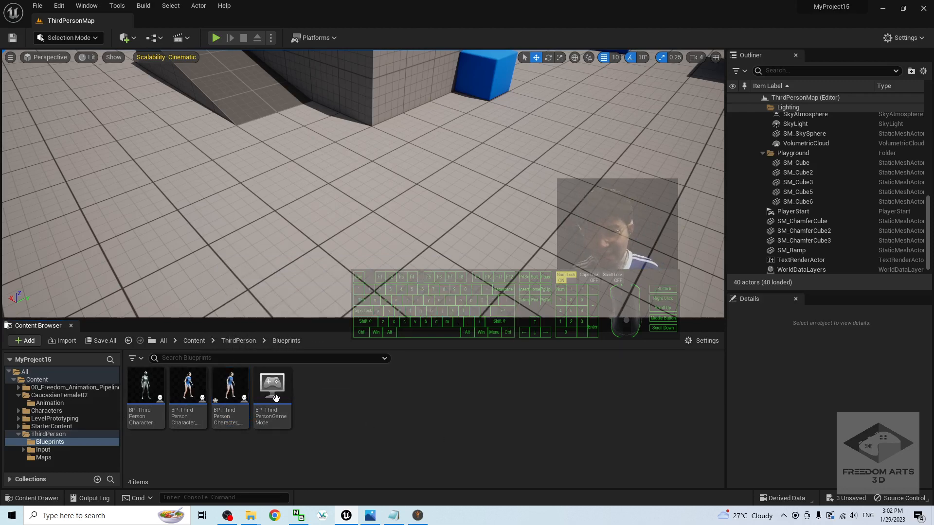
Step: Open BP_ThirdPersonCharacter_CaucasianFemale02_NPC, inspect its Event Graph, and close the blueprint without editing it
double_click(230, 389)
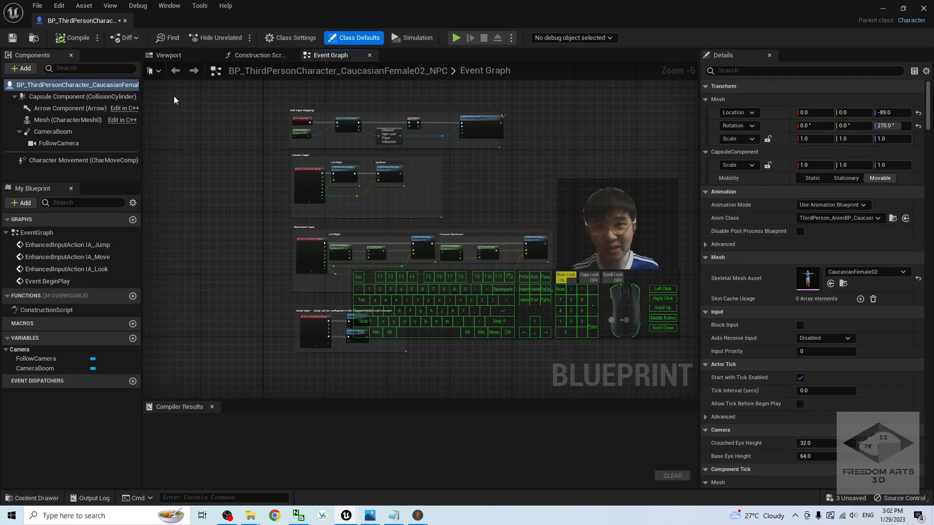
scroll(413, 288, up, 6)
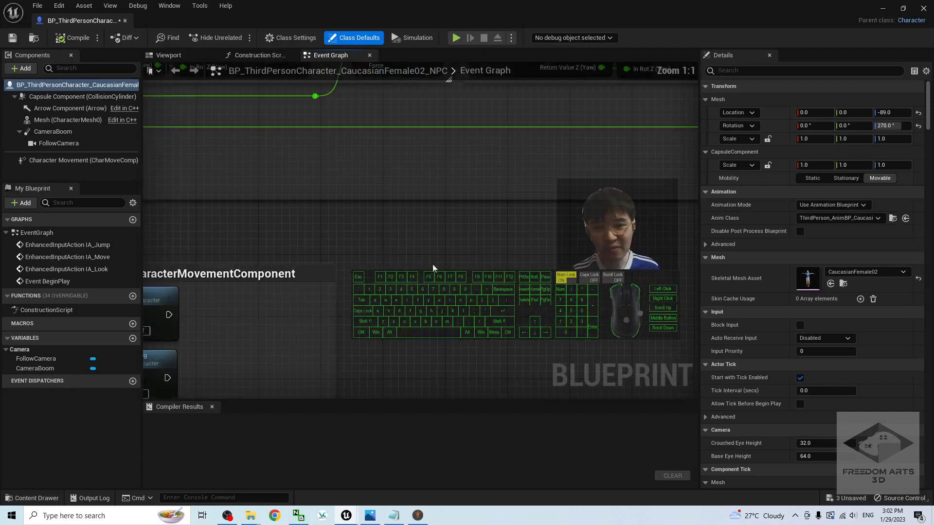
right_drag(433, 264, 380, 186)
click(923, 8)
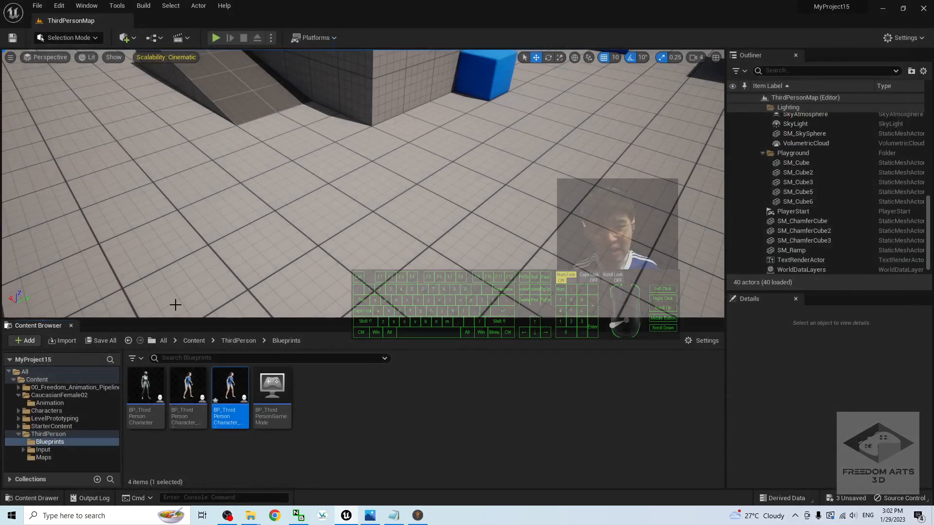
Step: Place the NPC character blueprint in the level at about X 1300, Y 1270 and rotate it to about 210° around Z
drag(230, 391, 156, 209)
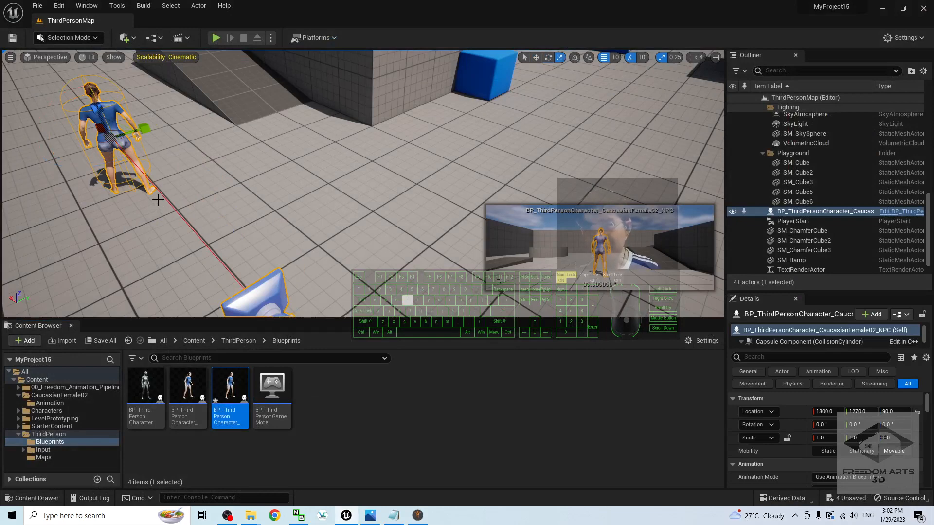
drag(114, 157, 109, 159)
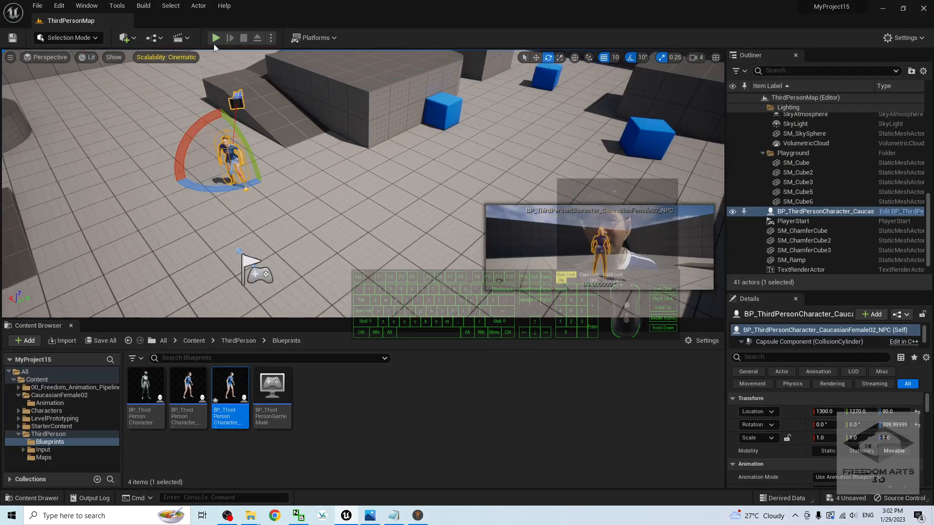
Step: Play-test the level with the placed NPC, running the avatar around it and jumping, and end the play session
click(215, 37)
click(504, 196)
key(w)
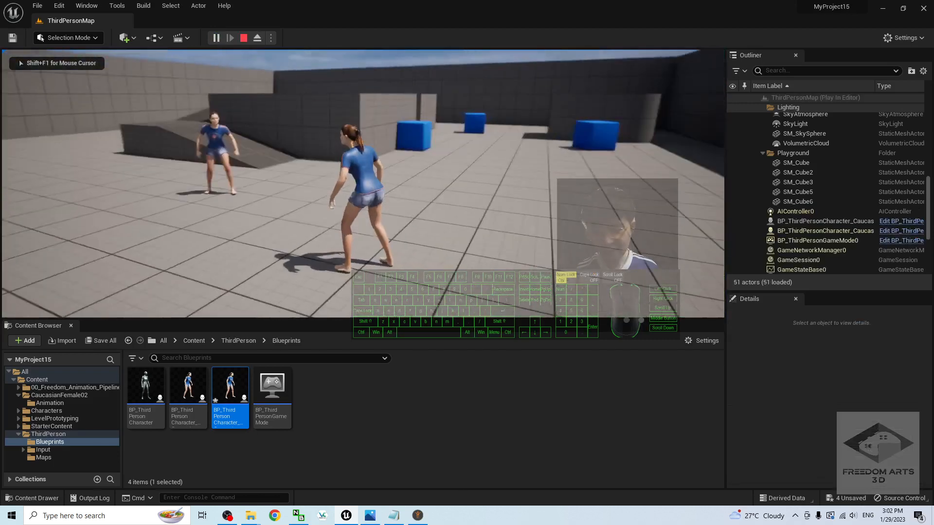
key(a)
key(s)
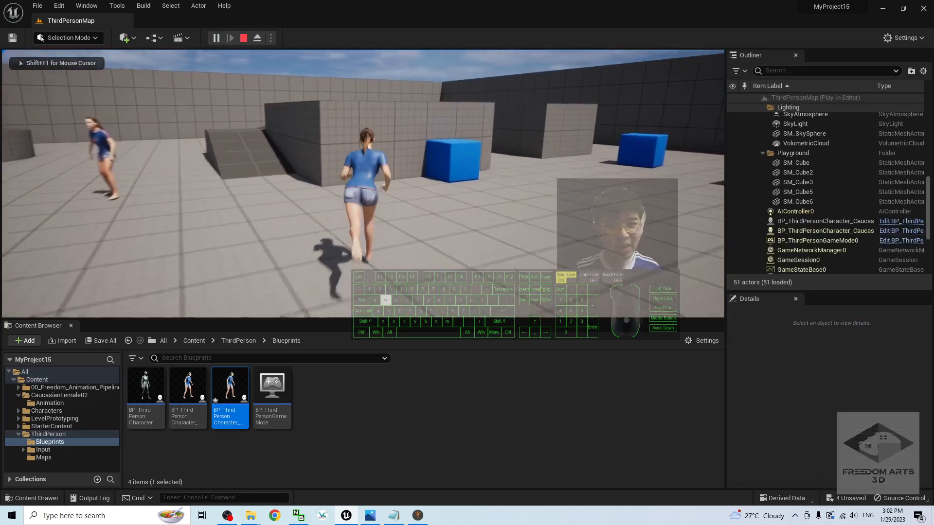
key(w)
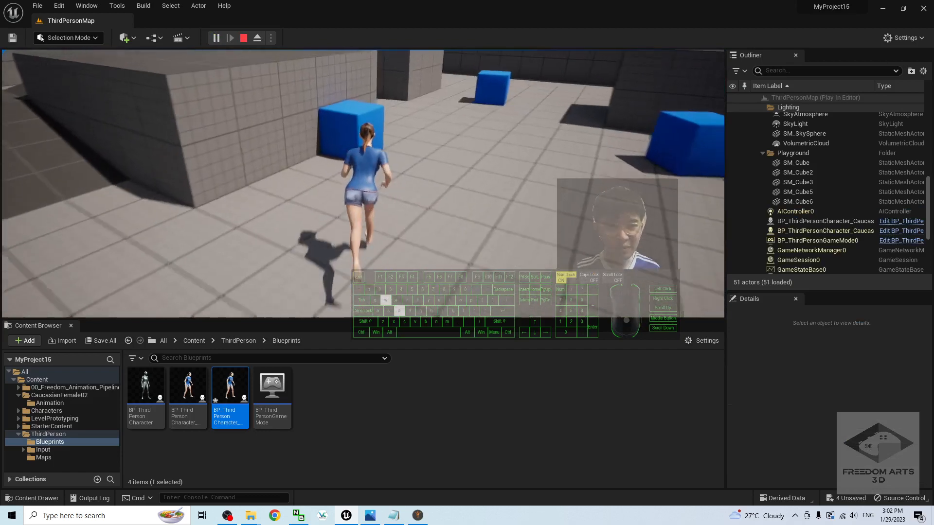
key(a)
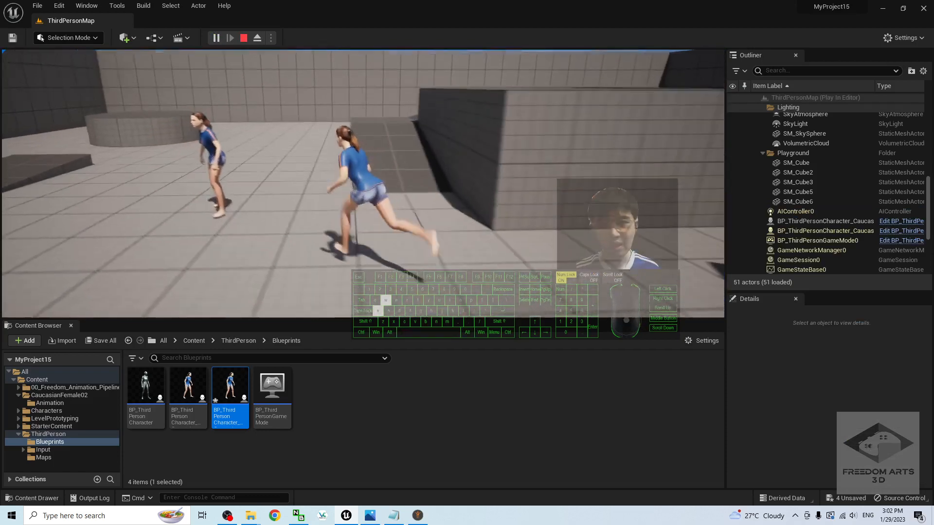
key(s)
key(a)
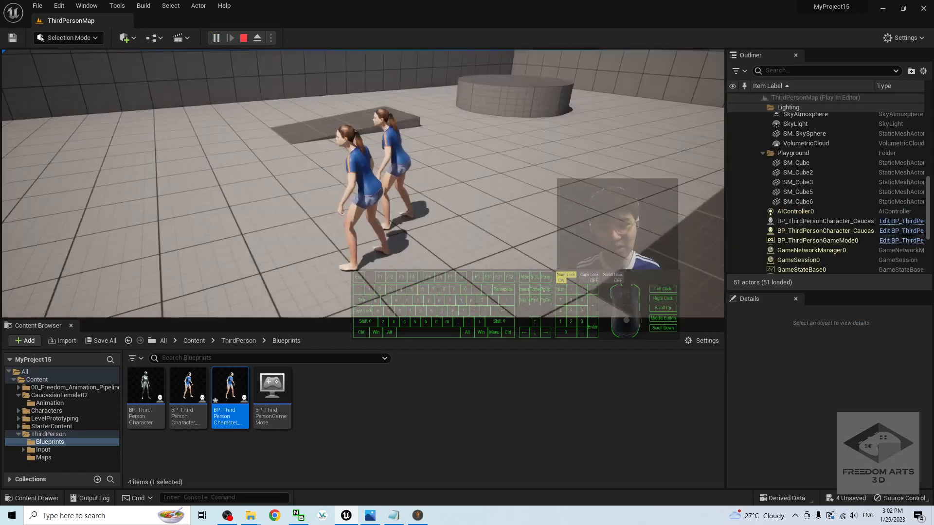
key(w)
key(w)
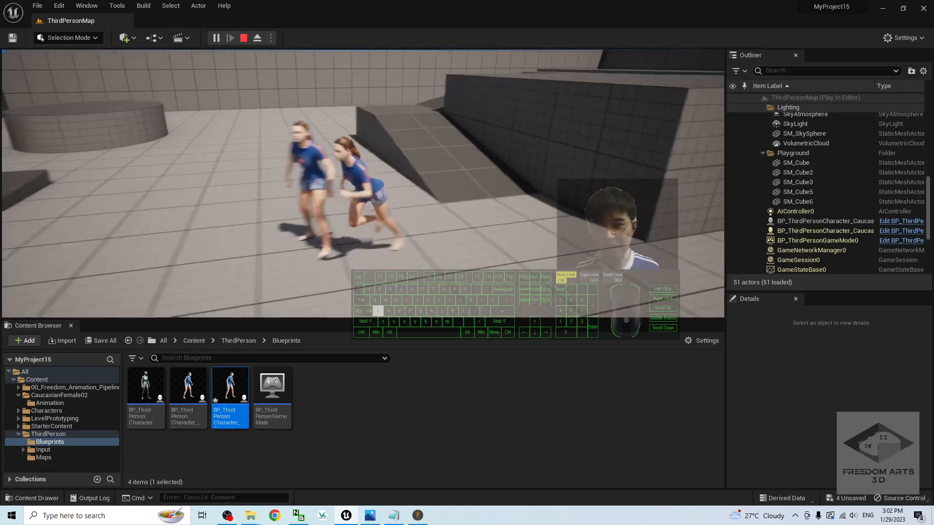
key(w)
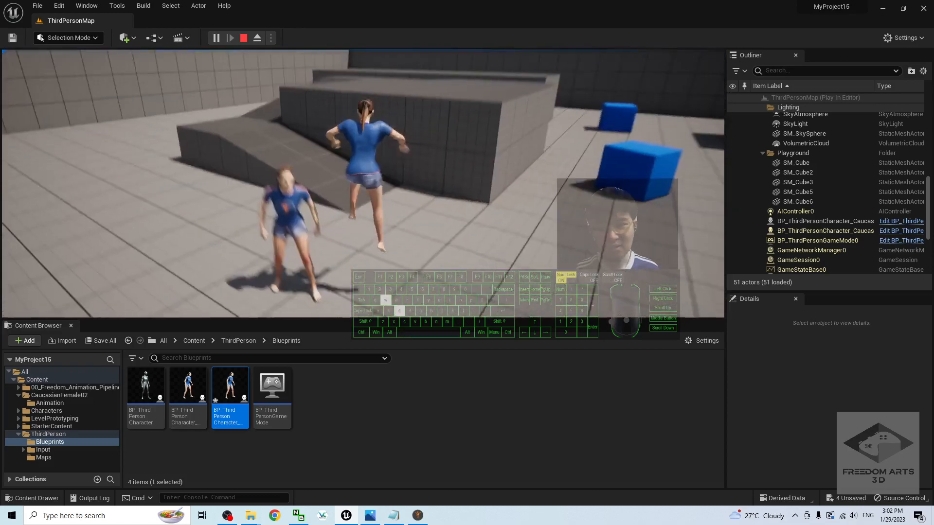
key(space)
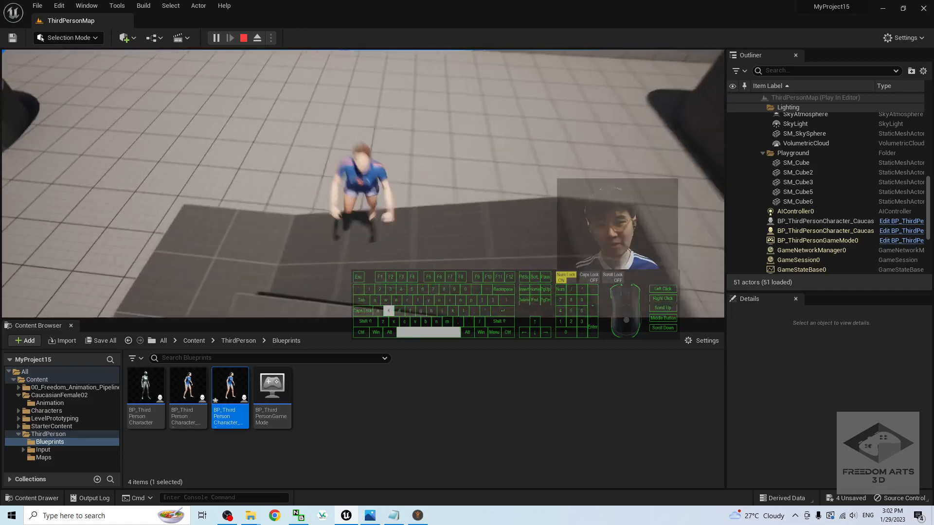
key(Escape)
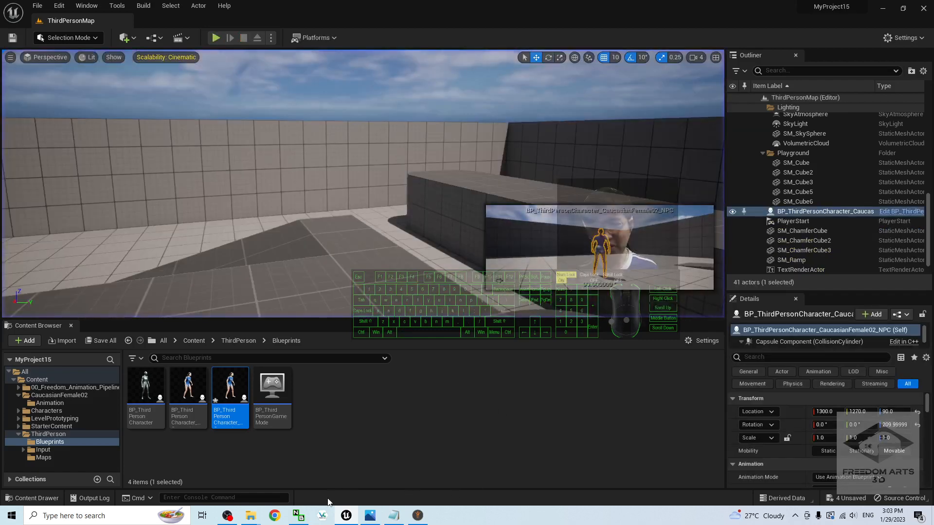
Step: Switch to the photo viewer to view cover.jpg, and return to the Unreal Editor
click(373, 514)
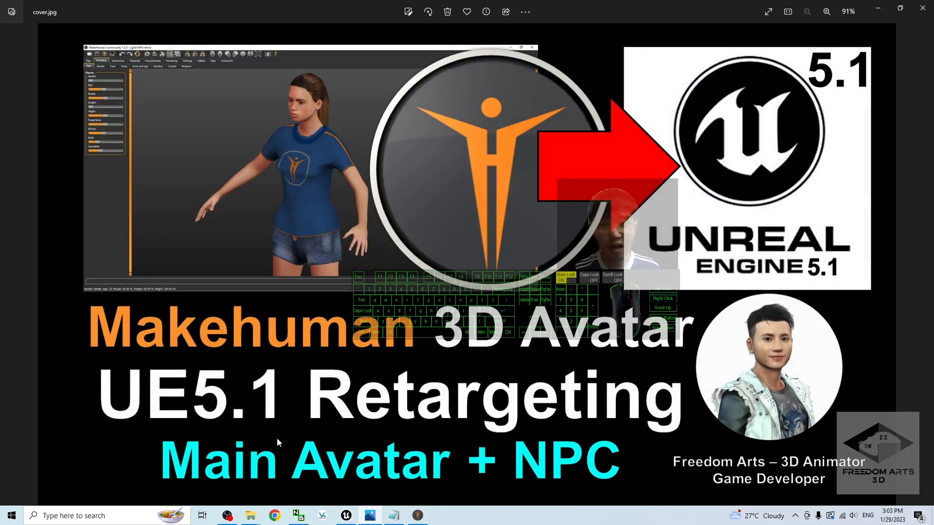
click(354, 518)
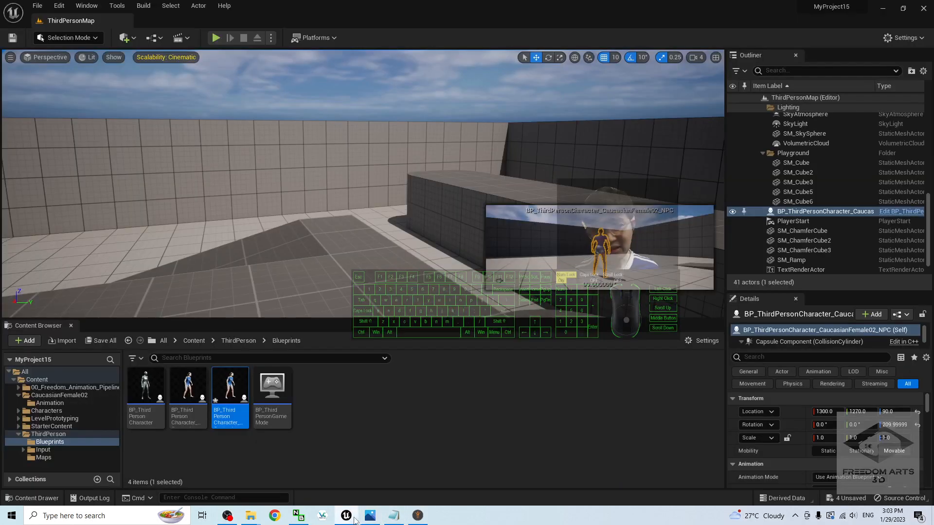
Step: Start another play session and move the avatar past the NPC, running and jumping toward the blue cubes
click(216, 37)
click(390, 249)
key(w)
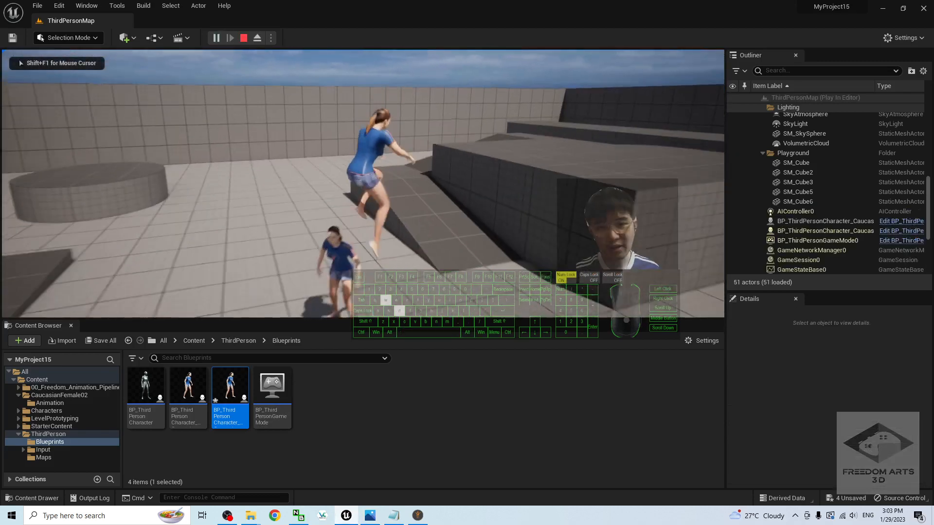
key(a)
key(space)
key(s)
key(space)
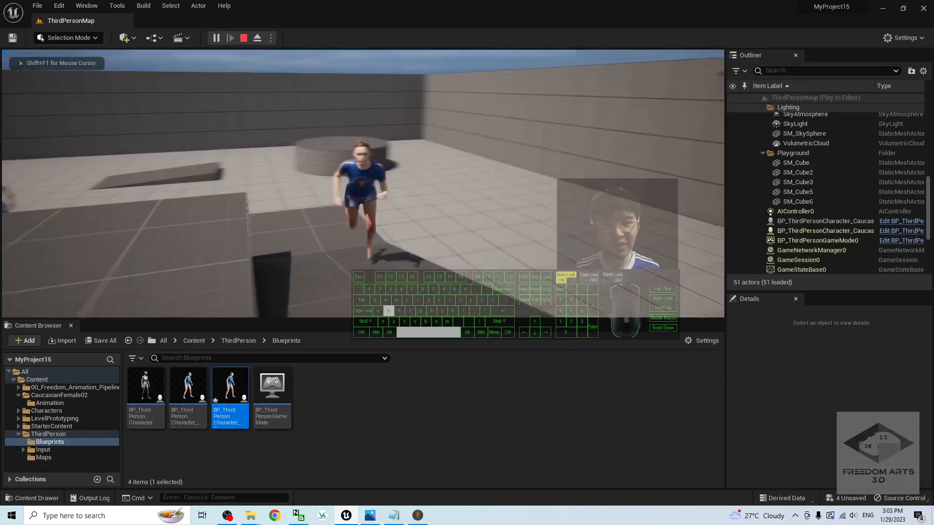
key(w)
key(d)
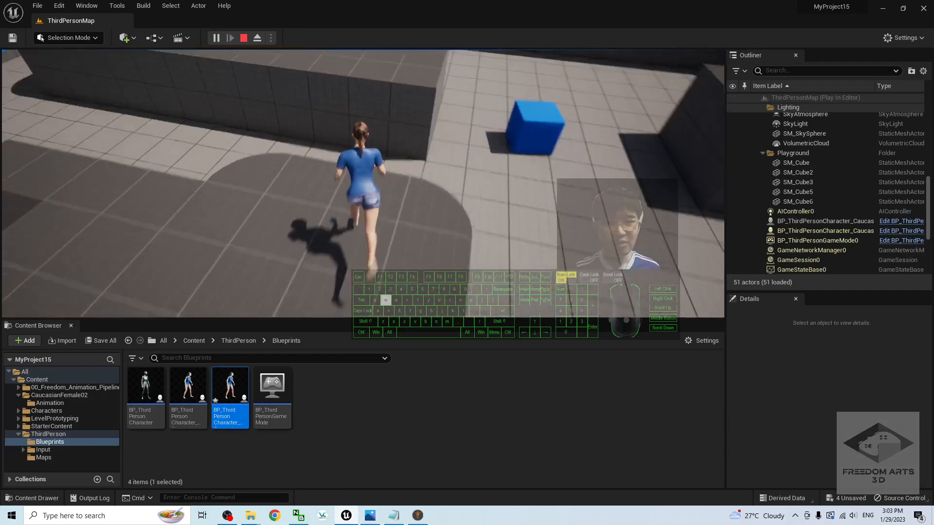
key(space)
key(space)
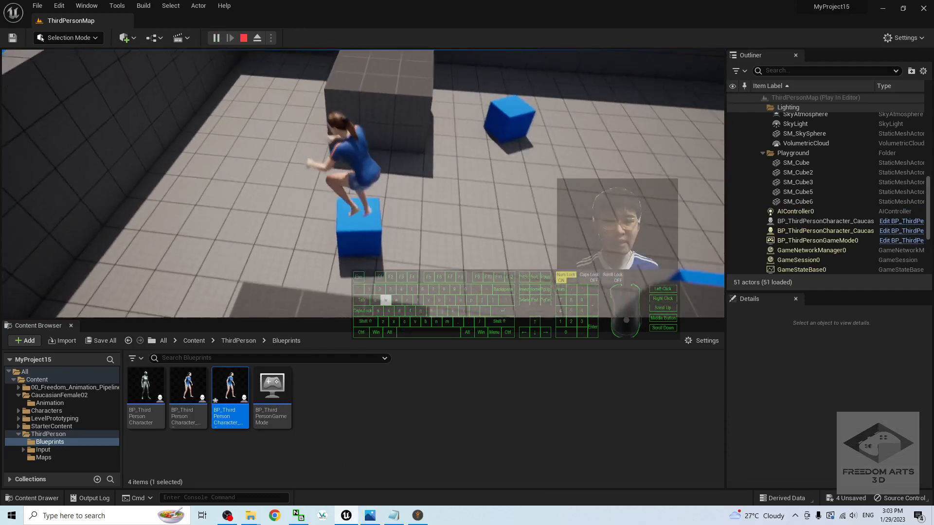
Step: Jump the avatar onto and around the blue cubes, bring it back beside the NPC, and end the play session
key(w)
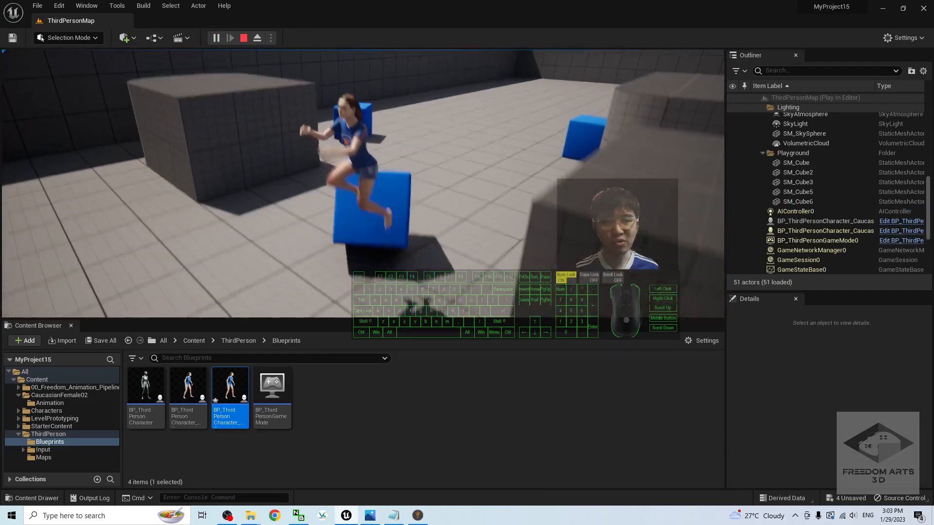
key(space)
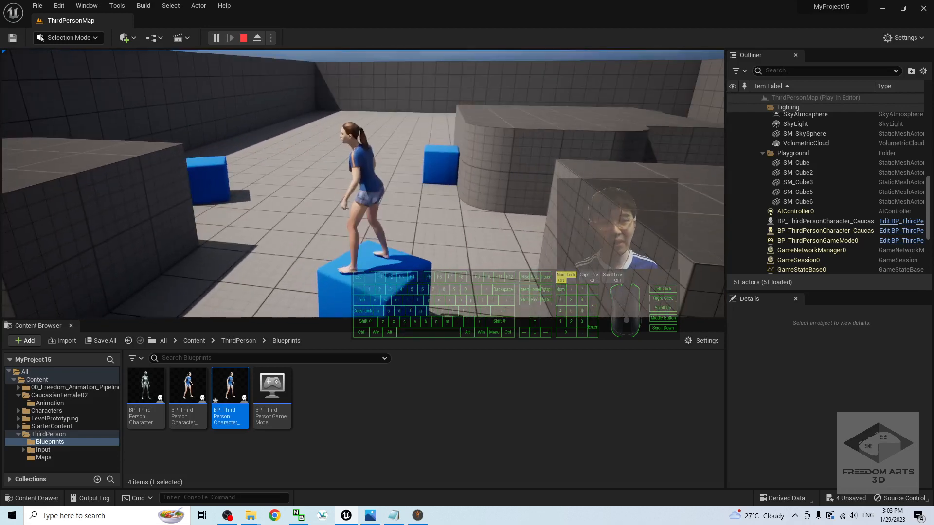
key(w)
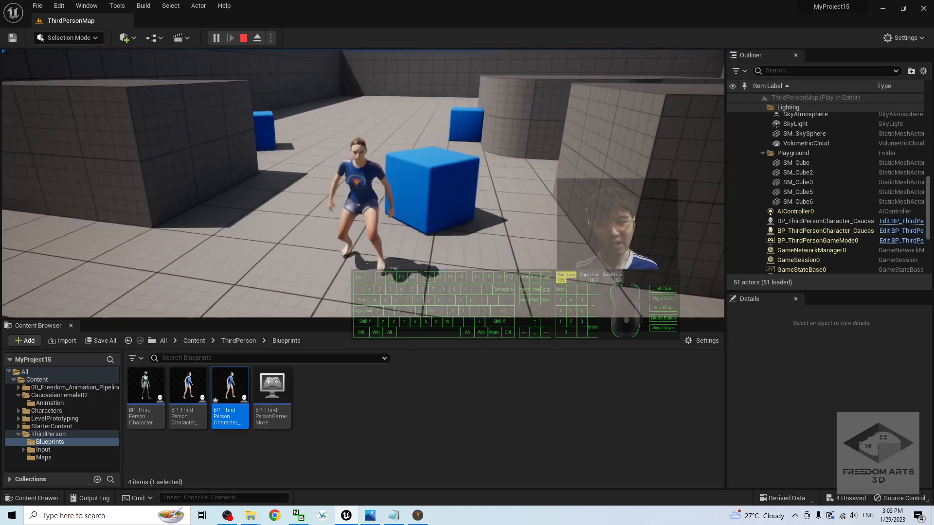
key(space)
key(a)
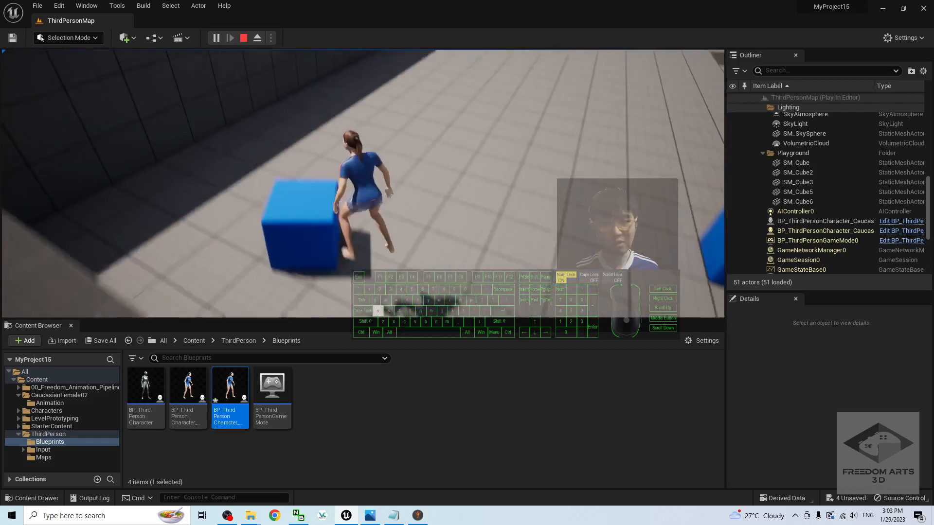
key(d)
key(a)
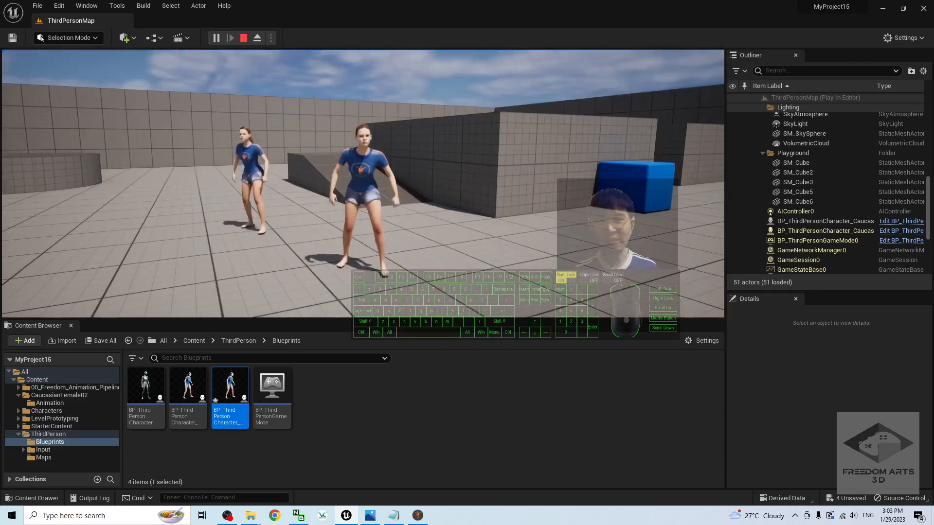
key(Escape)
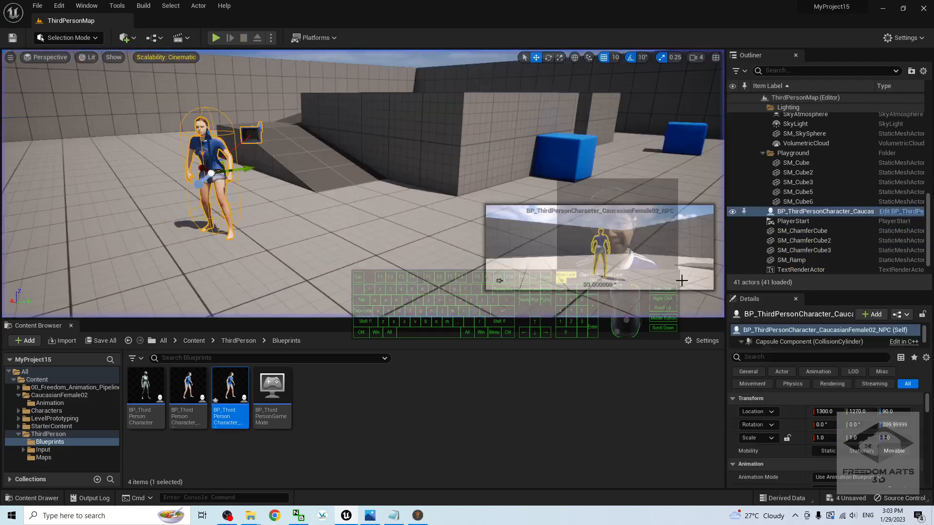